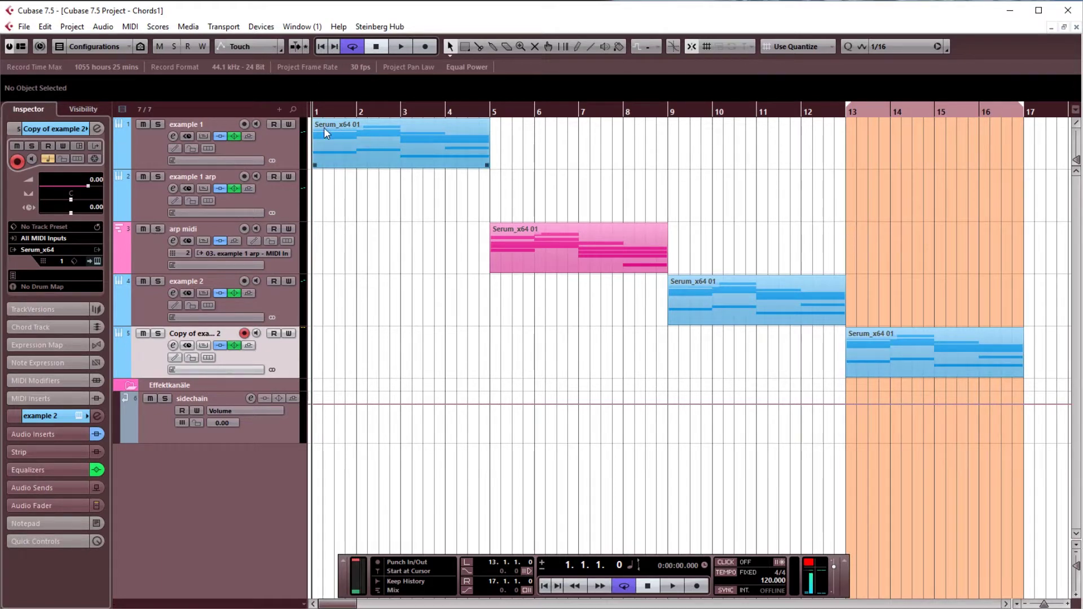
Step: Select the example 1 track and move the cycle range to bars 1 to 5 over its chord clip
{"action": "left_click", "coordinate": [297, 140]}
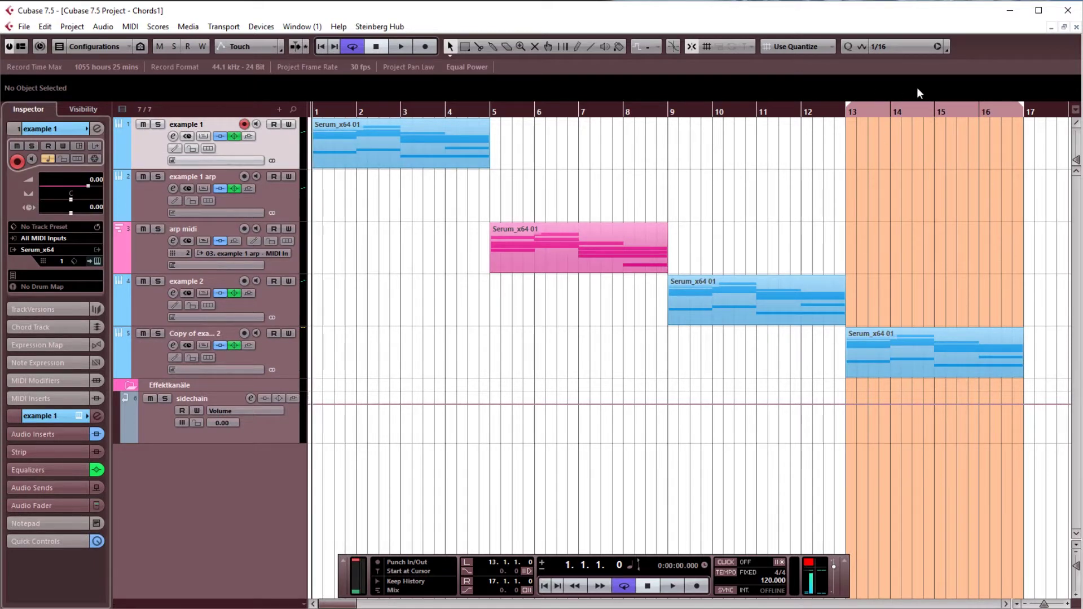
{"action": "left_click_drag", "start_coordinate": [910, 103], "coordinate": [377, 104]}
{"action": "double_click", "coordinate": [405, 135]}
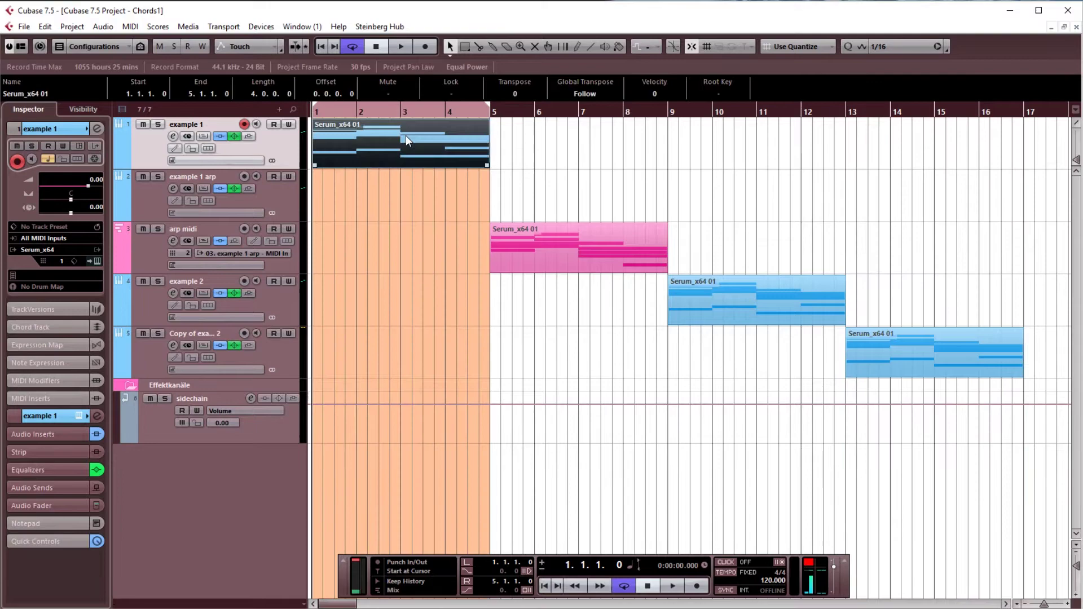
{"action": "key", "text": "Return"}
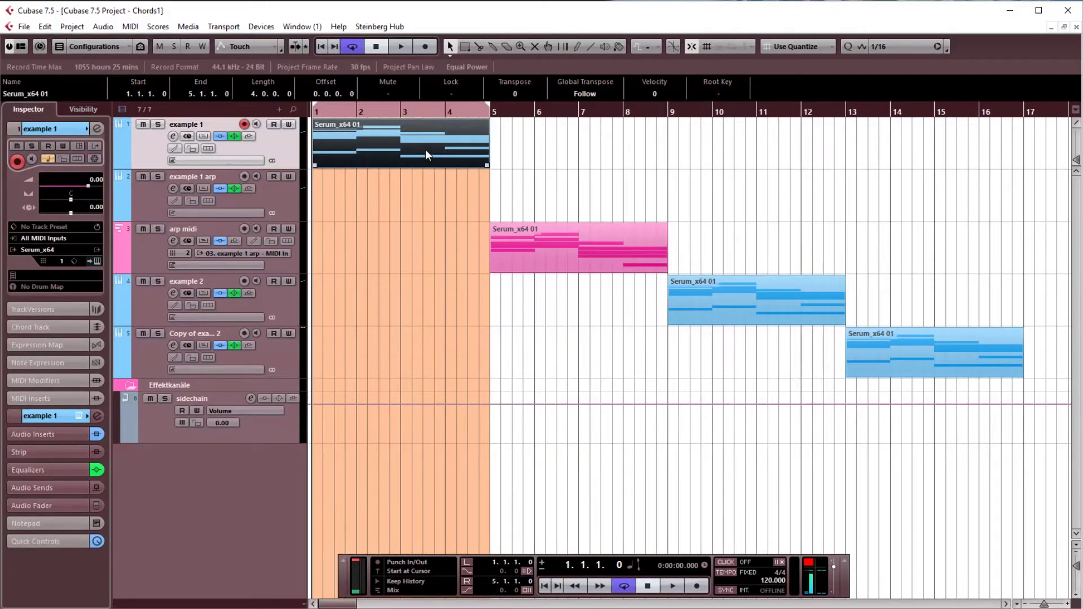
{"action": "double_click", "coordinate": [425, 149]}
{"action": "key", "text": "Return"}
{"action": "left_click", "coordinate": [602, 214]}
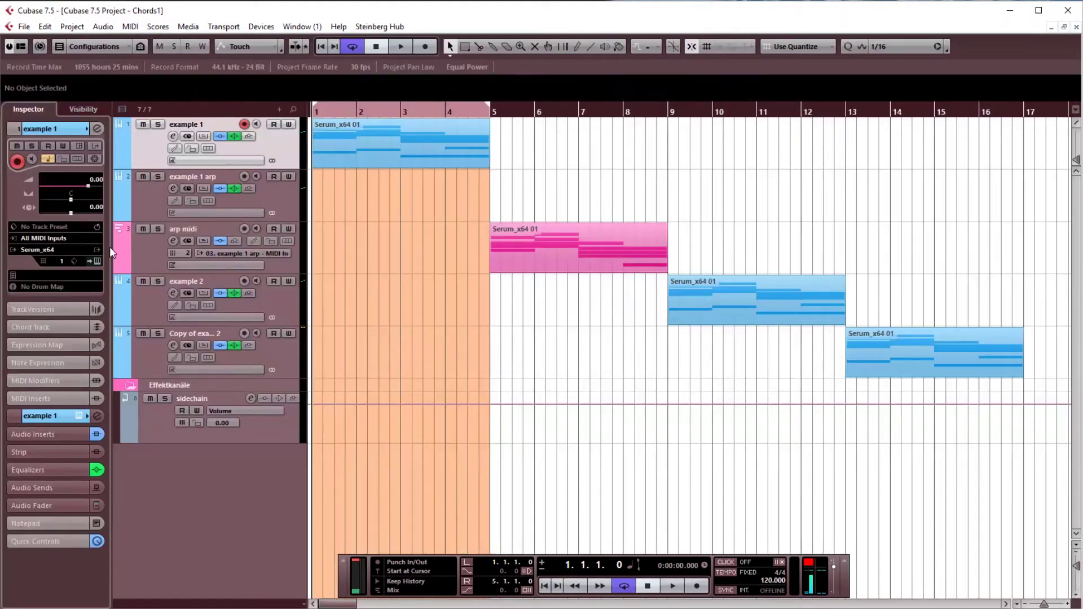
Step: Play back the example 1 chord loop and open the track's Serum instrument
{"action": "left_click", "coordinate": [99, 259]}
{"action": "left_click", "coordinate": [98, 260]}
{"action": "key", "text": "space"}
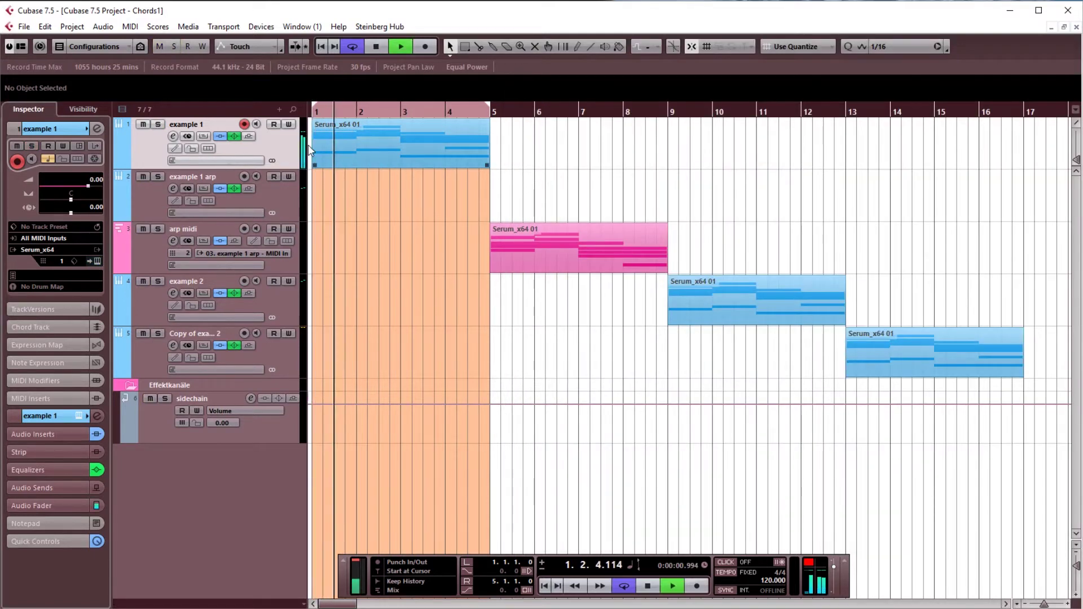
{"action": "left_click", "coordinate": [98, 260]}
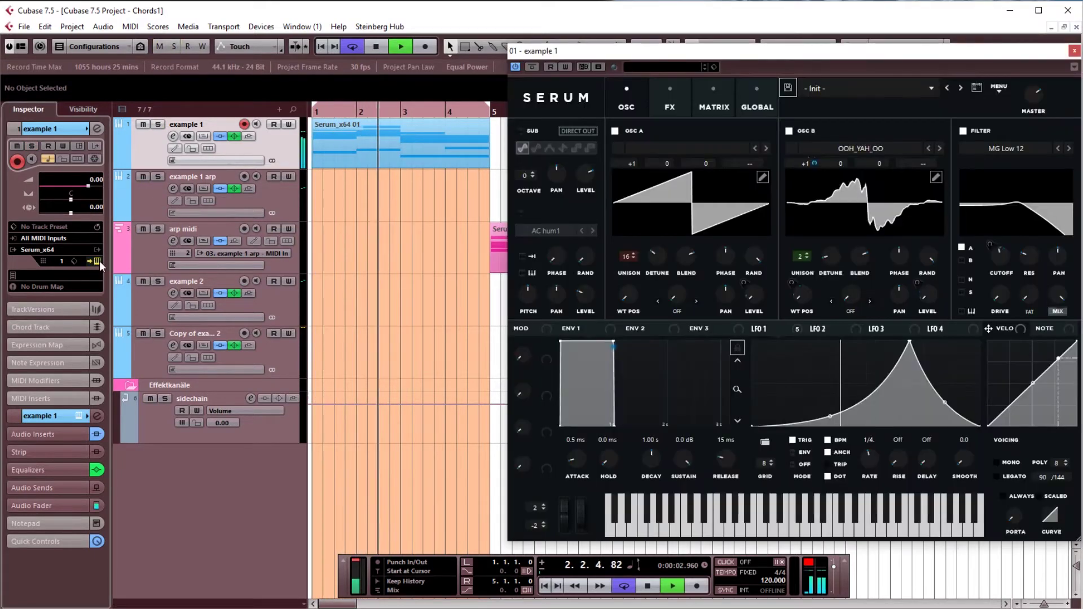
{"action": "left_click_drag", "start_coordinate": [803, 51], "coordinate": [777, 54]}
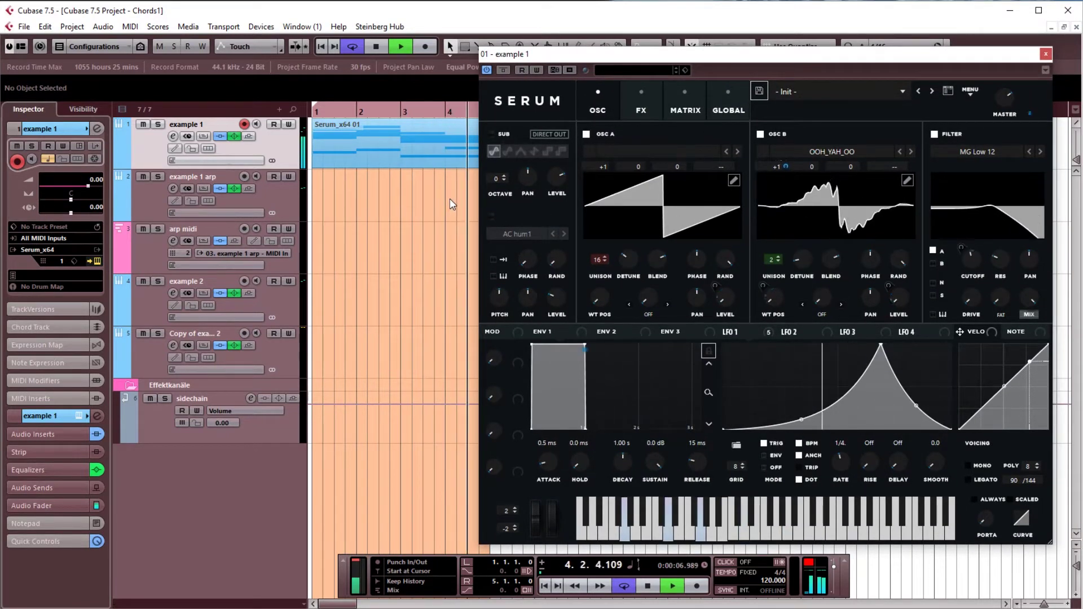
{"action": "key", "text": "space"}
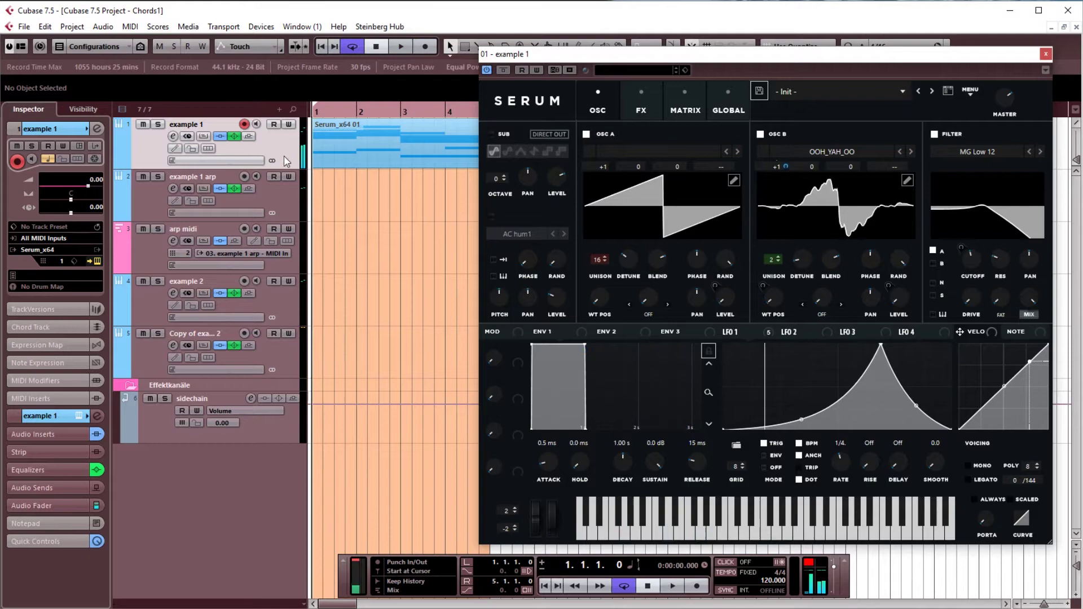
Step: Examine the RoomWorks and PingPongDelay insert settings in the example 1 channel settings
{"action": "left_click", "coordinate": [105, 130]}
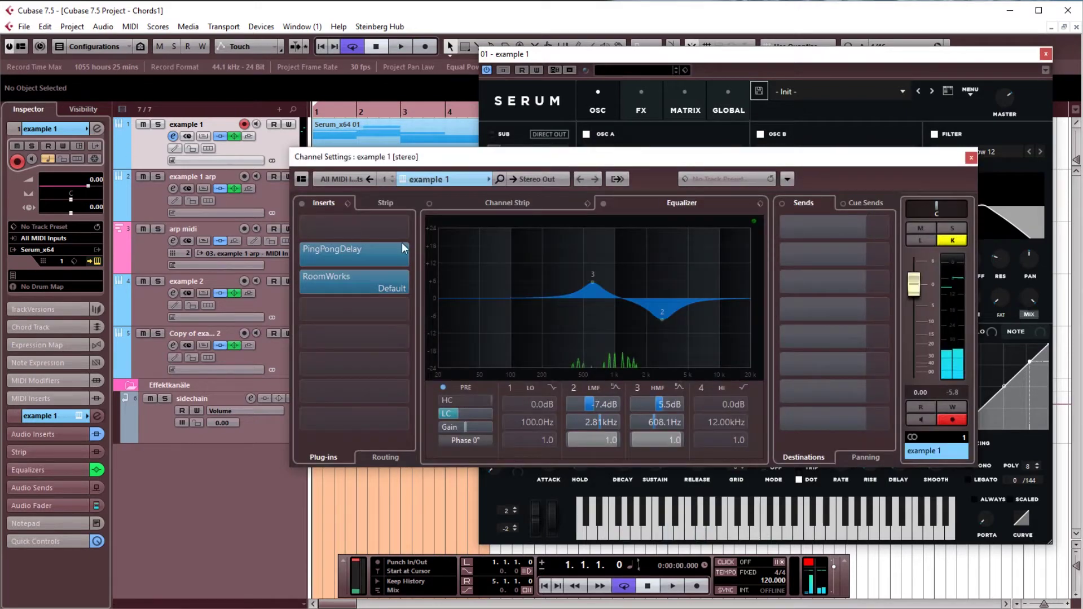
{"action": "left_click", "coordinate": [395, 273]}
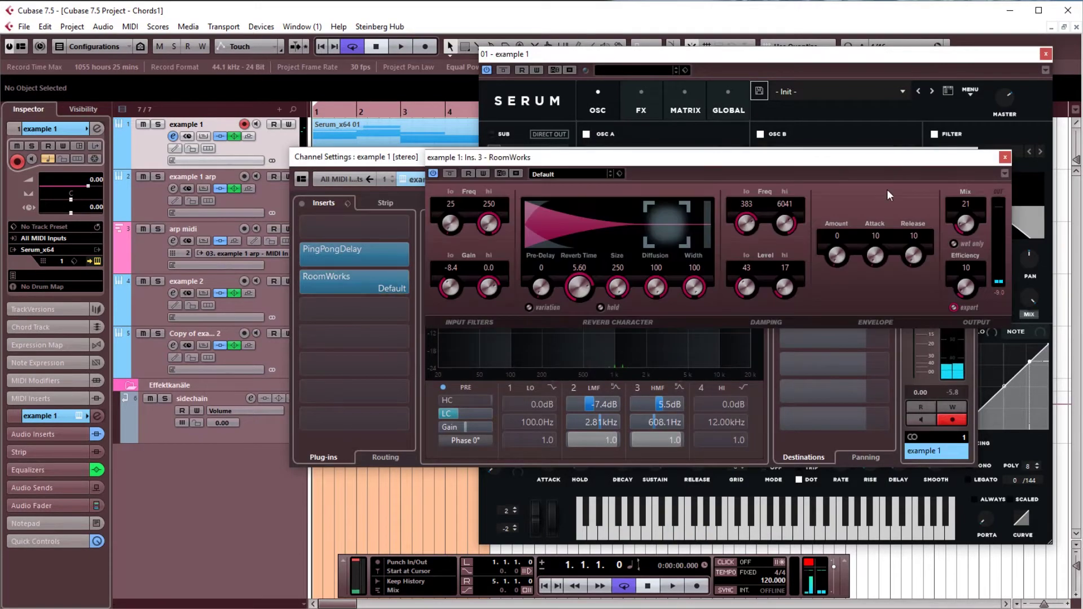
{"action": "left_click", "coordinate": [1006, 157]}
{"action": "left_click", "coordinate": [381, 252]}
{"action": "left_click", "coordinate": [379, 259]}
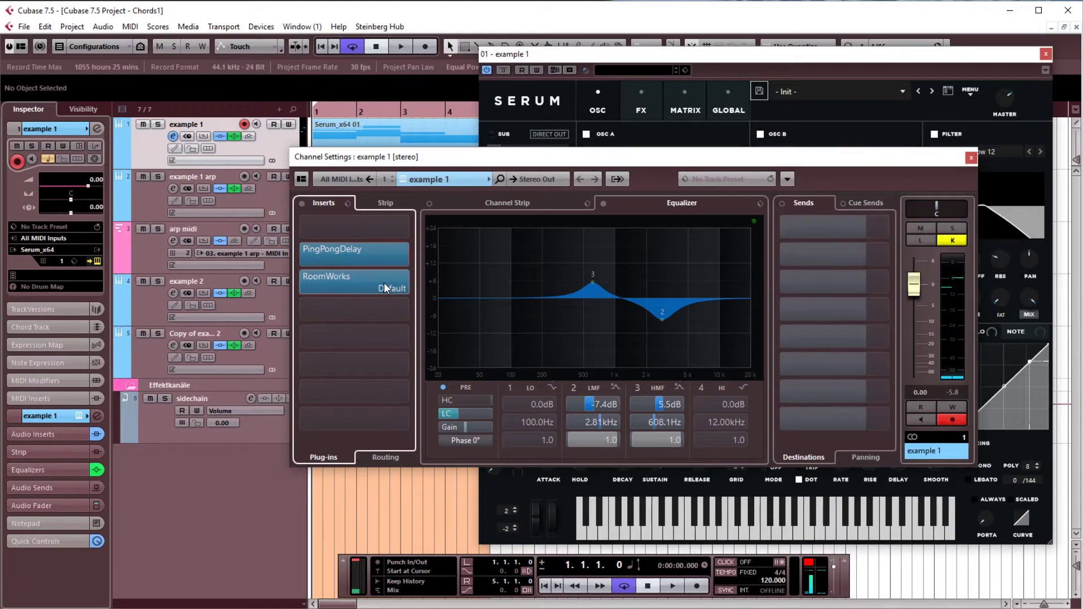
{"action": "left_click", "coordinate": [384, 288]}
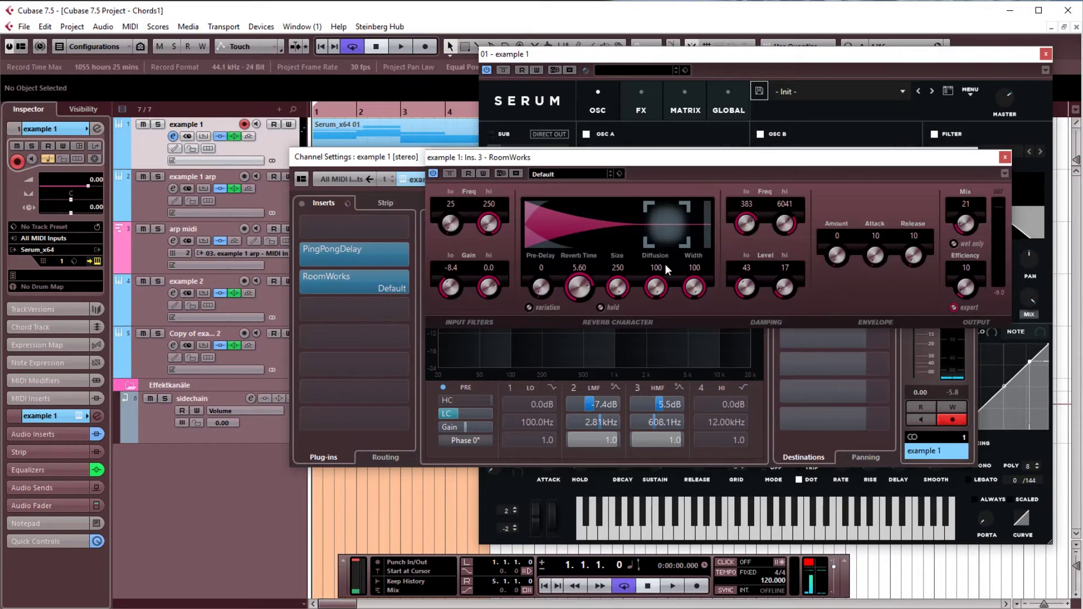
{"action": "left_click", "coordinate": [1006, 158]}
{"action": "left_click", "coordinate": [355, 249]}
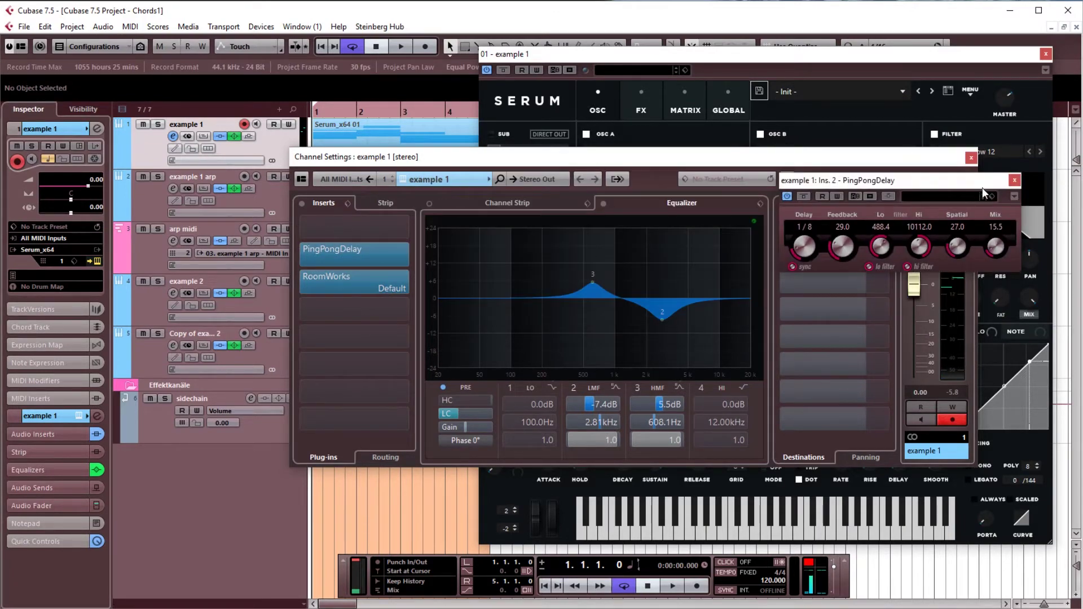
{"action": "left_click", "coordinate": [1013, 181]}
{"action": "left_click", "coordinate": [971, 158]}
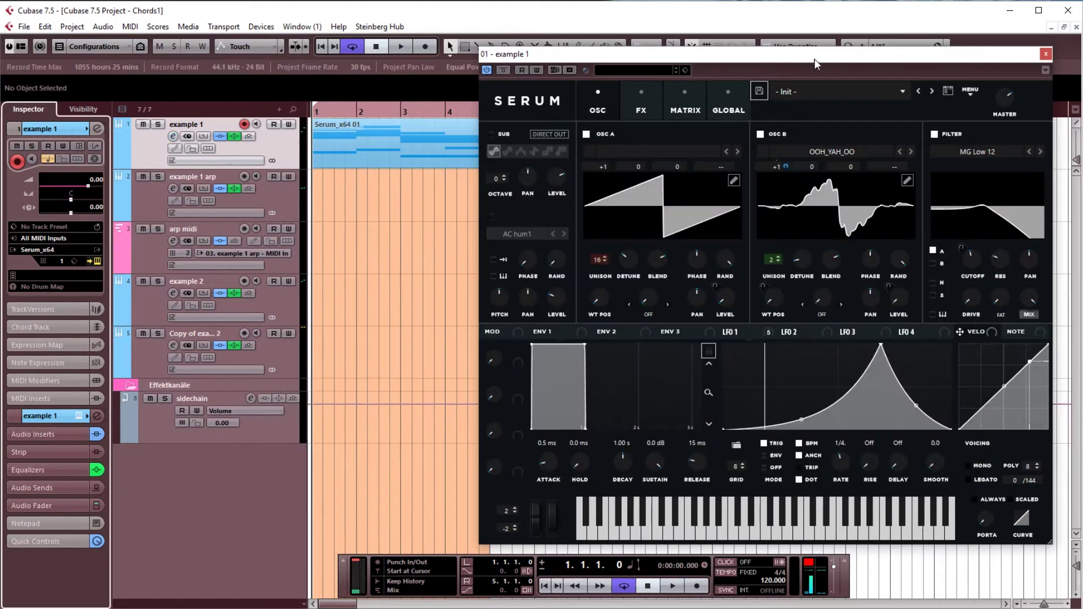
Step: Choose the OOH_YAH_OO vowel wavetable for Serum's oscillator B and show it in the 3D view
{"action": "left_click_drag", "start_coordinate": [814, 58], "coordinate": [729, 48]}
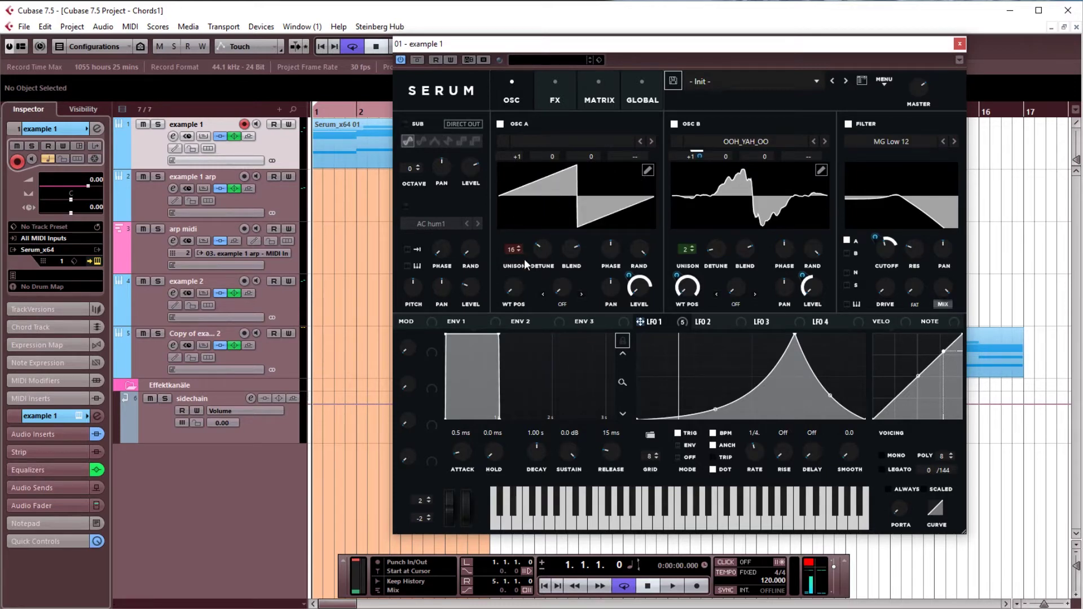
{"action": "left_click", "coordinate": [722, 195]}
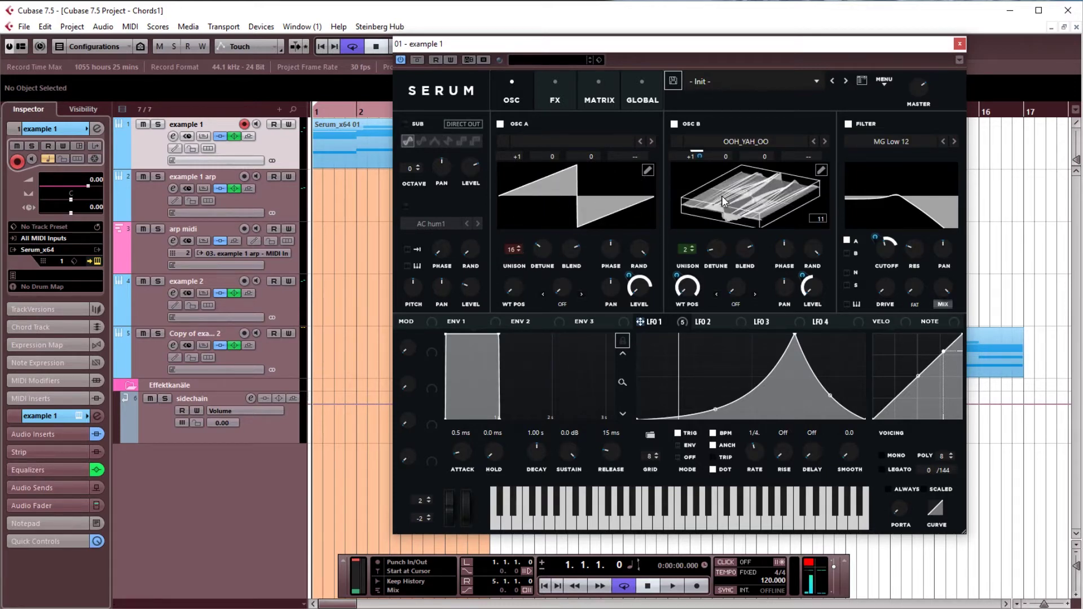
{"action": "left_click", "coordinate": [744, 141]}
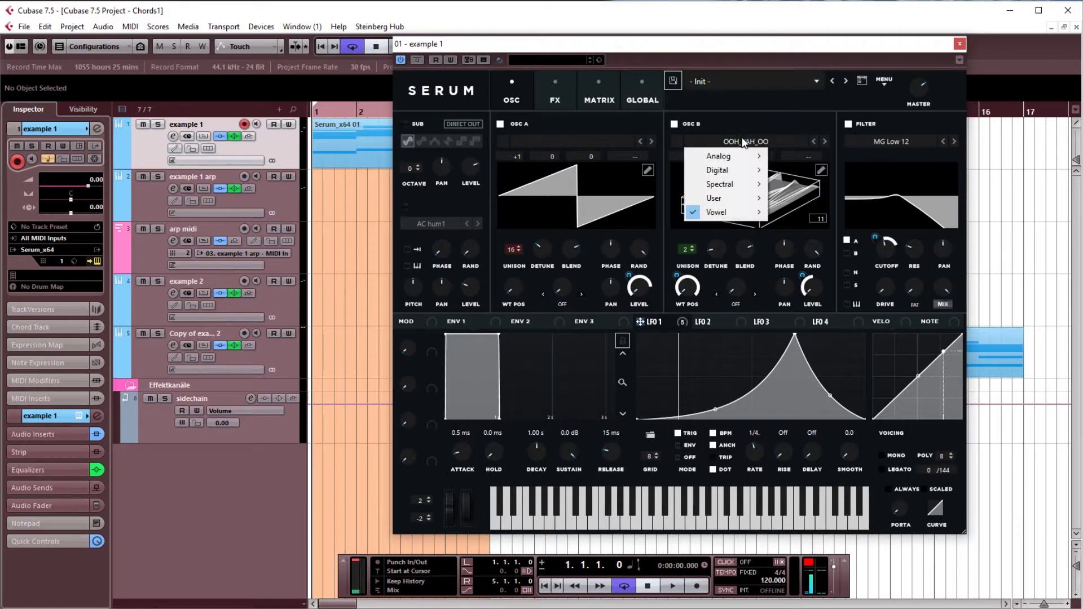
{"action": "mouse_move", "coordinate": [740, 215]}
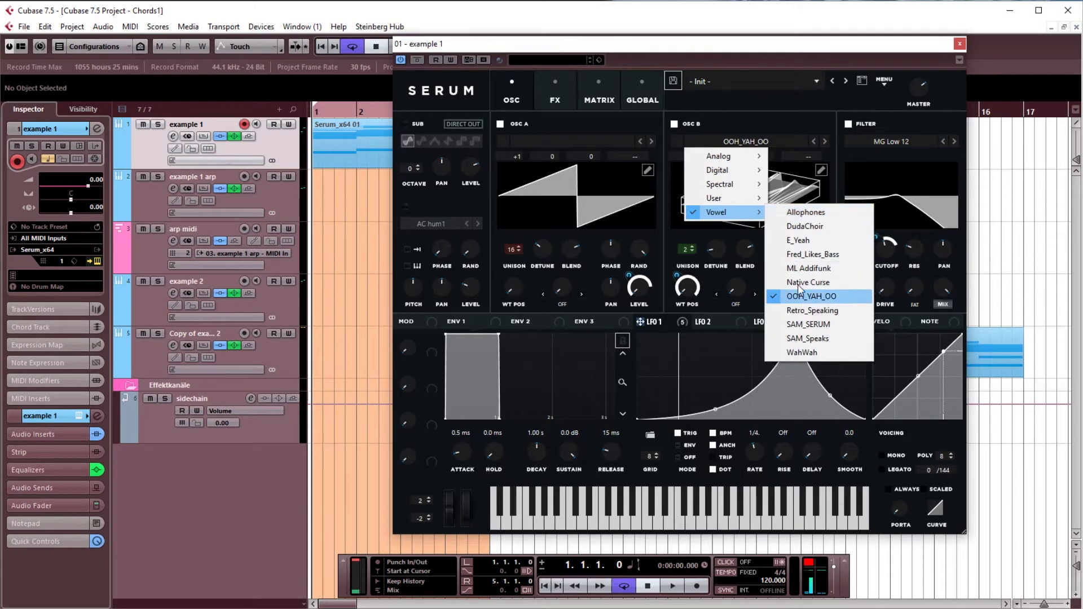
{"action": "left_click", "coordinate": [807, 296]}
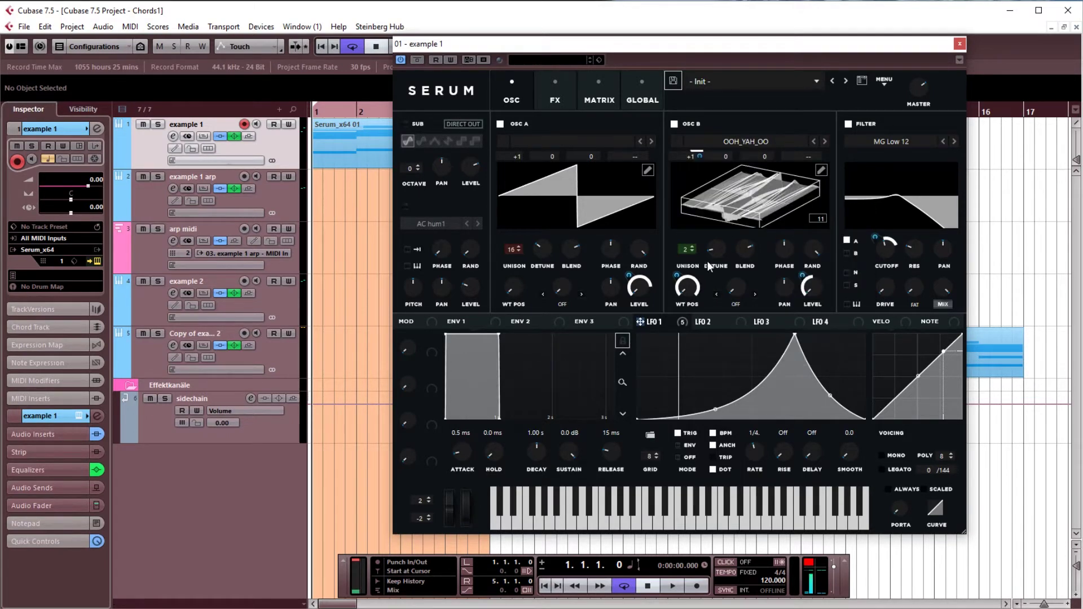
{"action": "left_click", "coordinate": [714, 199]}
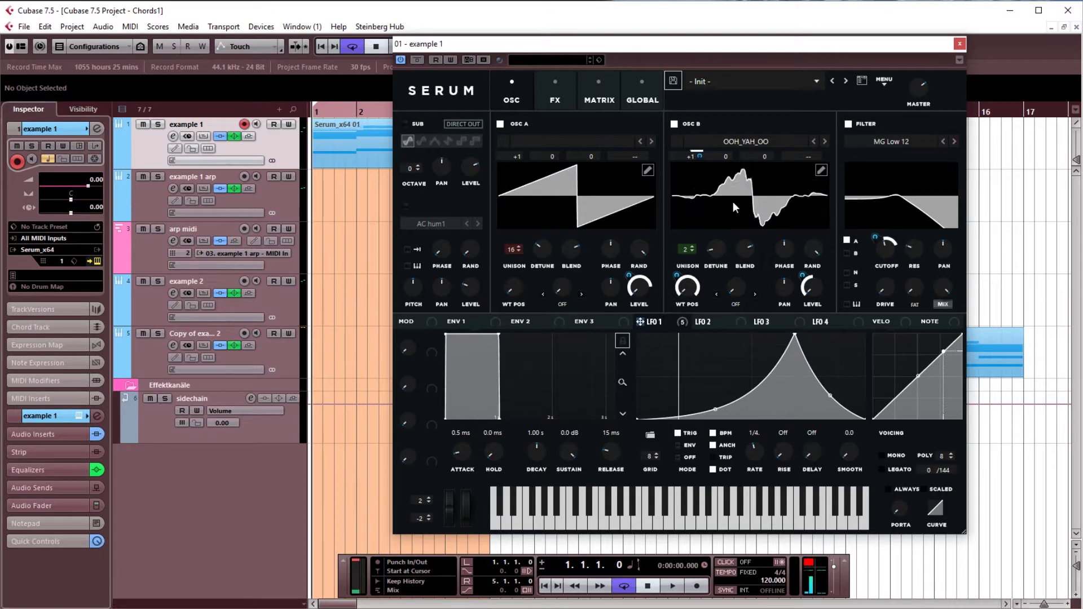
{"action": "left_click", "coordinate": [716, 200]}
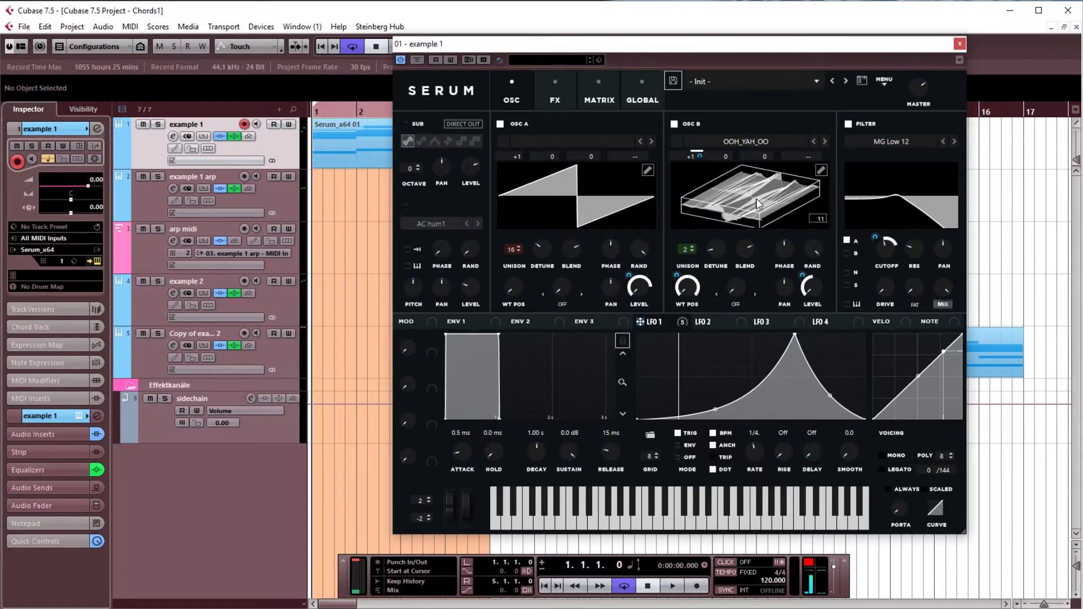
{"action": "left_click_drag", "start_coordinate": [592, 51], "coordinate": [602, 59]}
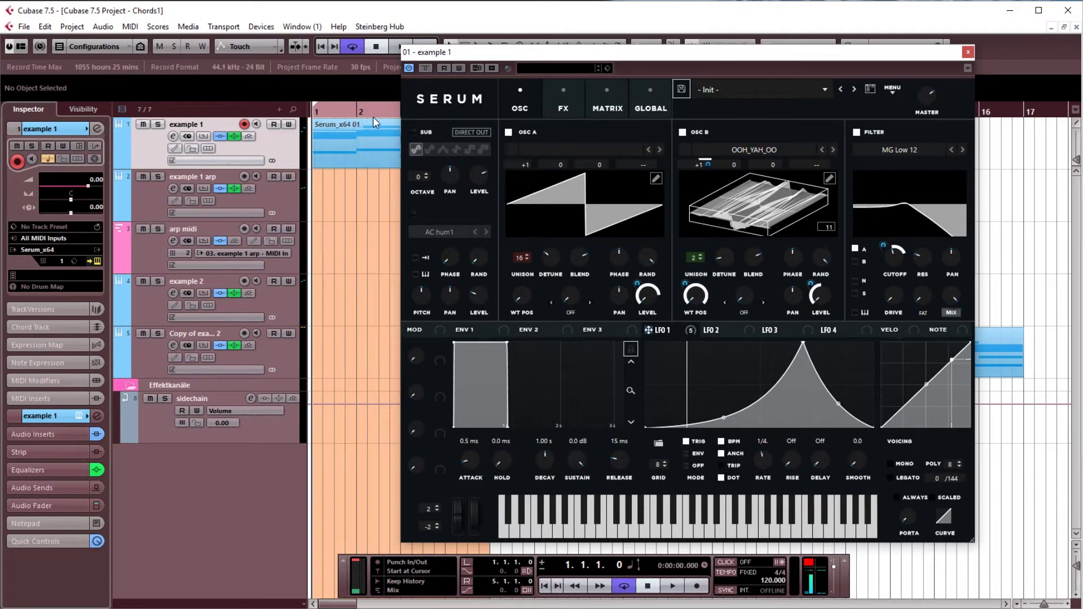
{"action": "double_click", "coordinate": [353, 183]}
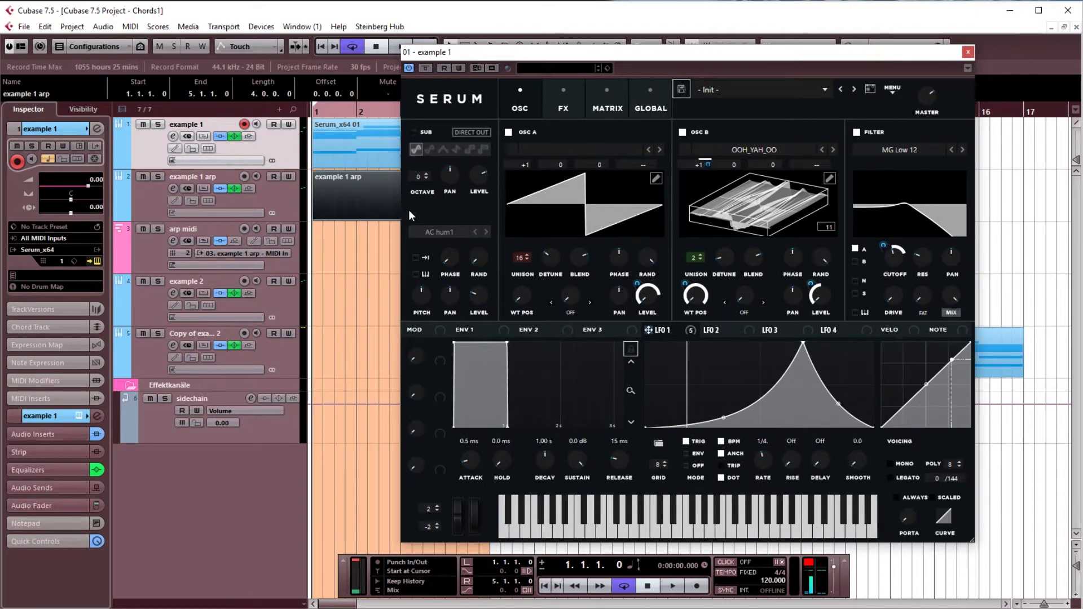
{"action": "key", "text": "Delete"}
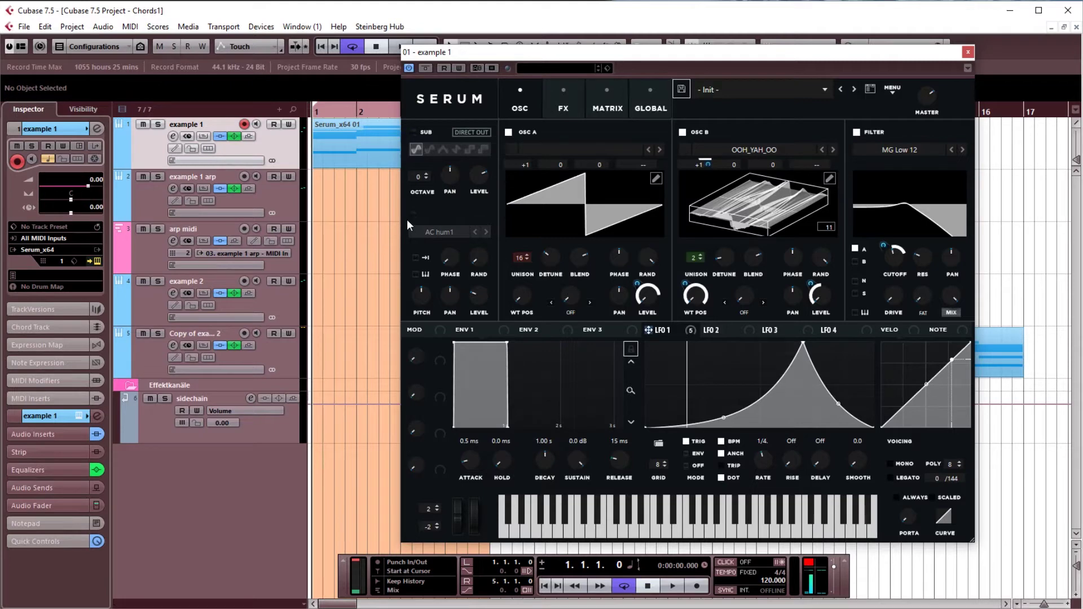
Step: Move the phaser directly after the distortion in Serum's effects order and play back the loop
{"action": "left_click", "coordinate": [564, 106]}
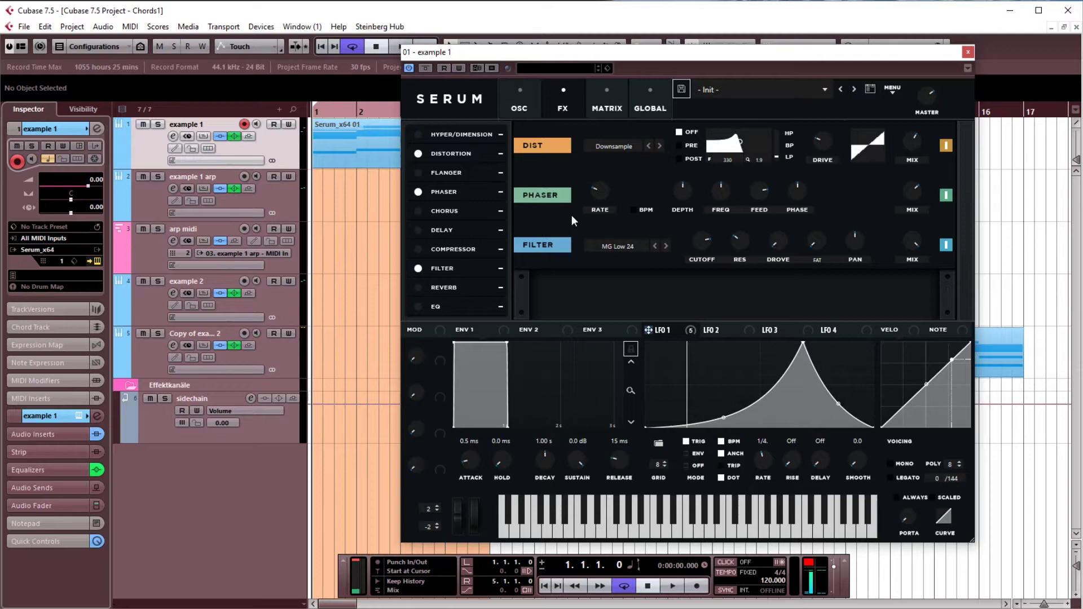
{"action": "left_click", "coordinate": [521, 102]}
{"action": "left_click", "coordinate": [562, 105]}
{"action": "left_click_drag", "start_coordinate": [457, 195], "coordinate": [469, 169]}
{"action": "key", "text": "space"}
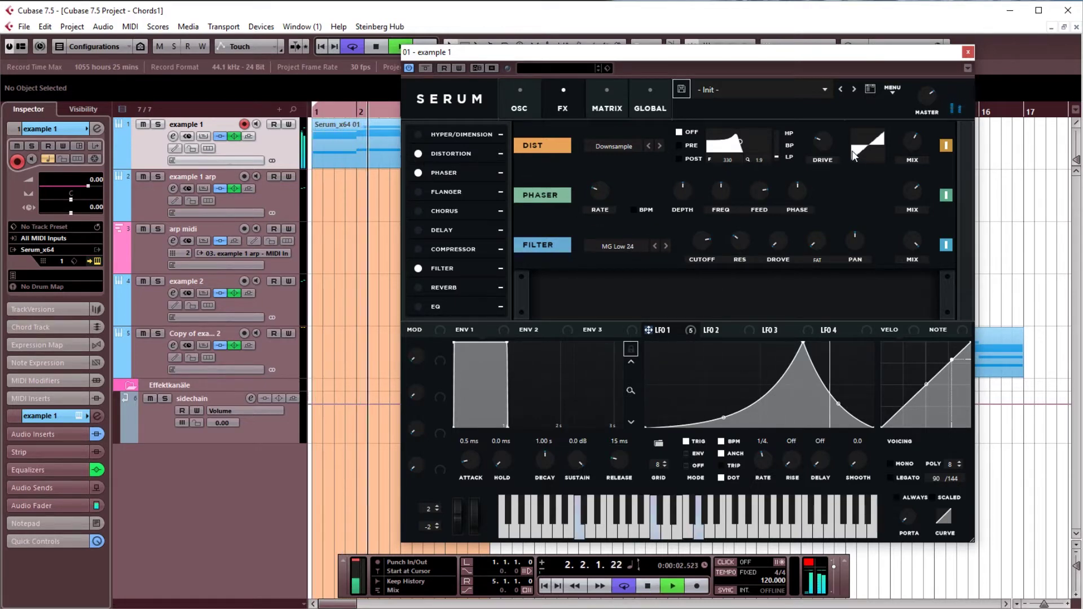
{"action": "key", "text": "space"}
Step: Play the loop with the example 1 channel's RoomWorks and PingPongDelay inserts bypassed, and switch both inserts back on
{"action": "left_click", "coordinate": [519, 106]}
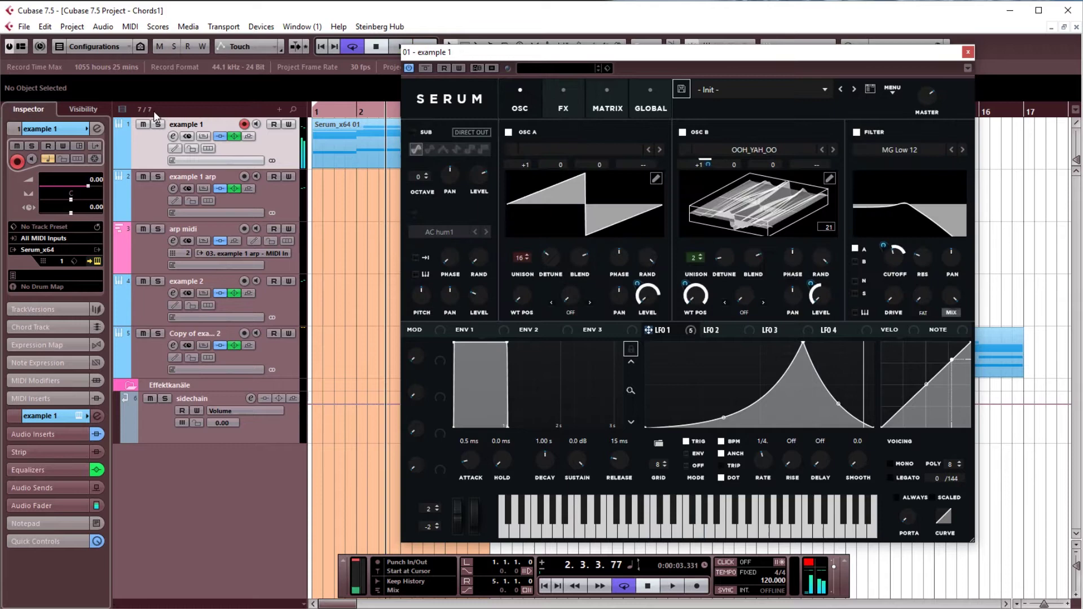
{"action": "left_click", "coordinate": [97, 129]}
{"action": "left_click", "coordinate": [309, 277]}
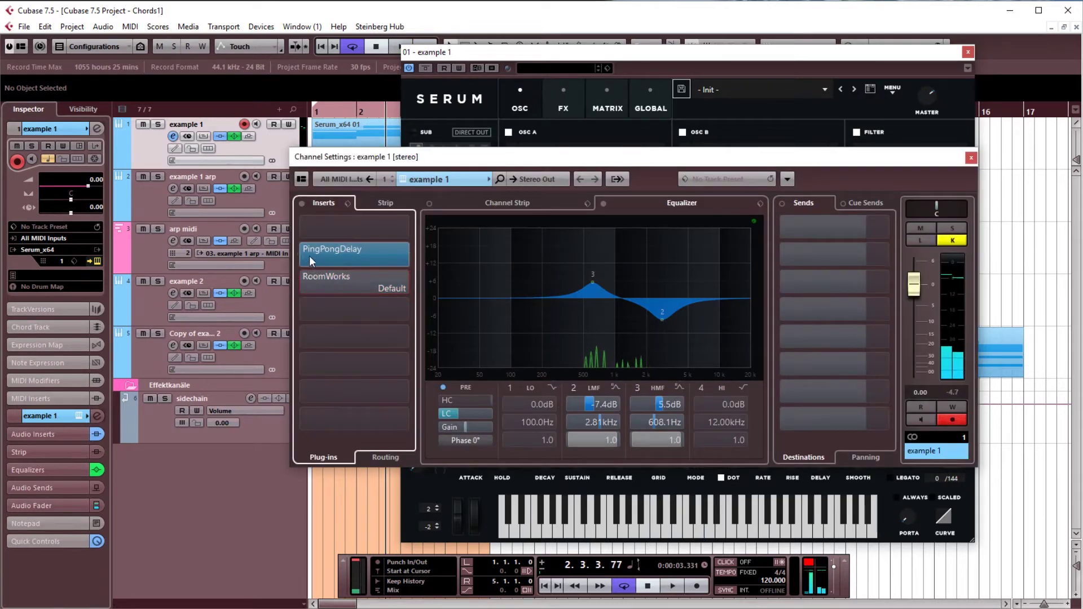
{"action": "left_click", "coordinate": [309, 255]}
{"action": "key", "text": "space"}
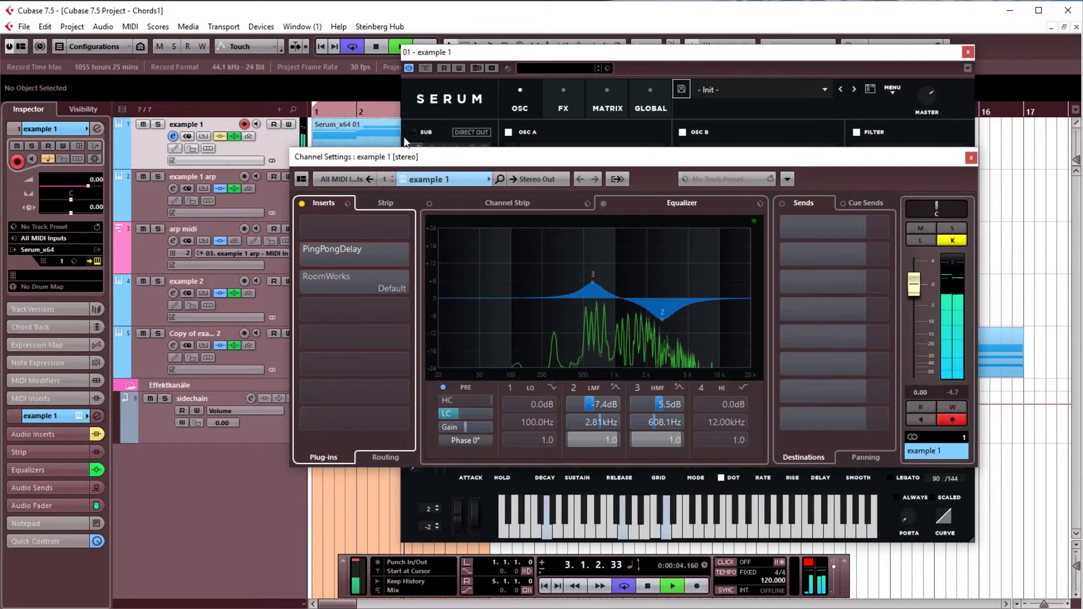
{"action": "key", "text": "space"}
{"action": "left_click", "coordinate": [303, 253]}
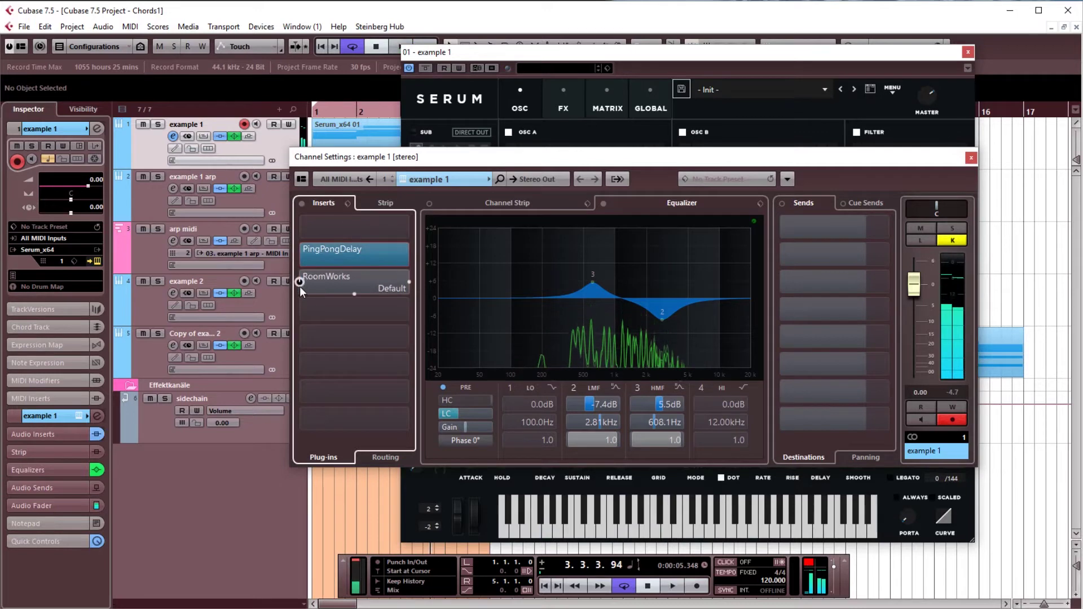
{"action": "left_click", "coordinate": [301, 283]}
{"action": "left_click", "coordinate": [337, 112]}
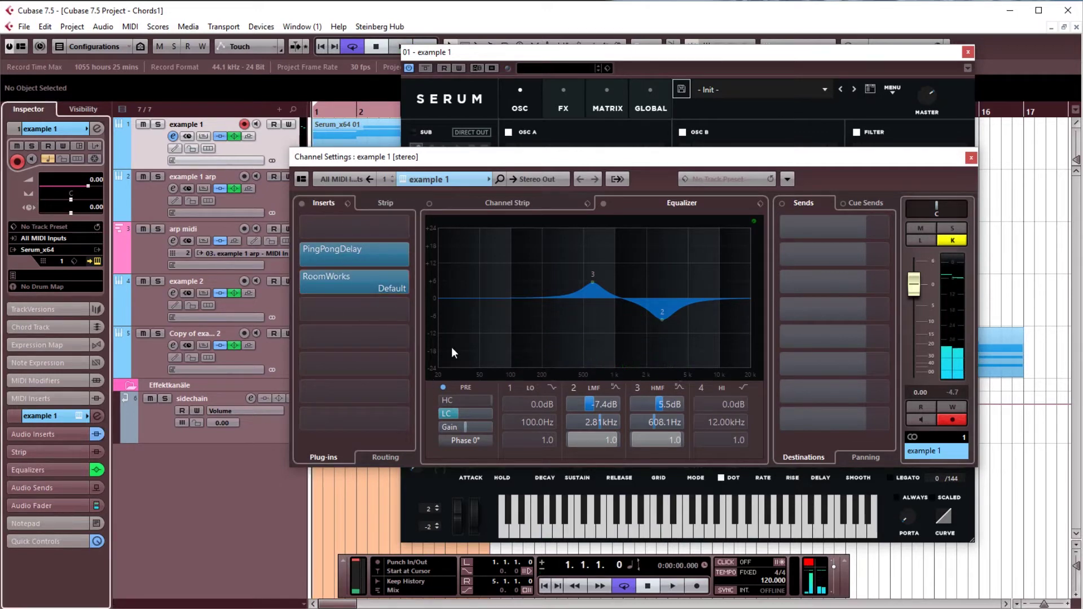
Step: Audition the loop while toggling the example 1 channel's low cut, and review Serum's effects and the channel equalizer
{"action": "left_click", "coordinate": [439, 414]}
{"action": "key", "text": "space"}
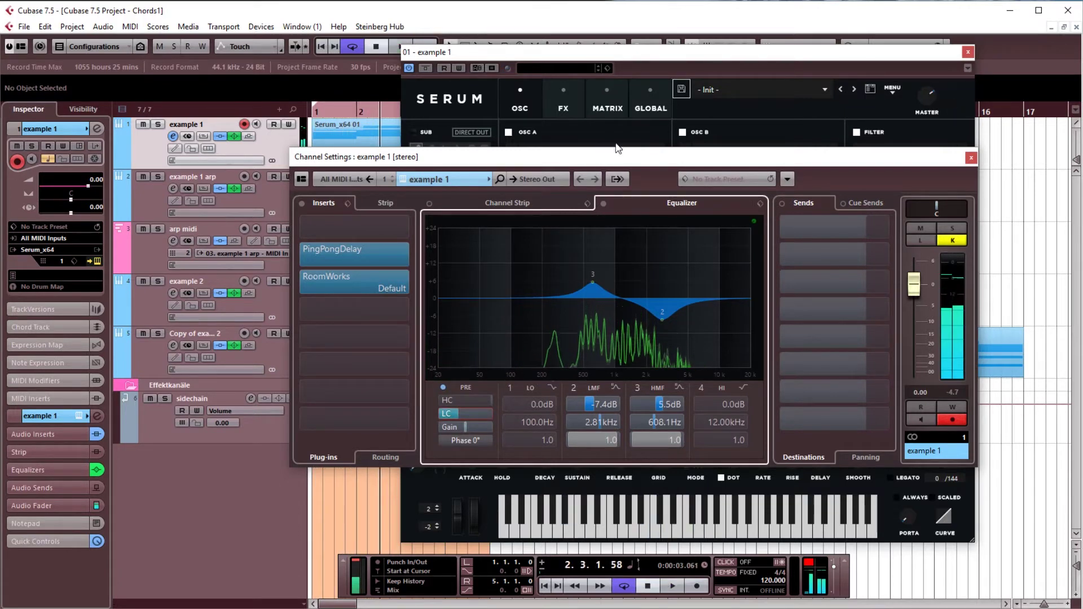
{"action": "left_click", "coordinate": [563, 104]}
{"action": "left_click", "coordinate": [384, 156]}
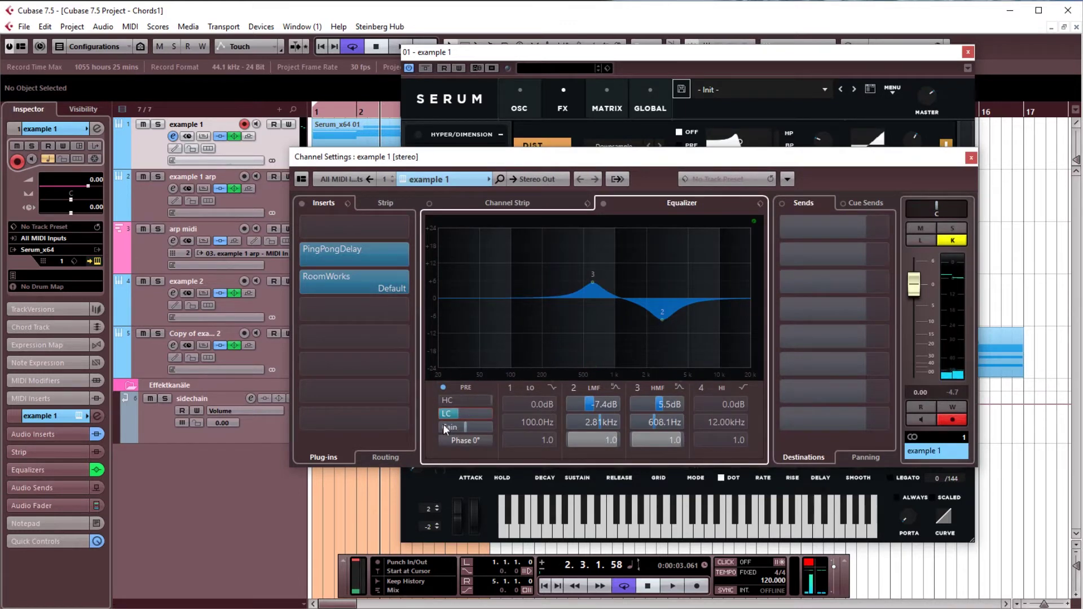
{"action": "left_click", "coordinate": [971, 157]}
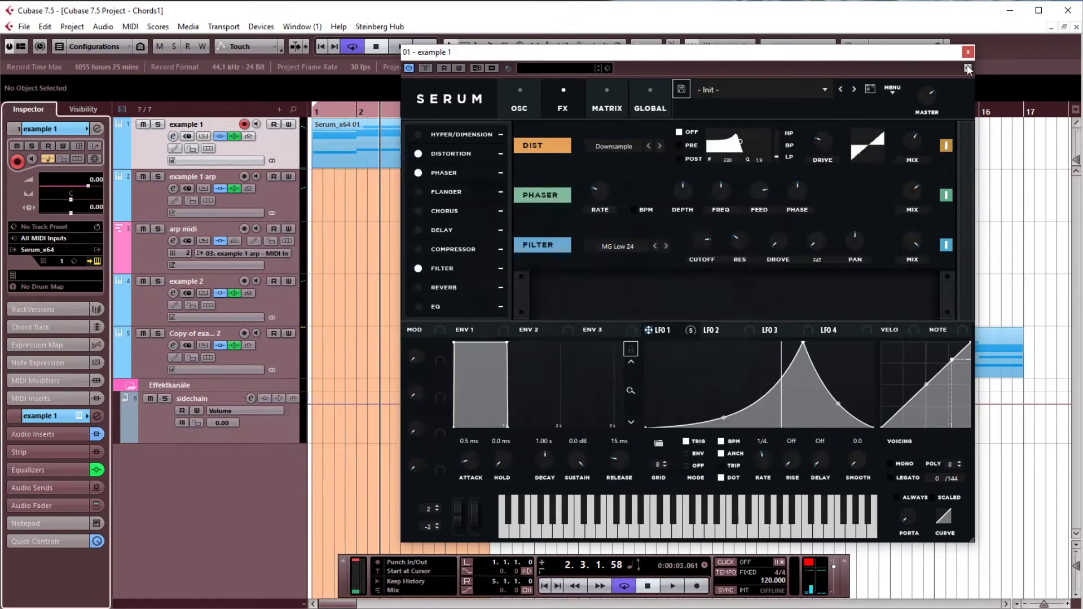
{"action": "left_click", "coordinate": [98, 130]}
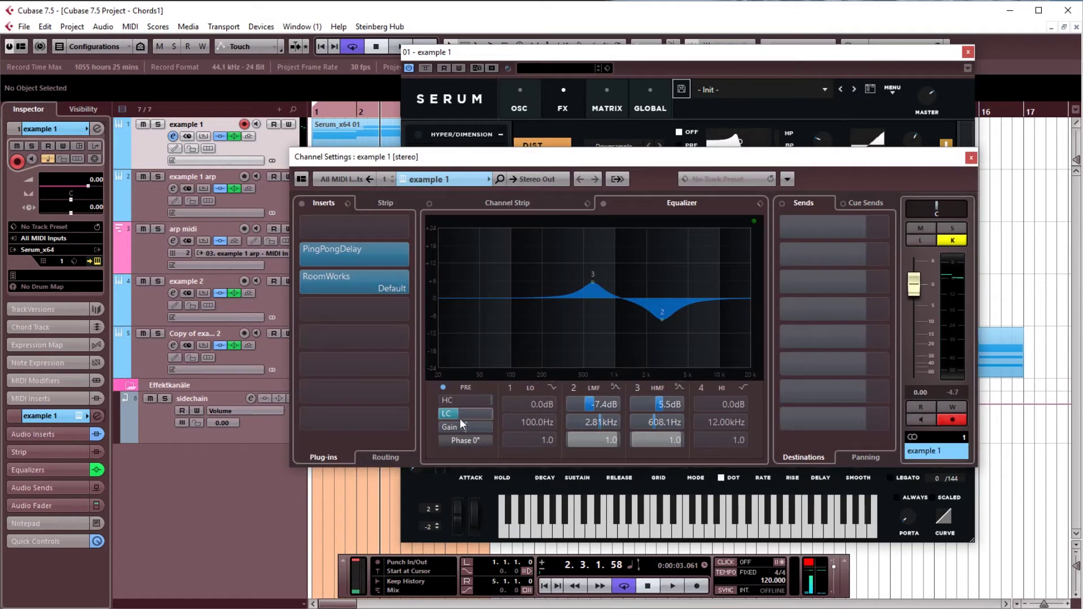
Step: Close the example 1 windows, move the loop range to bars 5–9 with the playhead at bar 5, and select the example 1 arp track
{"action": "left_click", "coordinate": [971, 158]}
{"action": "left_click", "coordinate": [968, 52]}
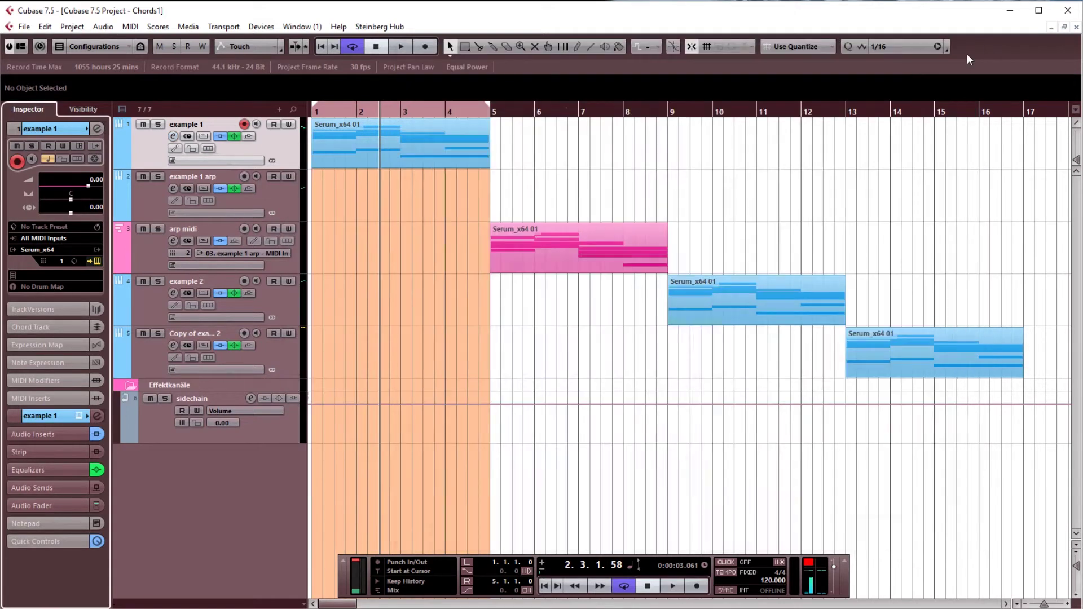
{"action": "left_click_drag", "start_coordinate": [369, 106], "coordinate": [547, 110]}
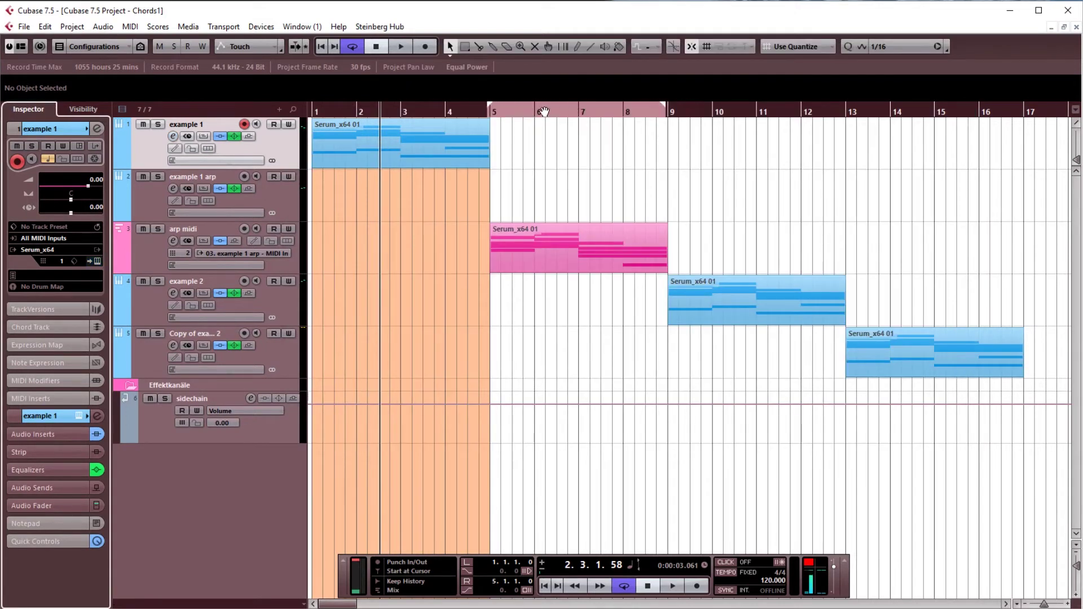
{"action": "left_click", "coordinate": [491, 110]}
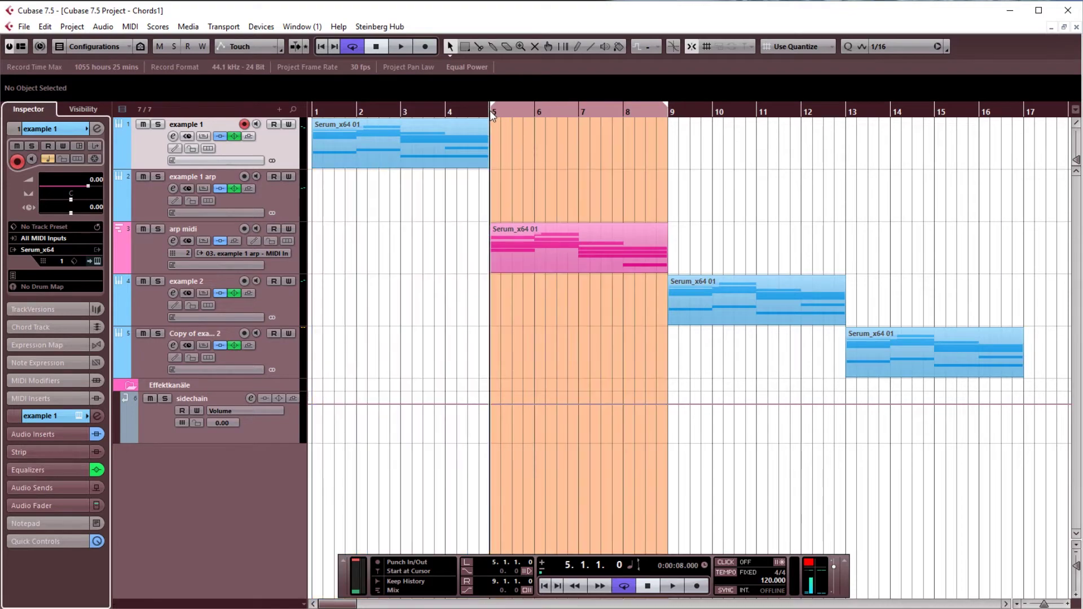
{"action": "left_click", "coordinate": [271, 210]}
{"action": "left_click_drag", "start_coordinate": [521, 173], "coordinate": [486, 181]}
{"action": "scroll", "coordinate": [473, 177], "scroll_direction": "down", "scroll_amount": 1}
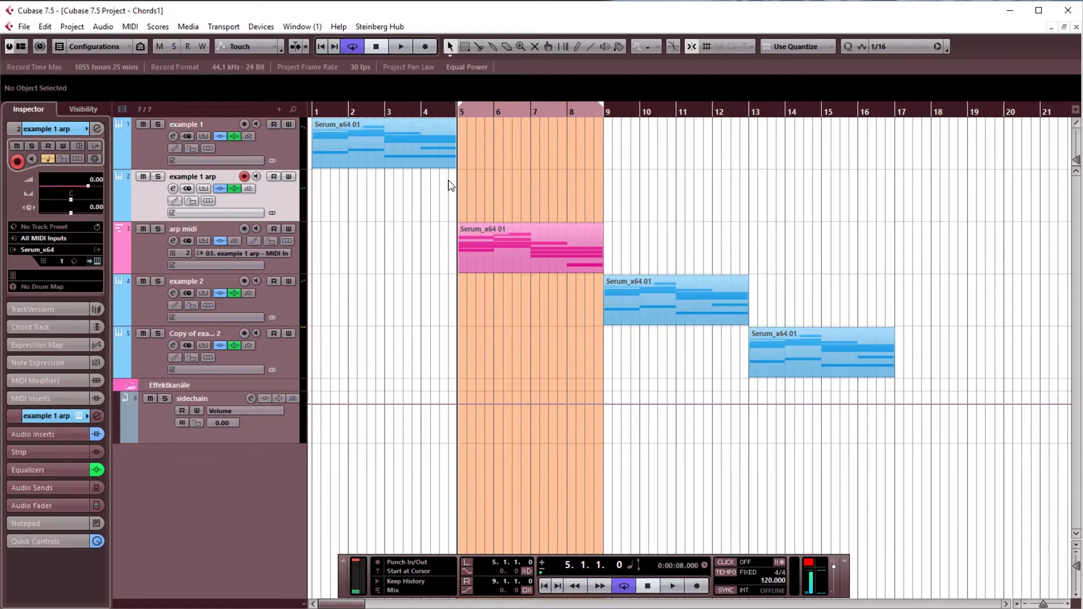
{"action": "scroll", "coordinate": [451, 202], "scroll_direction": "up", "scroll_amount": 1}
{"action": "scroll", "coordinate": [497, 196], "scroll_direction": "left", "scroll_amount": 1}
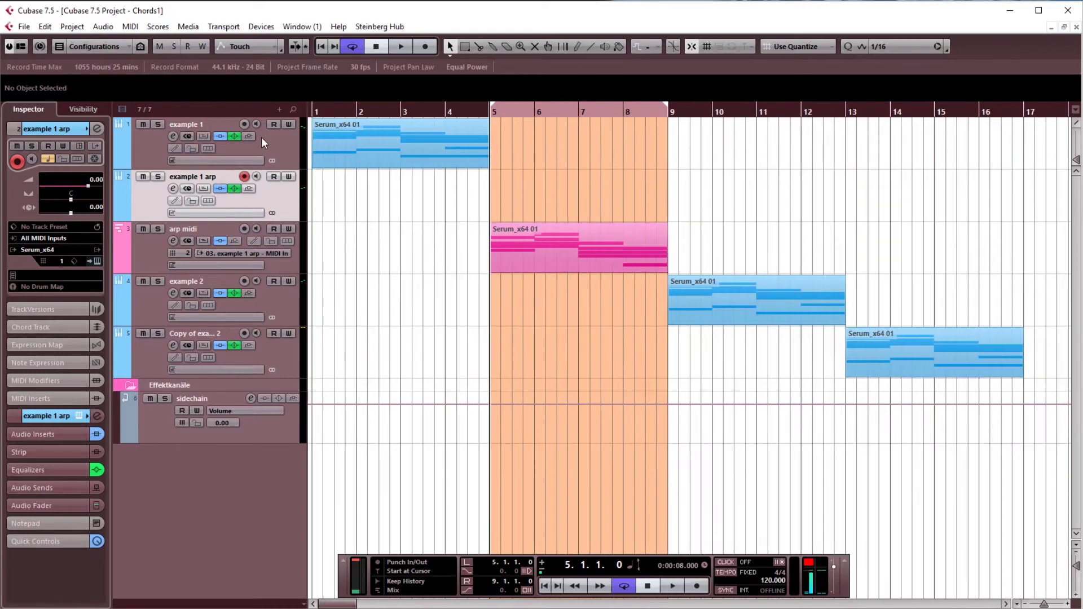
Step: Show the example 1 arp channel settings and view the arp midi part's notes in the Key Editor
{"action": "left_click", "coordinate": [97, 128]}
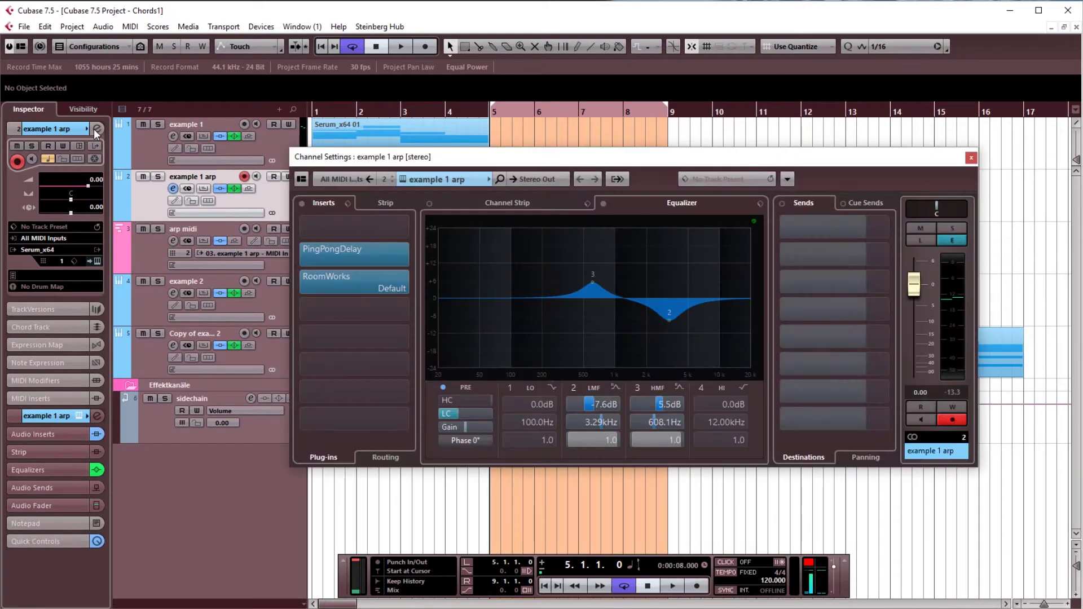
{"action": "left_click_drag", "start_coordinate": [538, 159], "coordinate": [545, 276]}
{"action": "double_click", "coordinate": [544, 254]}
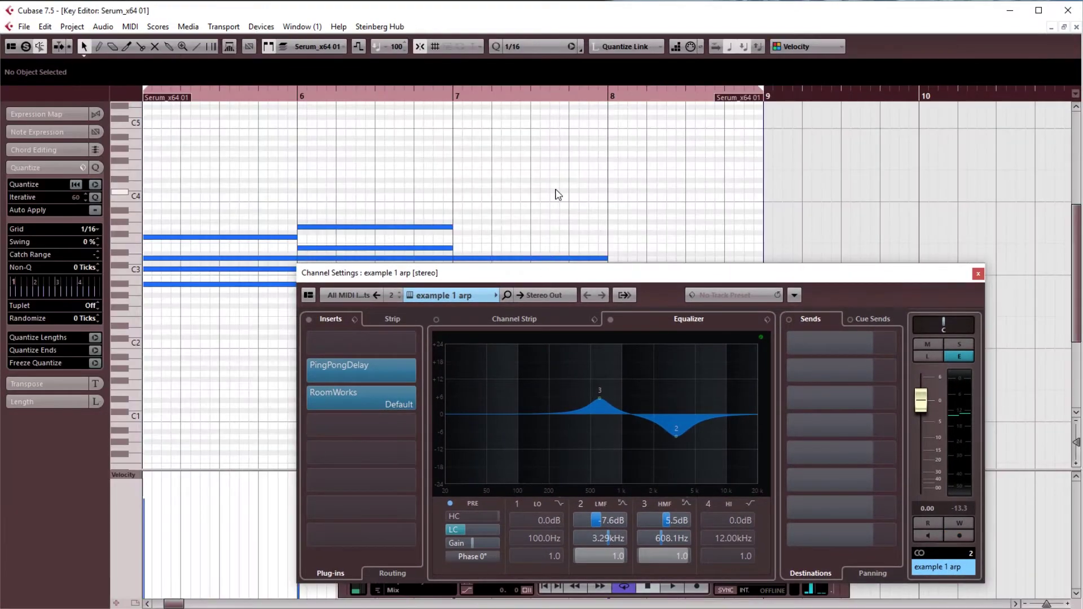
{"action": "key", "text": "Return"}
Step: Inspect the Arpache SX insert on the arp midi track
{"action": "left_click", "coordinate": [285, 266]}
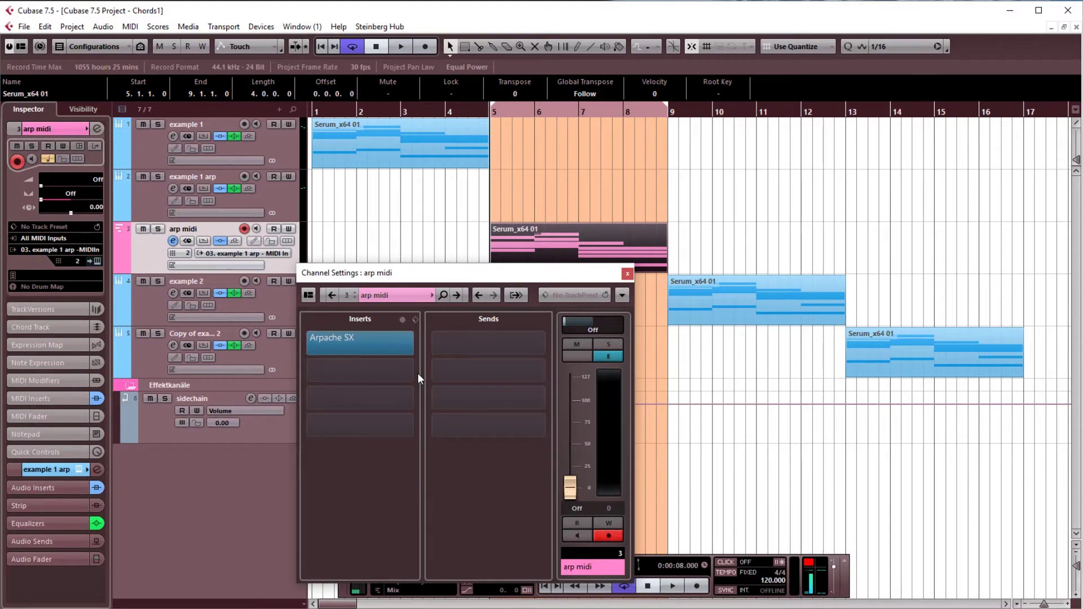
{"action": "left_click", "coordinate": [378, 340]}
{"action": "left_click", "coordinate": [1032, 234]}
Step: Play the loop while reviewing the oscillators and effects in the example 1 arp track's Serum, and close its windows
{"action": "left_click", "coordinate": [293, 192]}
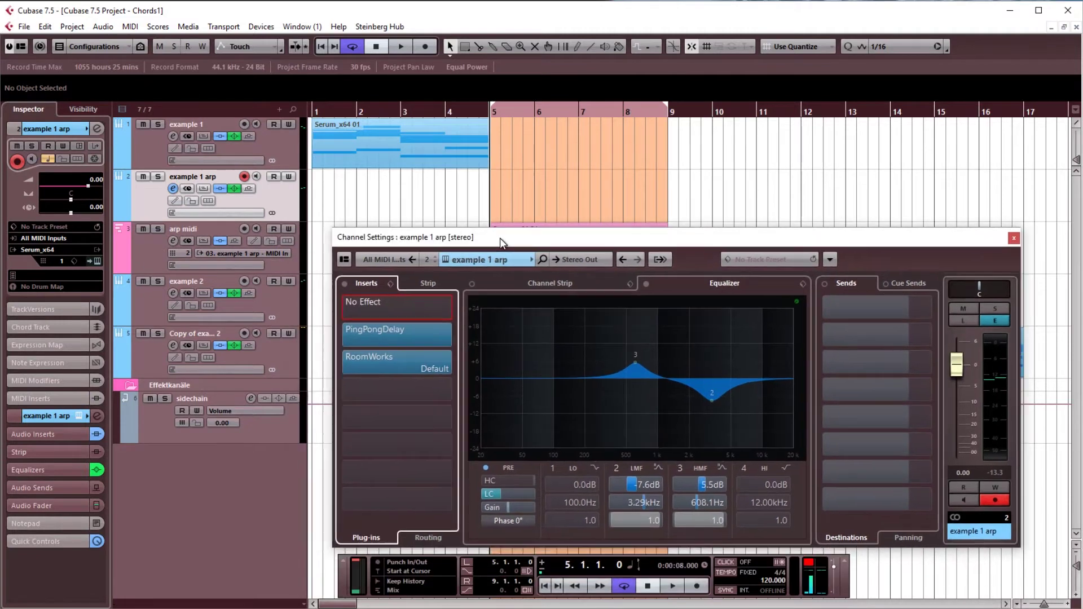
{"action": "left_click_drag", "start_coordinate": [469, 262], "coordinate": [500, 239]}
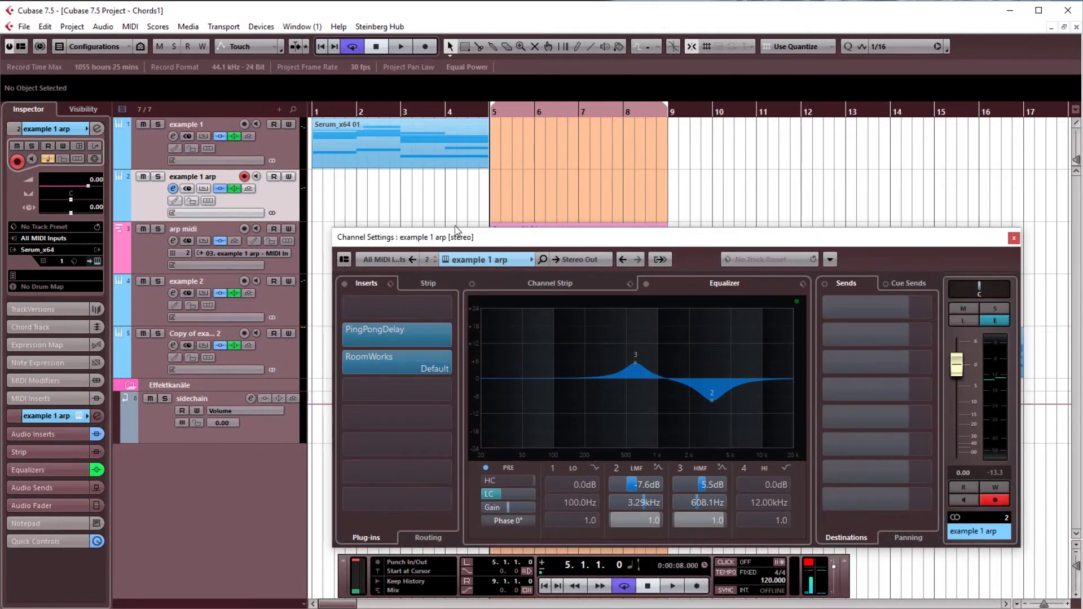
{"action": "left_click", "coordinate": [97, 261]}
{"action": "left_click_drag", "start_coordinate": [822, 93], "coordinate": [732, 85]}
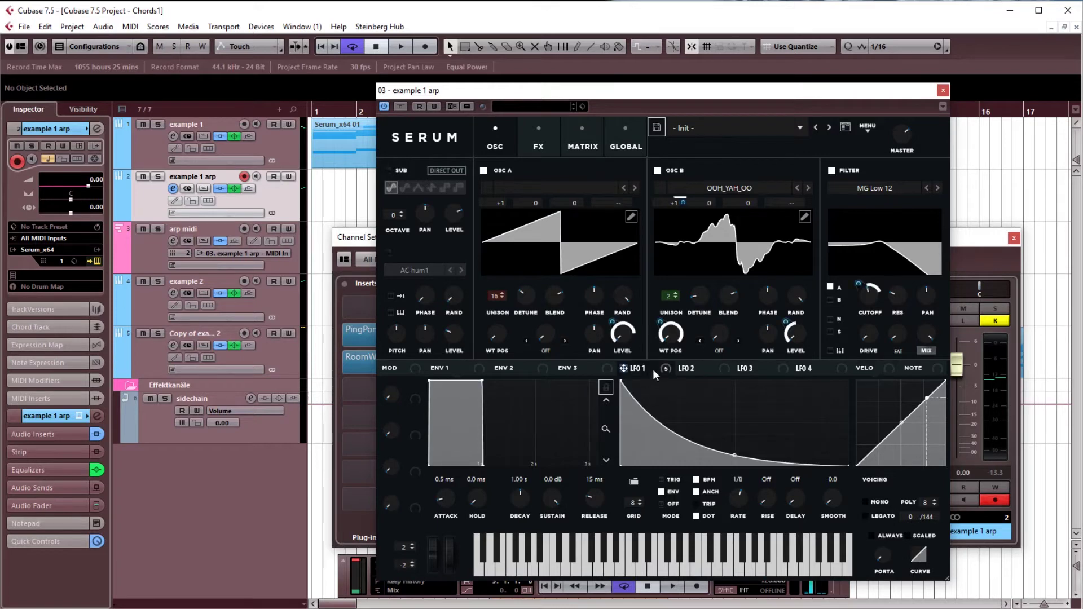
{"action": "key", "text": "space"}
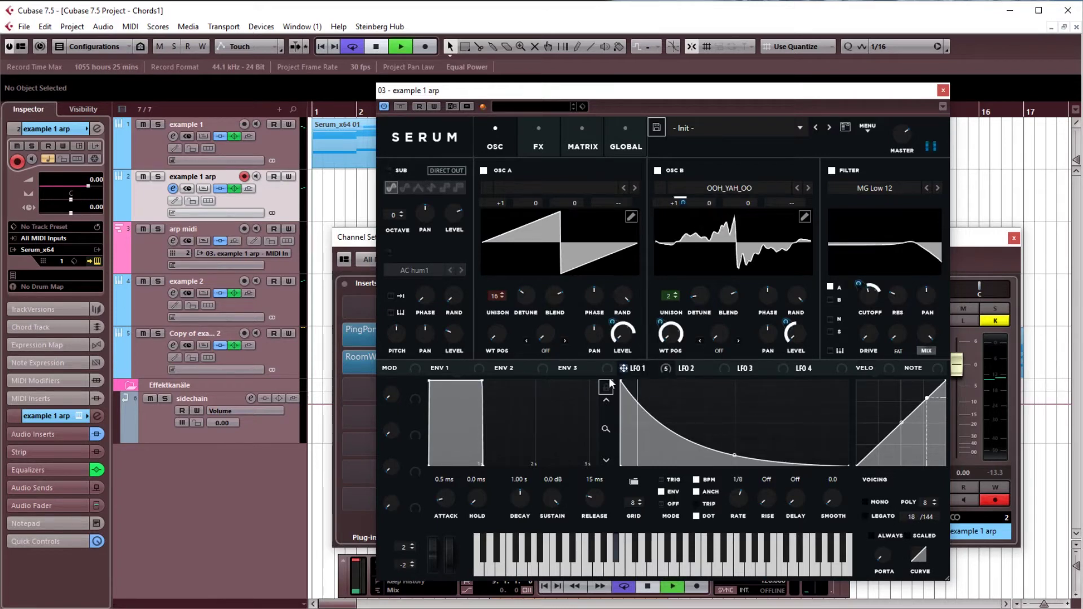
{"action": "left_click", "coordinate": [536, 135]}
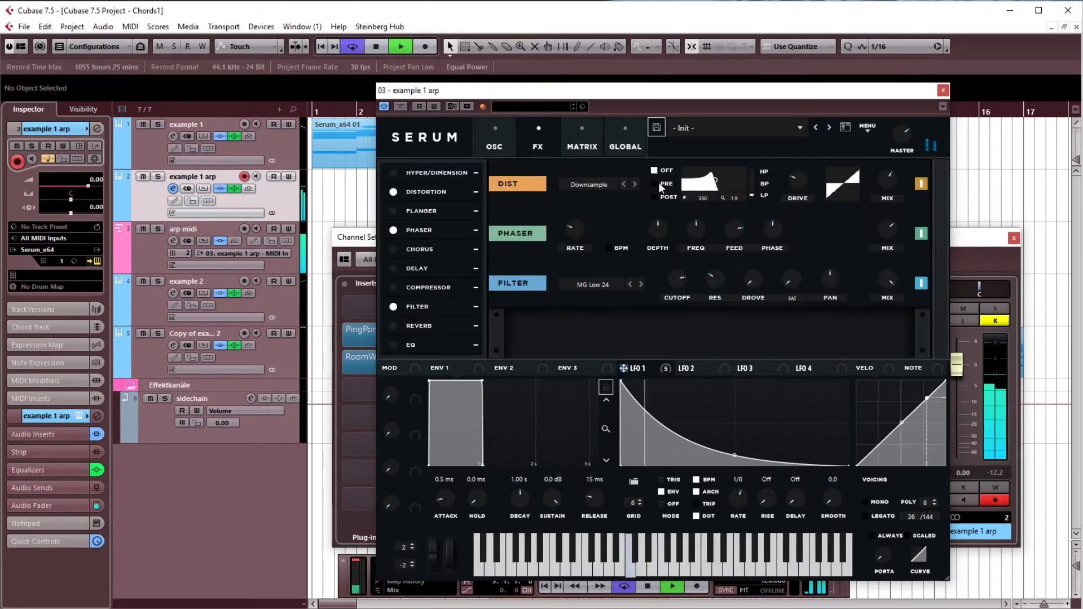
{"action": "left_click", "coordinate": [943, 90]}
{"action": "key", "text": "space"}
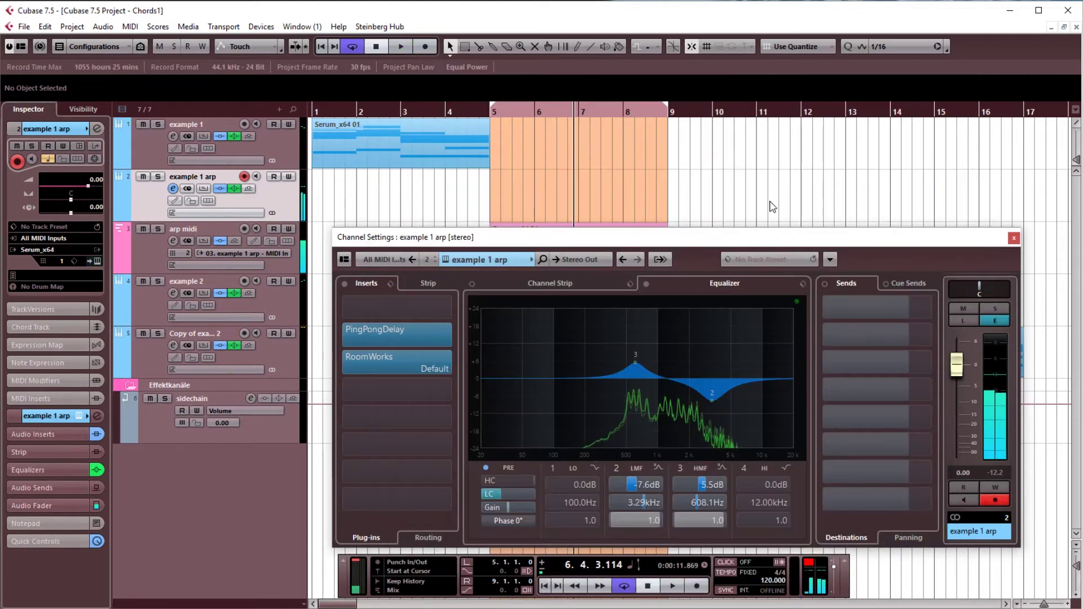
{"action": "left_click", "coordinate": [1014, 237]}
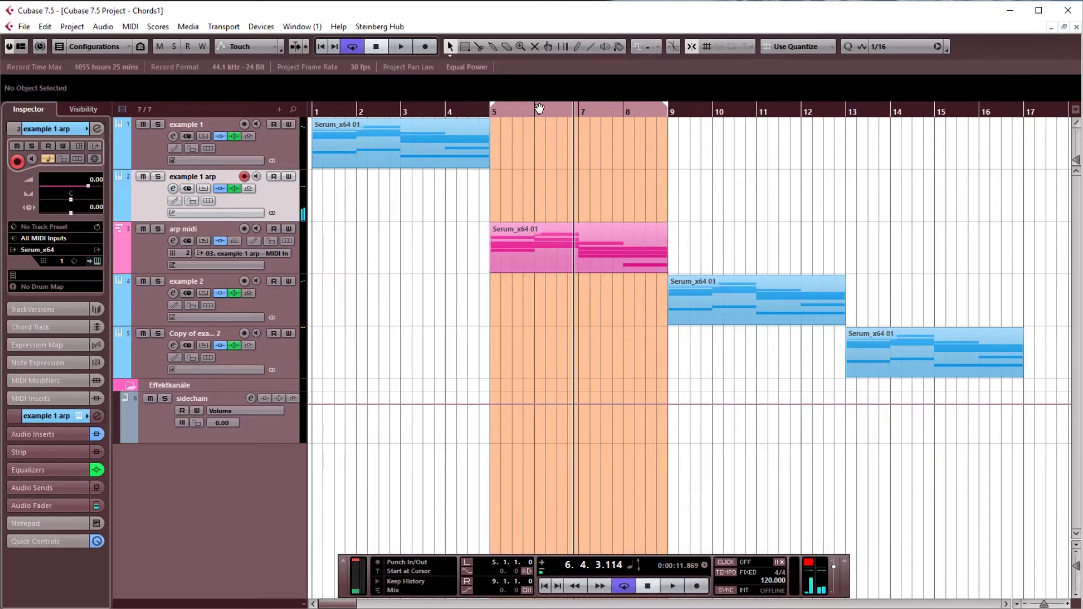
Step: Move the loop range to bars 9–13 and play it from bar 9 with the example 2 track selected
{"action": "left_click_drag", "start_coordinate": [539, 108], "coordinate": [718, 108]}
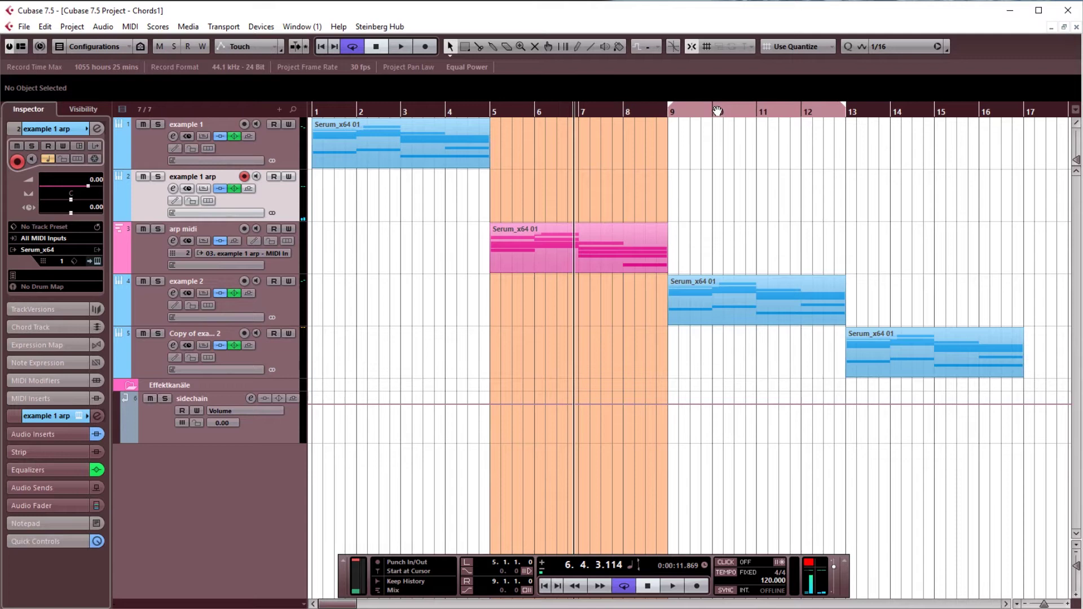
{"action": "scroll", "coordinate": [630, 189], "scroll_direction": "right", "scroll_amount": 4}
{"action": "left_click", "coordinate": [500, 114]}
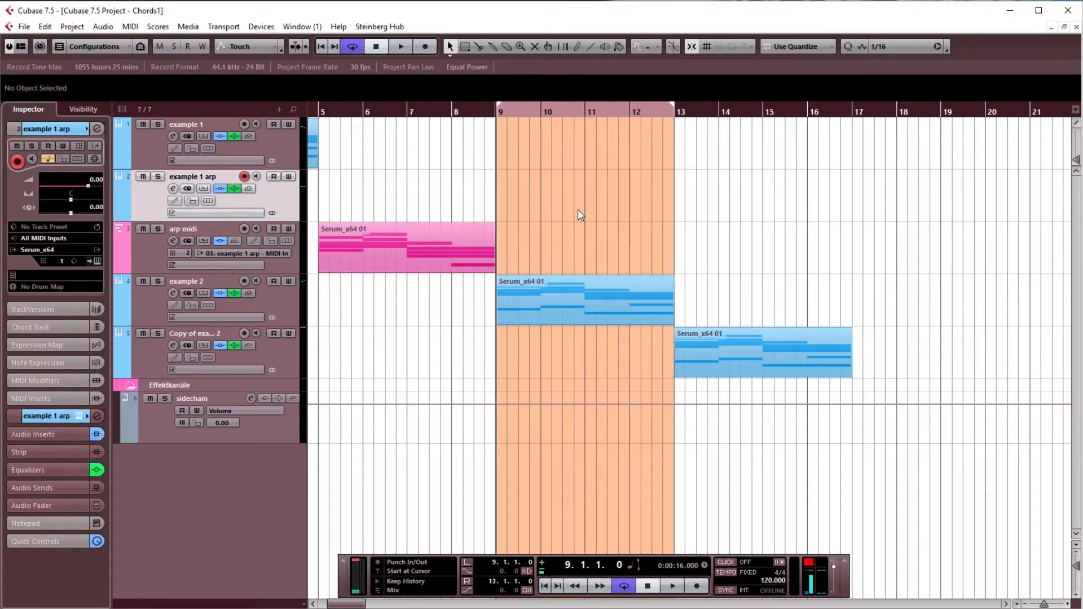
{"action": "key", "text": "space"}
{"action": "key", "text": "Down"}
{"action": "key", "text": "Down"}
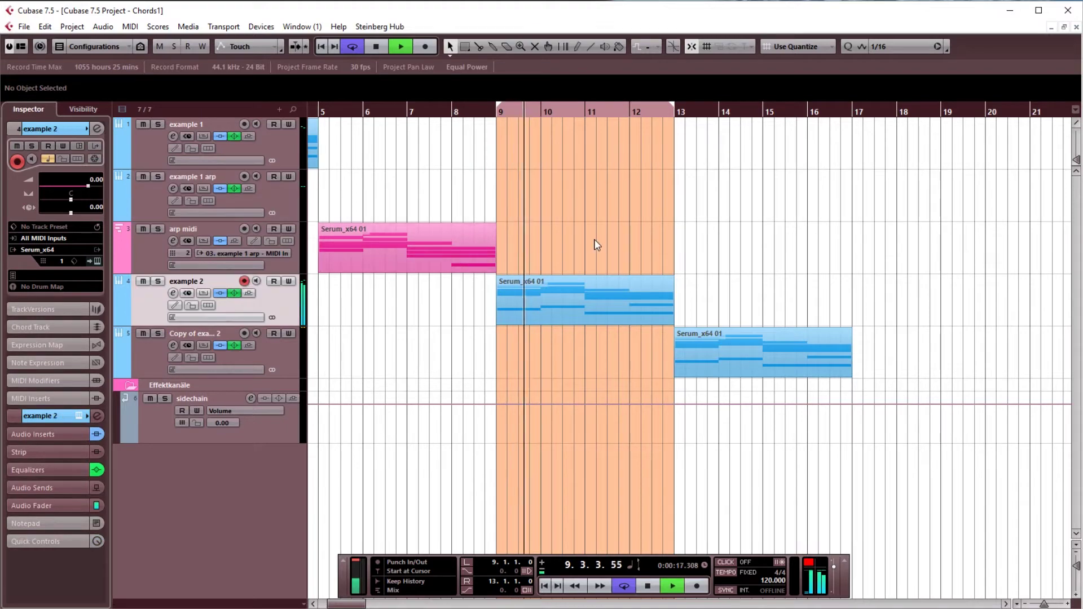
{"action": "key", "text": "space"}
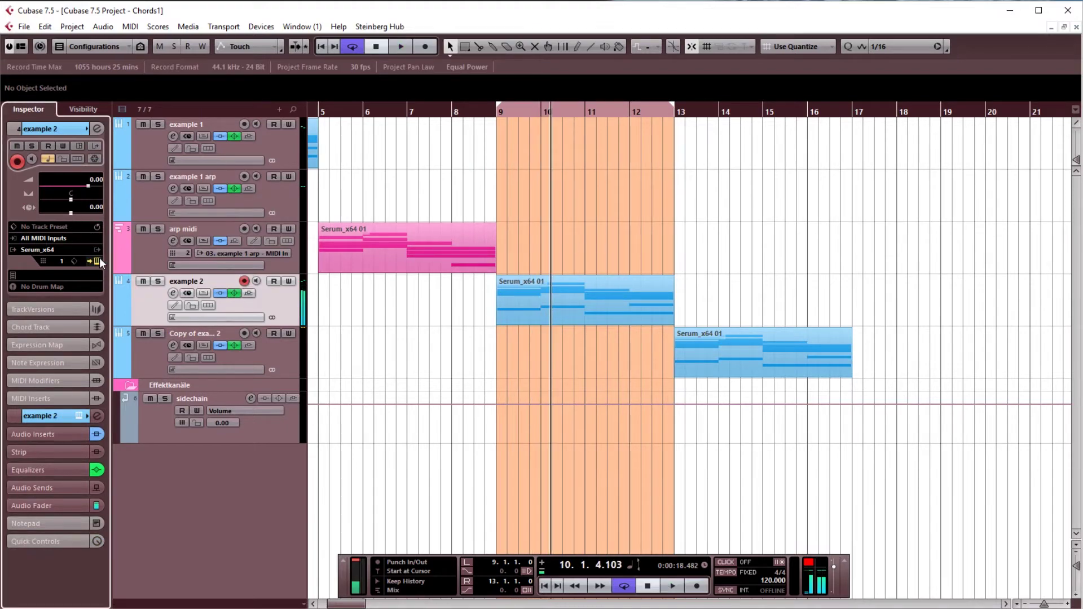
Step: Open the example 2 track's Serum and review its chorus and compressor effects and both oscillators' wavetables
{"action": "left_click", "coordinate": [98, 262]}
{"action": "left_click", "coordinate": [418, 79]}
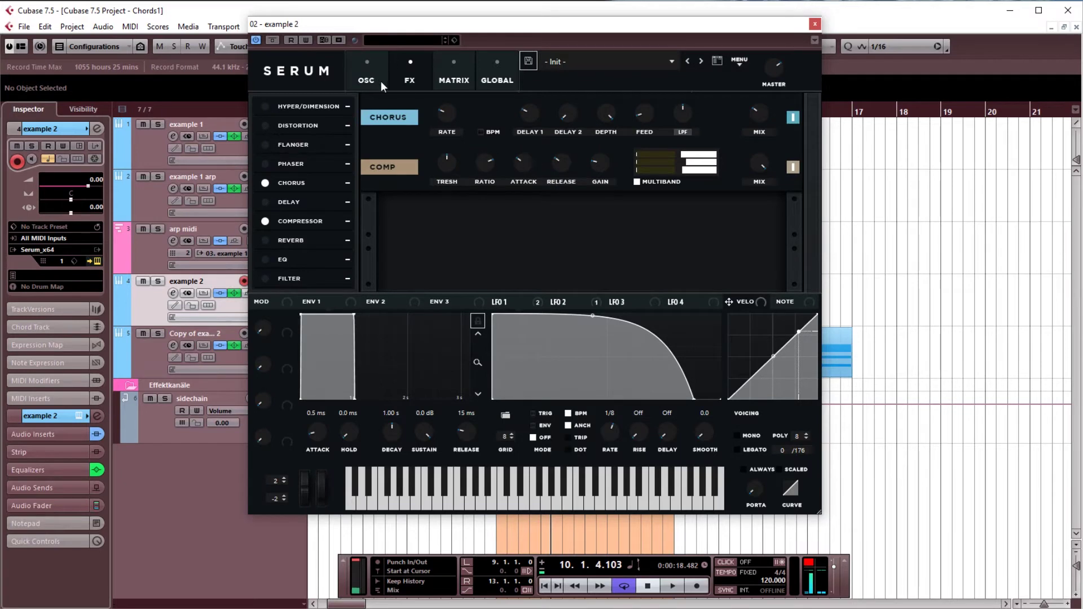
{"action": "left_click", "coordinate": [379, 75]}
{"action": "left_click", "coordinate": [479, 202]}
{"action": "left_click", "coordinate": [480, 201]}
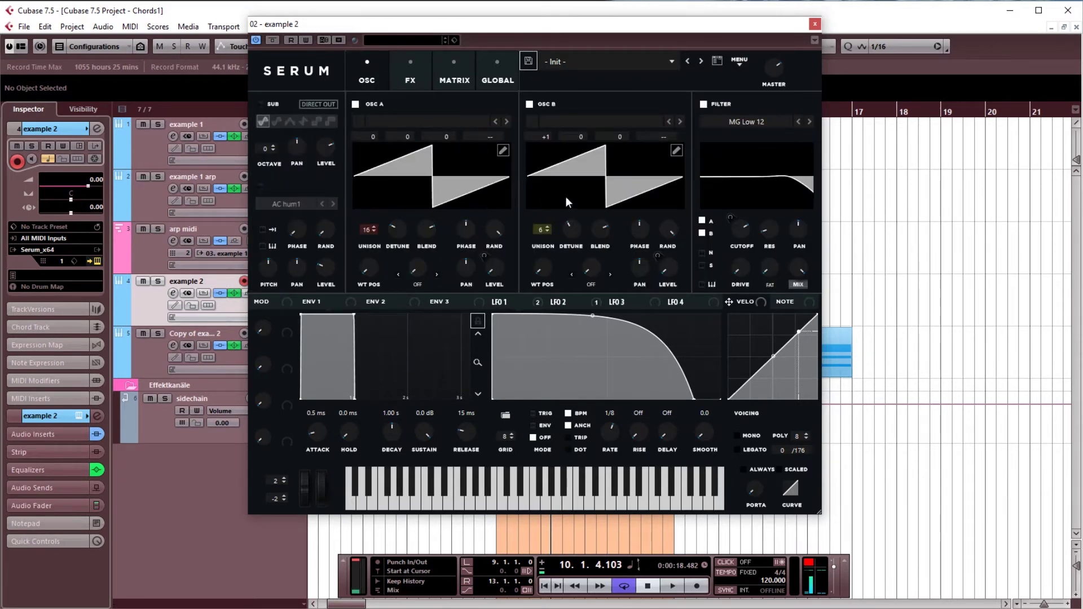
{"action": "left_click", "coordinate": [566, 196]}
{"action": "left_click", "coordinate": [584, 194]}
{"action": "left_click", "coordinate": [412, 191]}
{"action": "left_click", "coordinate": [411, 195]}
Step: Audition the loop while examining what LFO 2 and LFO 1 modulate in the example 2 Serum
{"action": "left_click", "coordinate": [559, 303]}
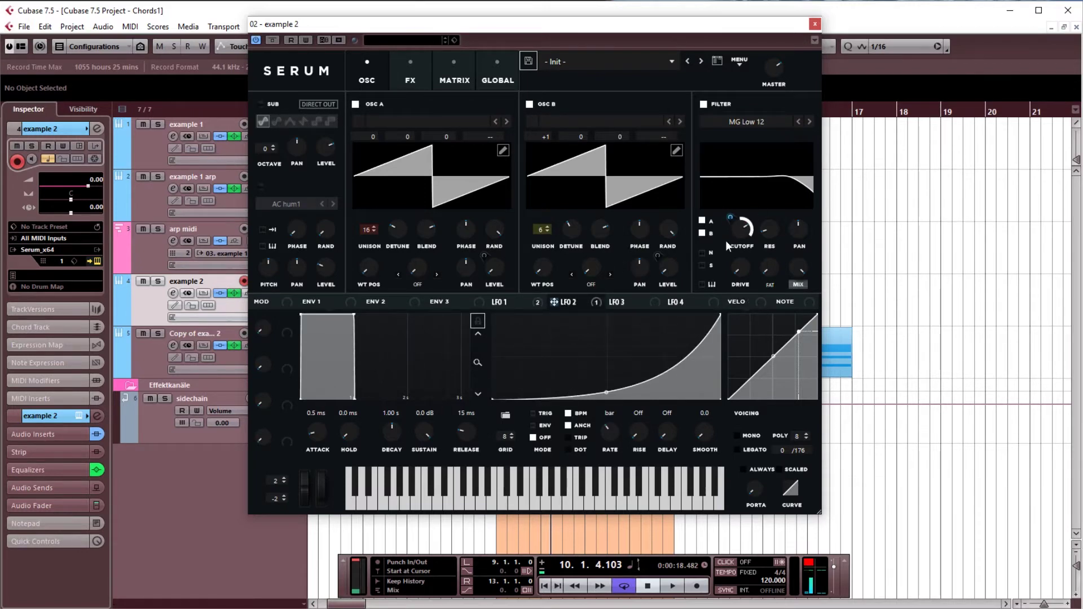
{"action": "key", "text": "space"}
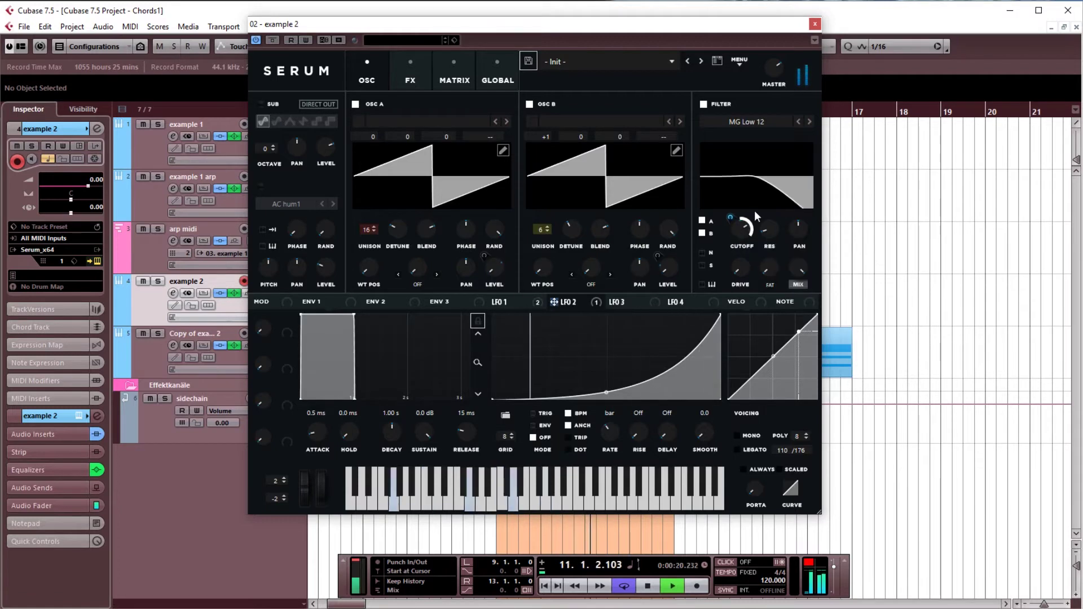
{"action": "key", "text": "space"}
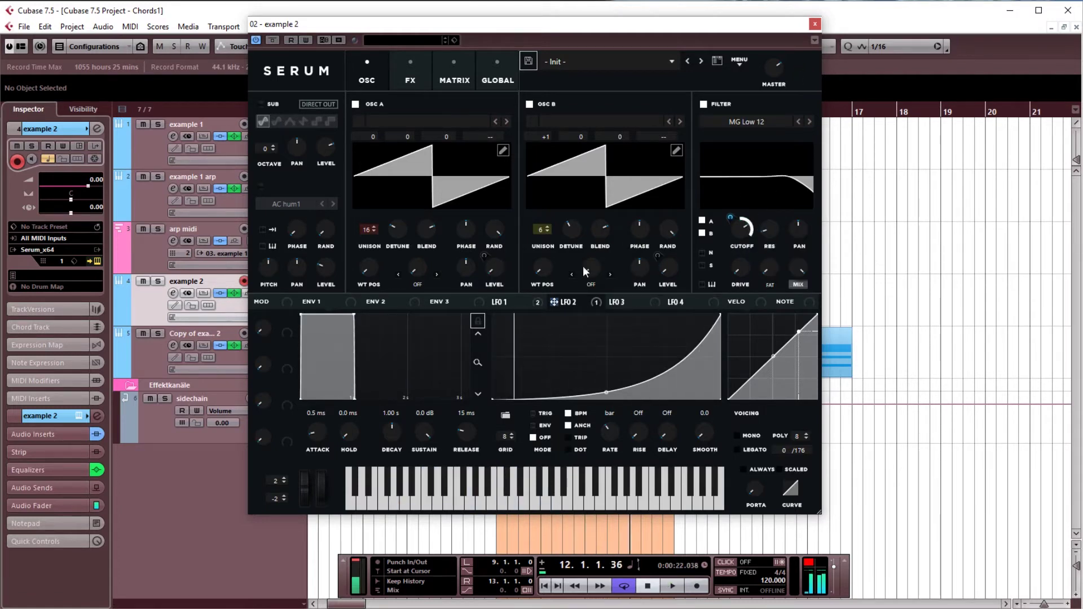
{"action": "left_click", "coordinate": [517, 301]}
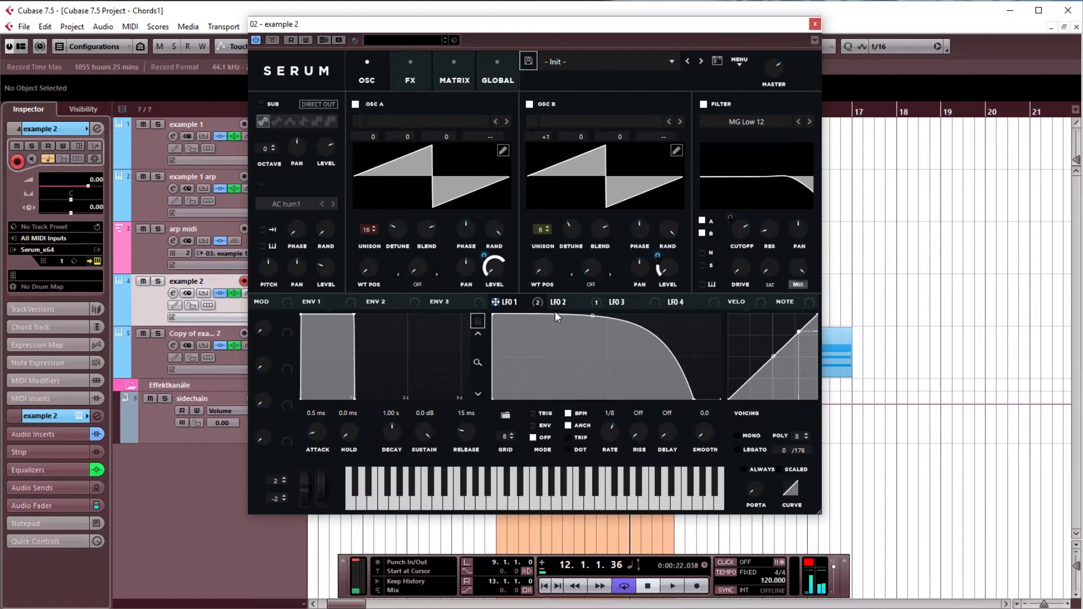
{"action": "key", "text": "space"}
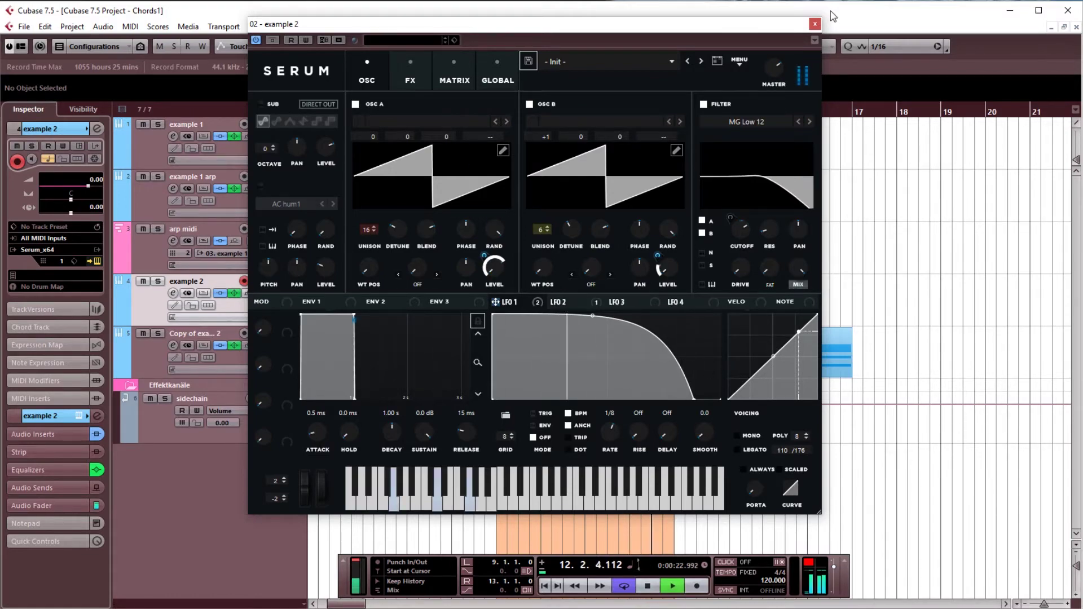
Step: Play the loop while reviewing the example 2 channel's equalizer and its RoomWorks reverb settings, and close the windows
{"action": "left_click", "coordinate": [814, 25]}
{"action": "left_click", "coordinate": [99, 129]}
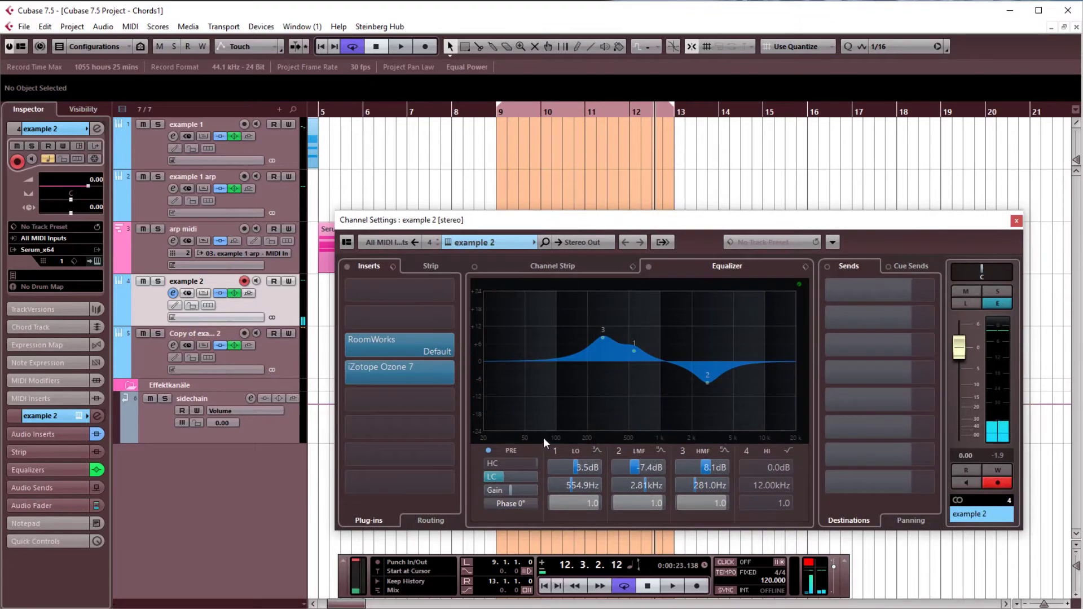
{"action": "key", "text": "space"}
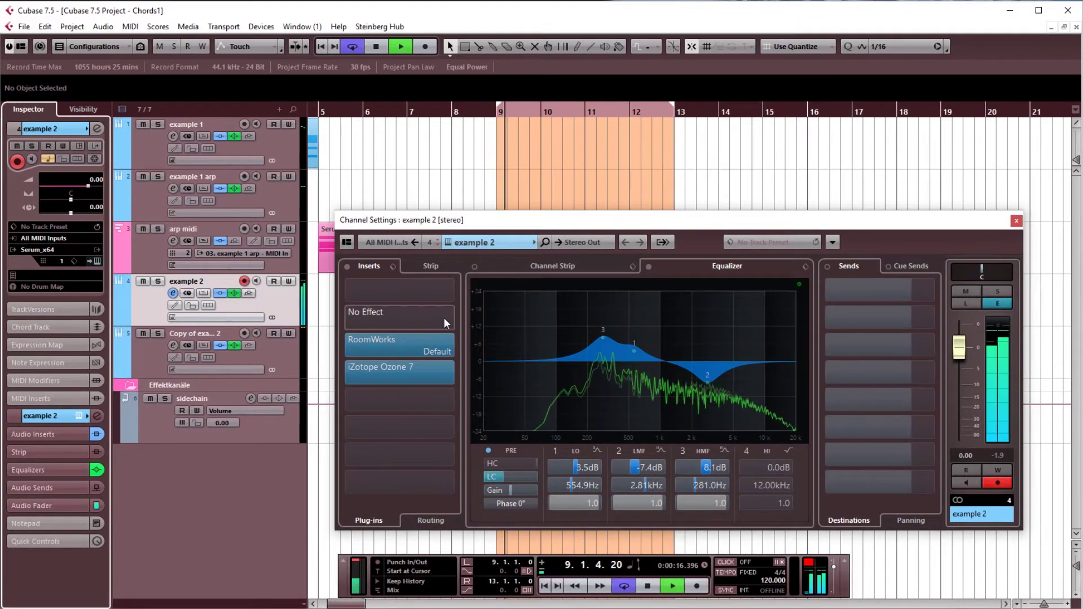
{"action": "key", "text": "space"}
{"action": "left_click", "coordinate": [438, 340]}
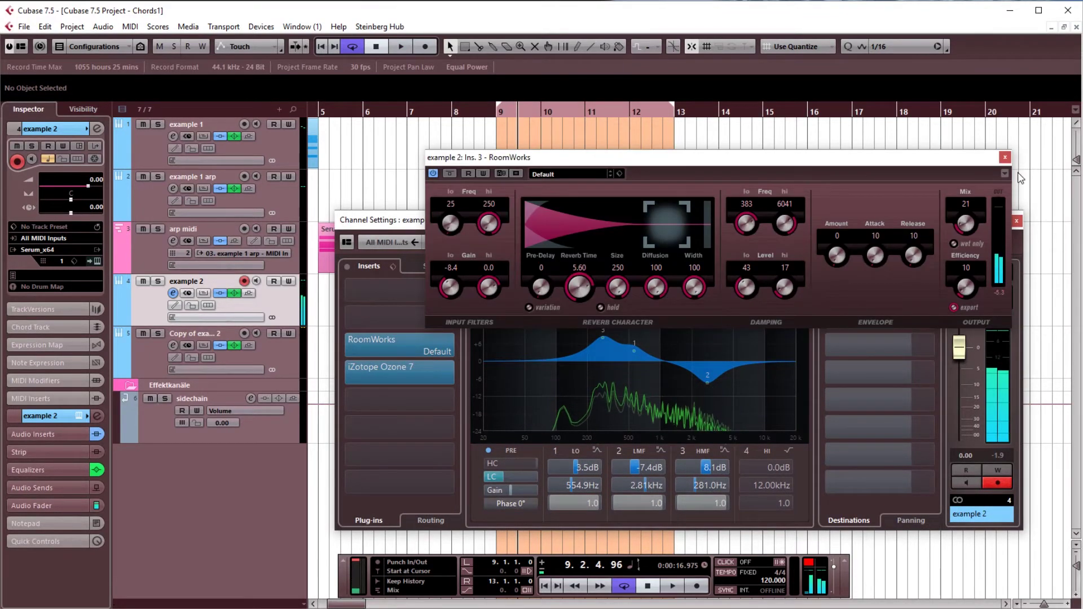
{"action": "left_click", "coordinate": [1005, 156]}
{"action": "left_click", "coordinate": [1017, 221]}
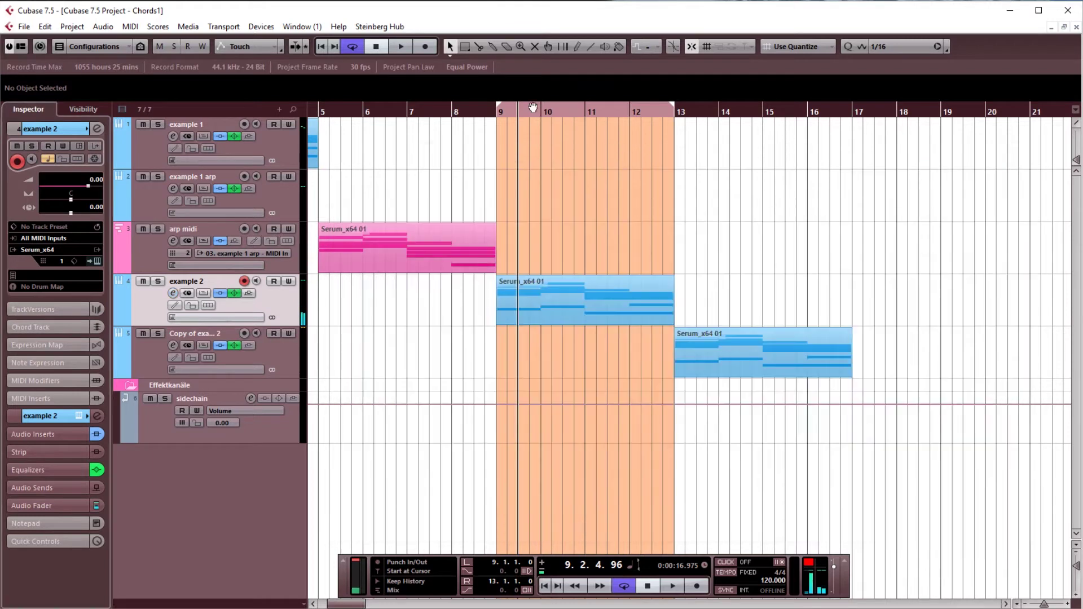
Step: Move the loop range to bars 13–17 and play it from bar 13 with the Copy of example 2 track selected
{"action": "left_click_drag", "start_coordinate": [555, 109], "coordinate": [739, 112]}
{"action": "left_click", "coordinate": [680, 113]}
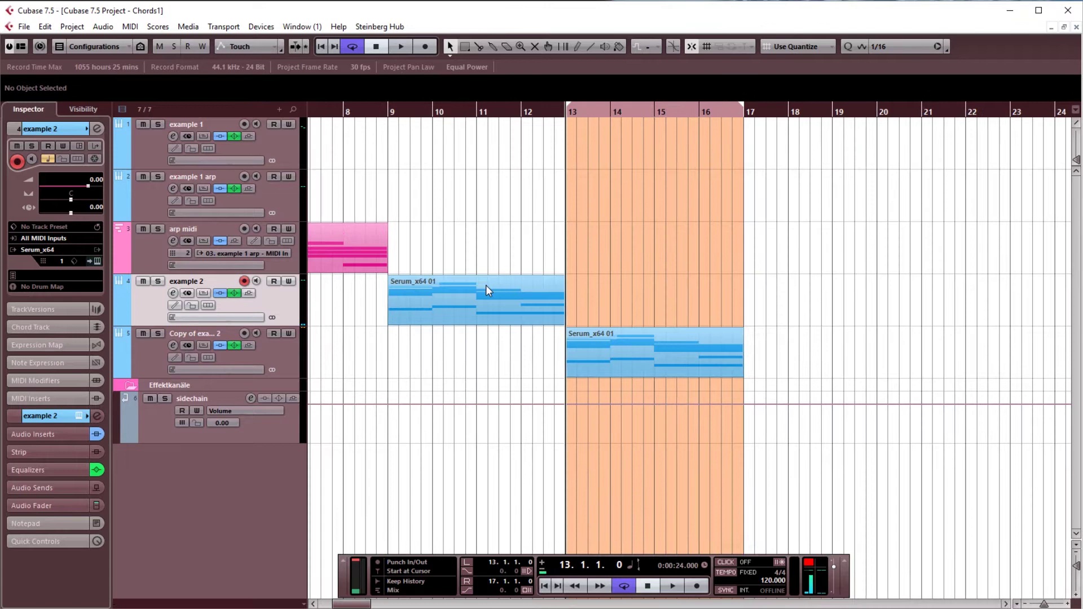
{"action": "left_click", "coordinate": [286, 350]}
{"action": "key", "text": "space"}
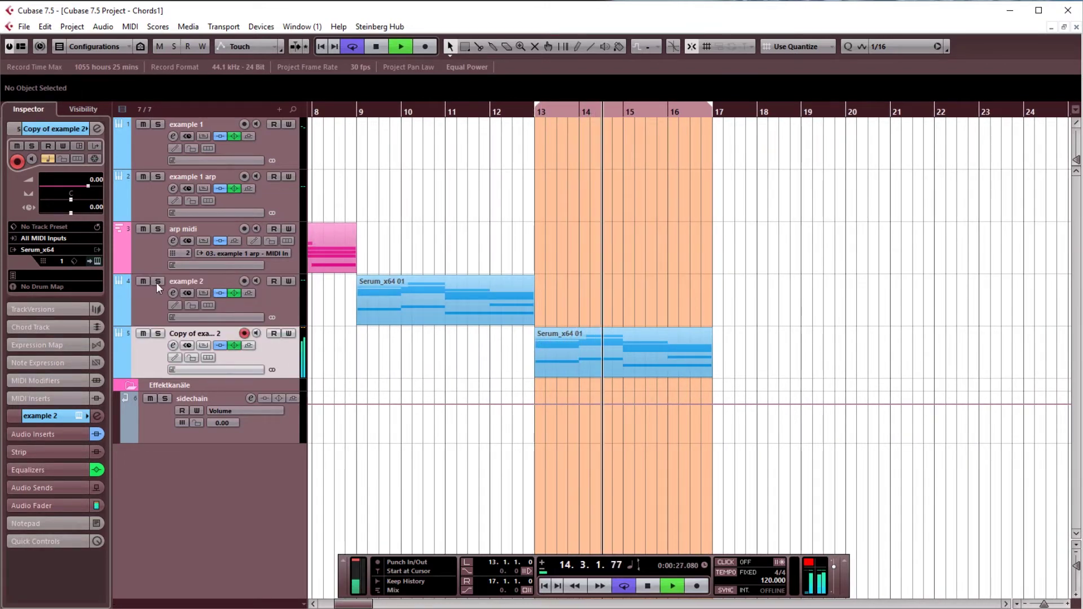
{"action": "key", "text": "space"}
Step: Open the Copy of example 2 track's Serum and compare the shapes and modulation targets of LFO 1, LFO 2 and LFO 3
{"action": "left_click", "coordinate": [97, 261]}
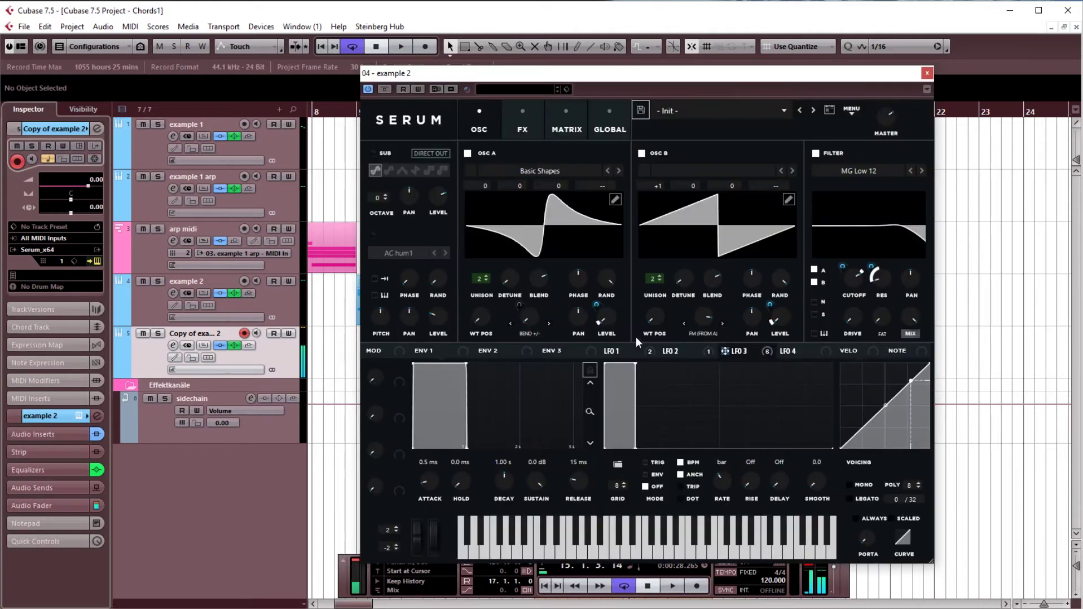
{"action": "left_click", "coordinate": [677, 353]}
{"action": "left_click", "coordinate": [732, 352]}
{"action": "left_click", "coordinate": [674, 352]}
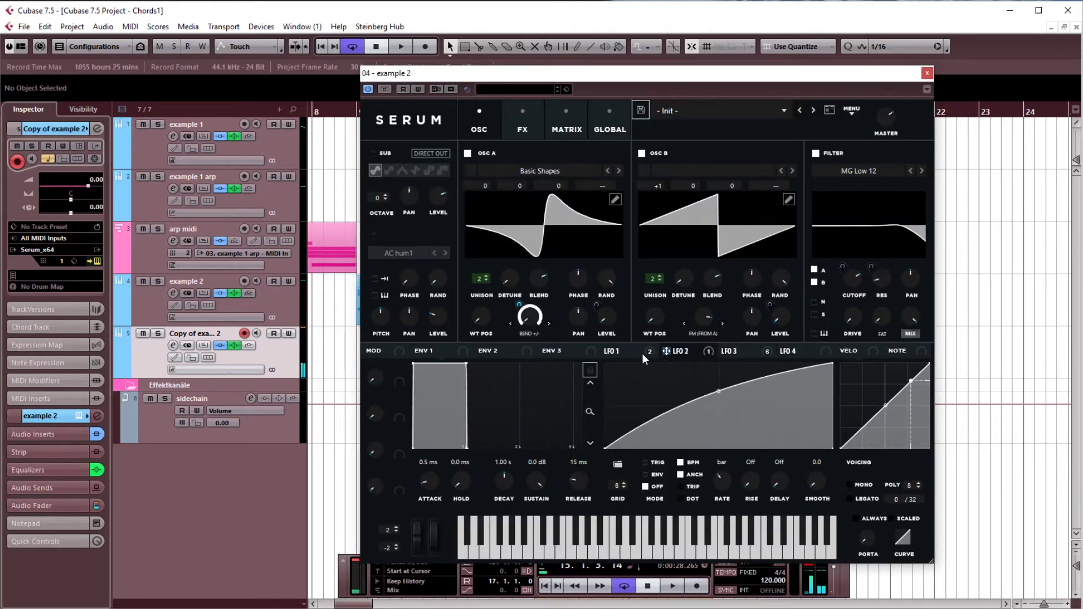
{"action": "left_click", "coordinate": [625, 352]}
{"action": "left_click", "coordinate": [733, 354]}
{"action": "left_click", "coordinate": [626, 354]}
{"action": "left_click", "coordinate": [731, 354]}
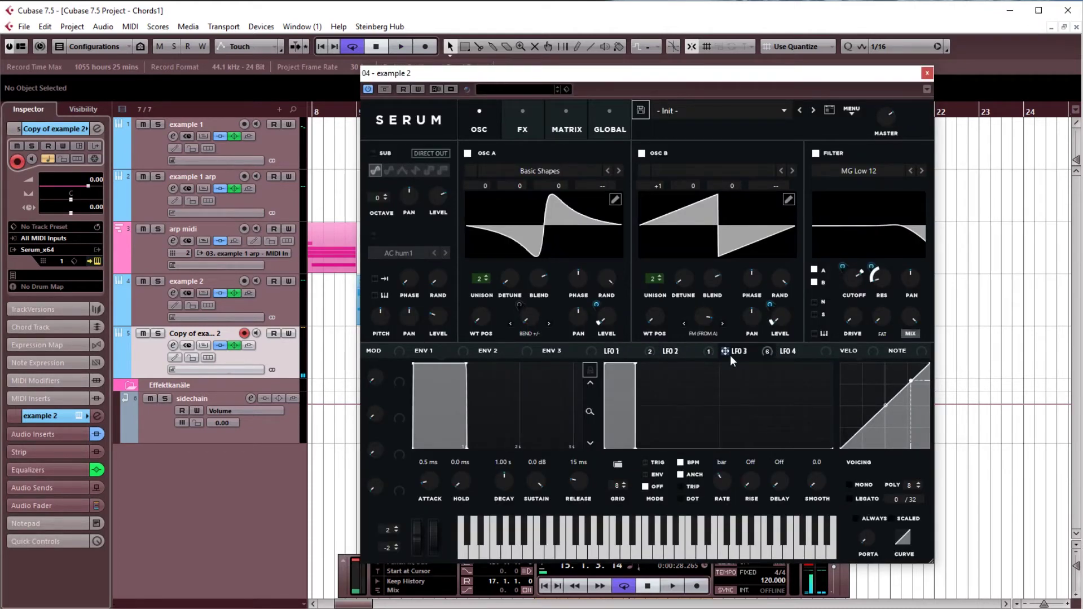
Step: Compare LFO 1's oscillator level modulation with LFO 3's shape and filter targets in the Copy of example 2 Serum
{"action": "left_click", "coordinate": [624, 351]}
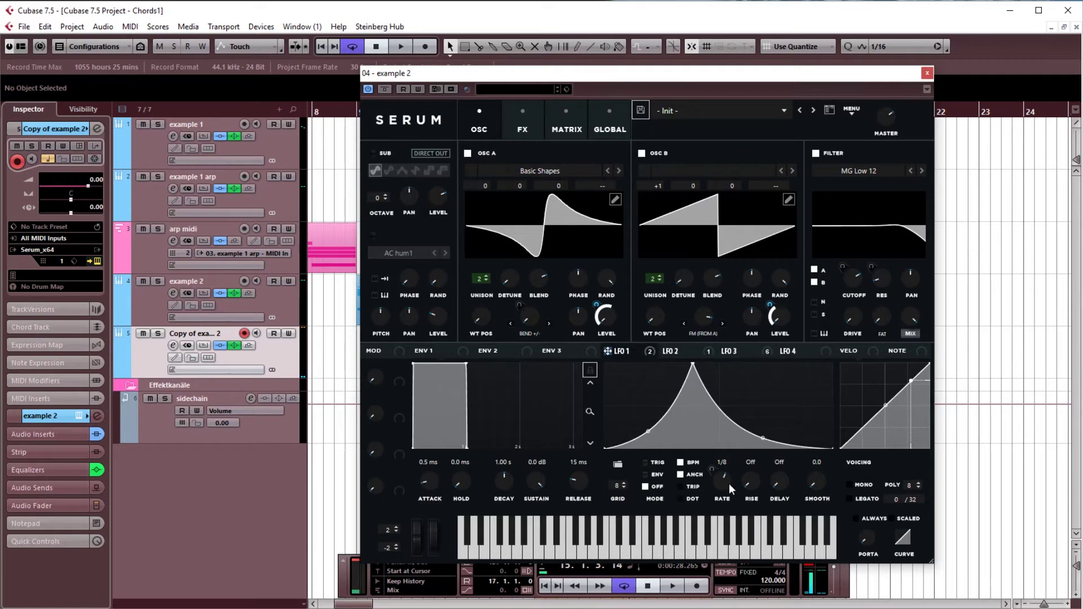
{"action": "left_click", "coordinate": [750, 357]}
{"action": "left_click", "coordinate": [646, 354]}
{"action": "left_click", "coordinate": [733, 352]}
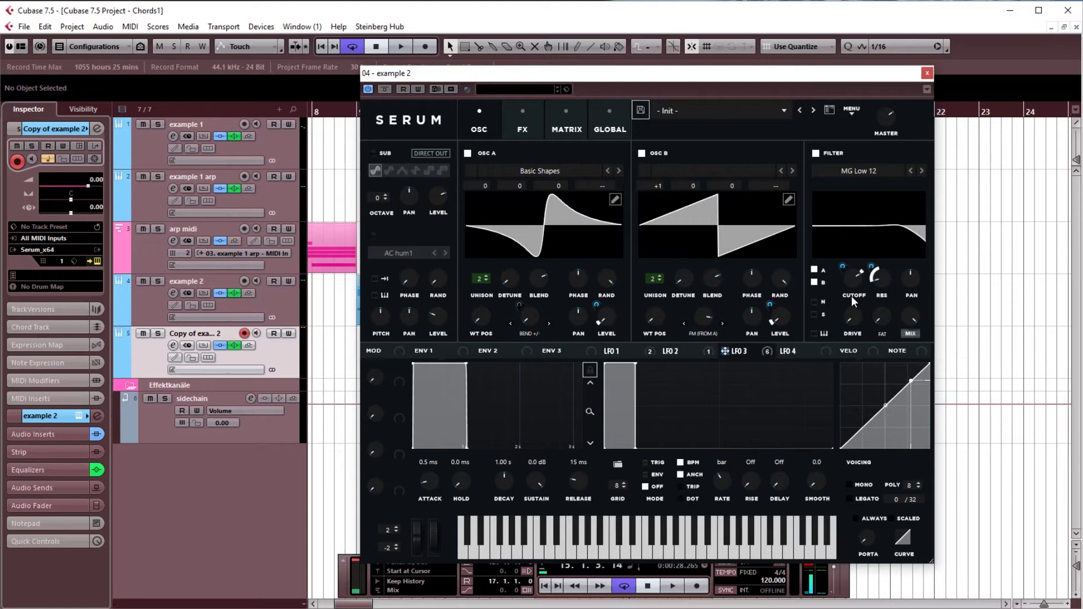
Step: Play the loop while examining the Distortion, Reverb and Compressor effects and which LFO modulates the reverb mix
{"action": "left_click", "coordinate": [538, 110]}
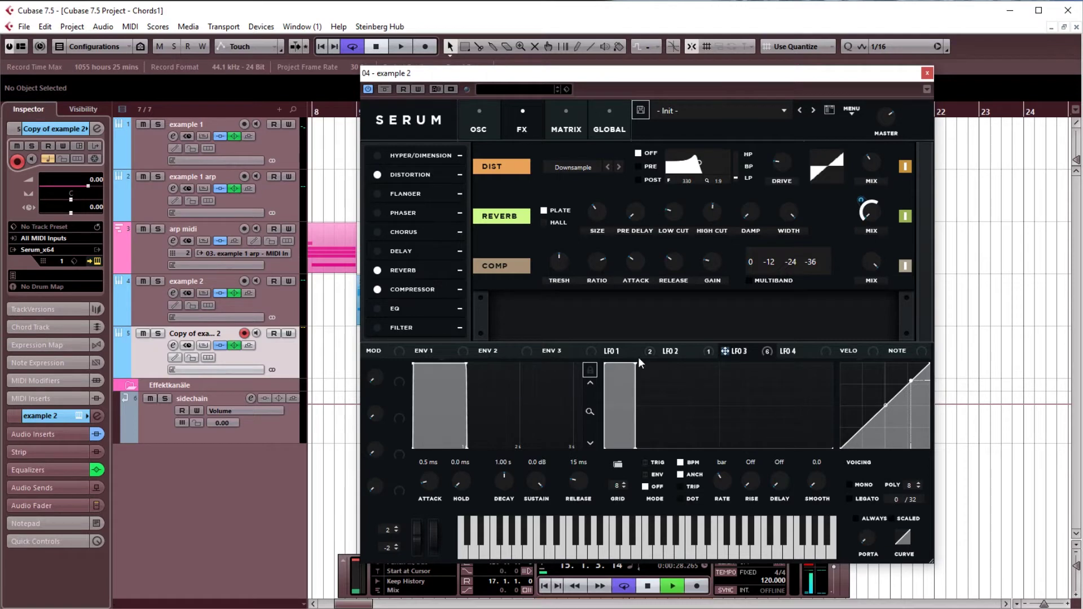
{"action": "key", "text": "space"}
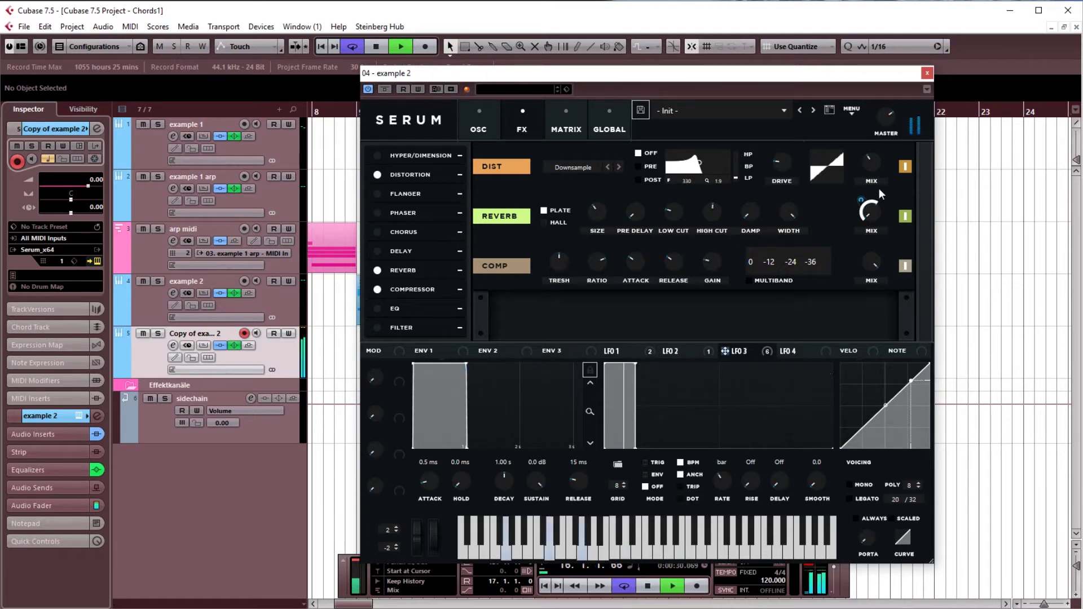
{"action": "key", "text": "space"}
{"action": "left_click", "coordinate": [672, 351]}
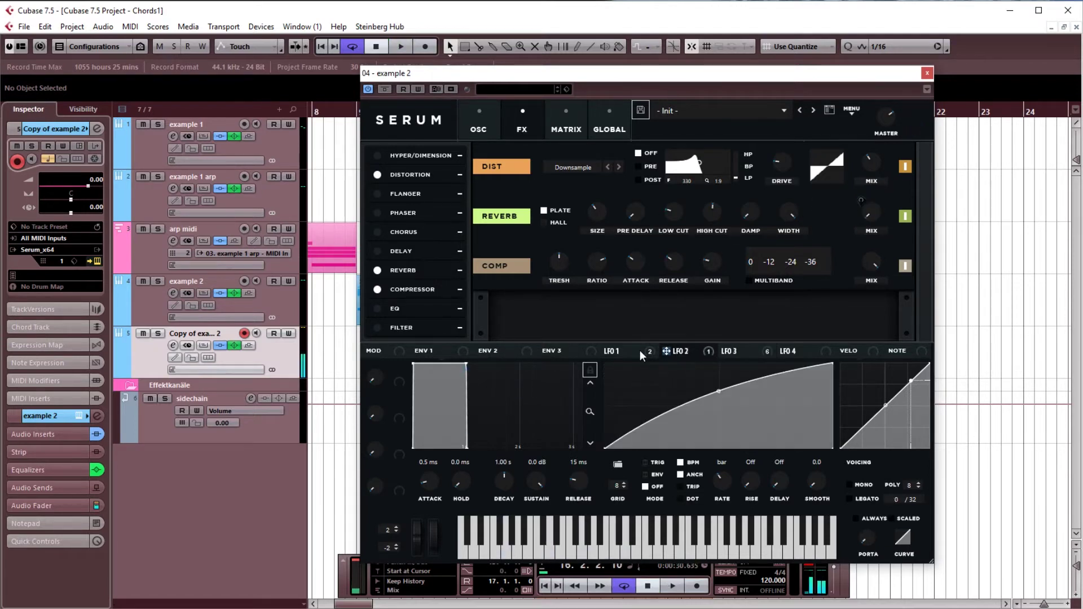
{"action": "left_click", "coordinate": [638, 352]}
Step: Reshape LFO 2 into a descending concave curve from full level to zero while auditioning the loop
{"action": "left_click", "coordinate": [492, 125]}
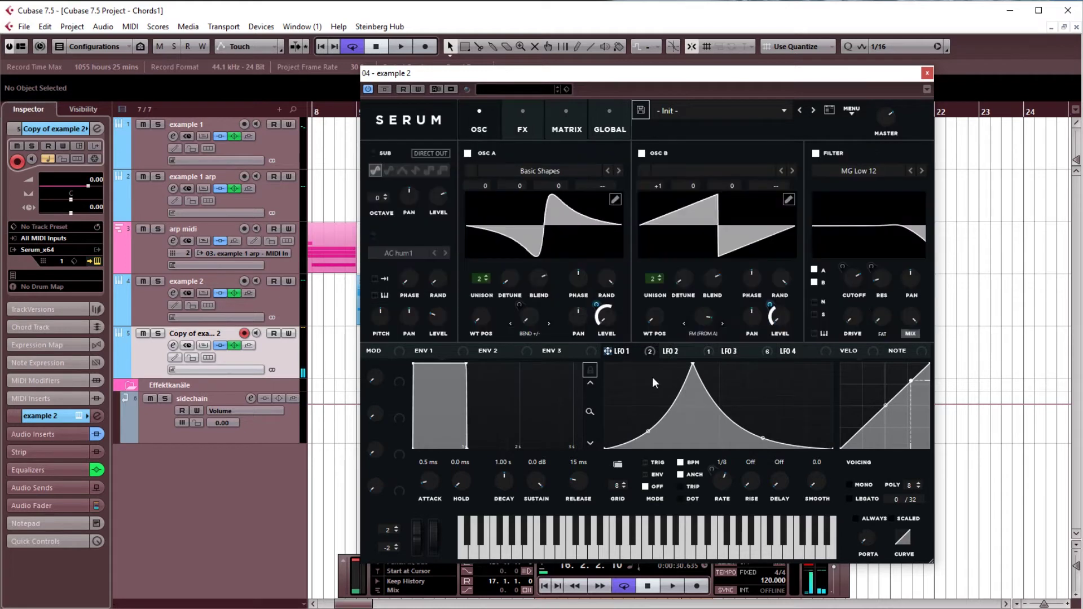
{"action": "left_click", "coordinate": [680, 351]}
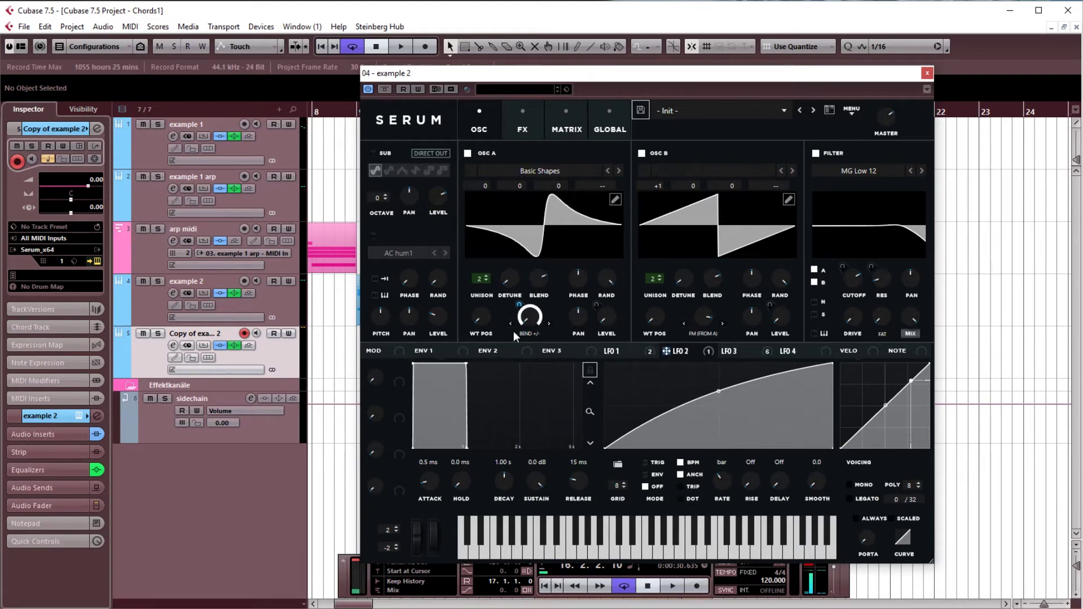
{"action": "key", "text": "space"}
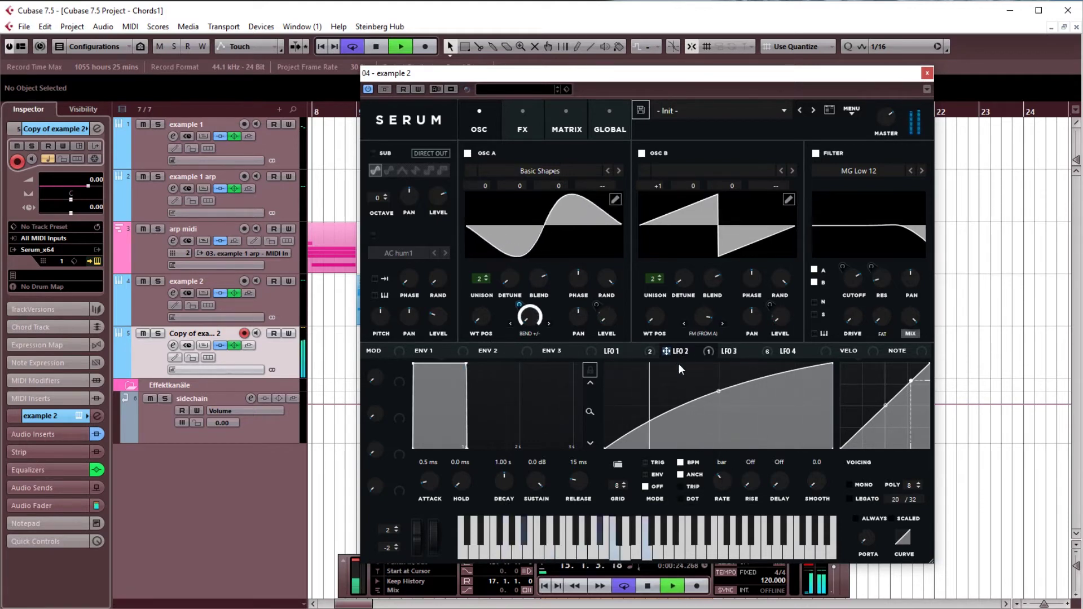
{"action": "left_click_drag", "start_coordinate": [833, 364], "coordinate": [604, 364]}
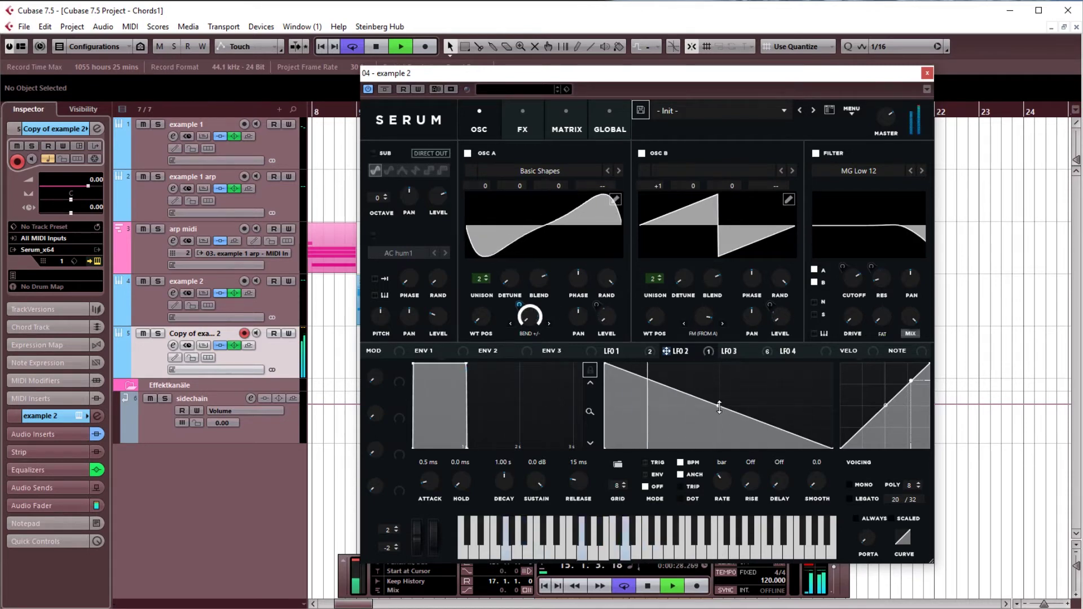
{"action": "mouse_move", "coordinate": [719, 407]}
{"action": "left_mouse_down"}
{"action": "mouse_move", "coordinate": [723, 427]}
{"action": "mouse_move", "coordinate": [735, 388]}
{"action": "mouse_move", "coordinate": [737, 415]}
{"action": "left_mouse_up"}
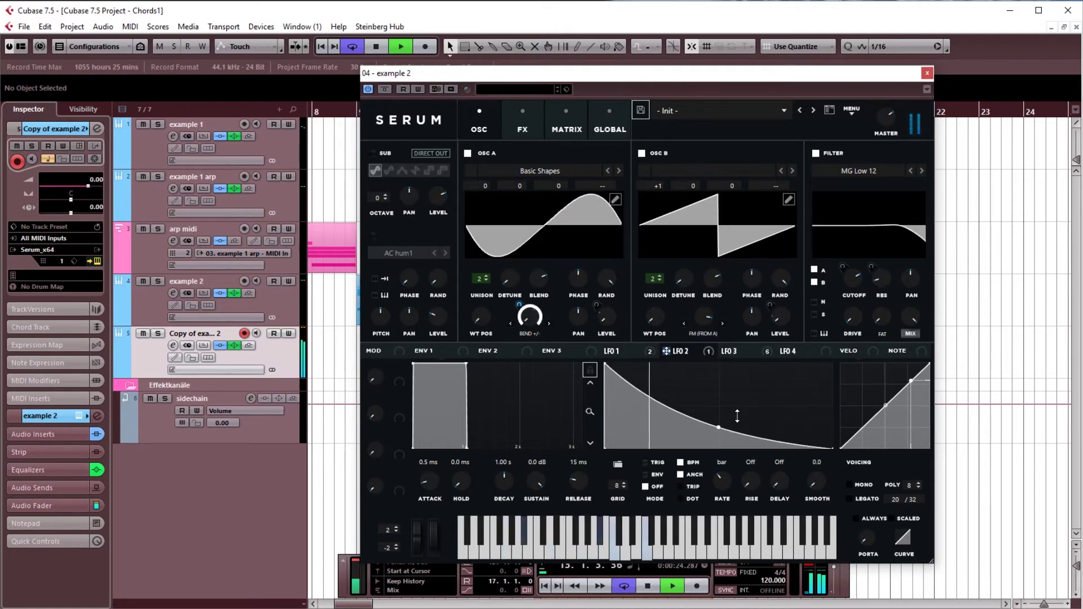
{"action": "key", "text": "space"}
Step: Assign LFO 2 to oscillator B's FM warp with an amount of -35 and audition the loop
{"action": "left_click", "coordinate": [631, 351]}
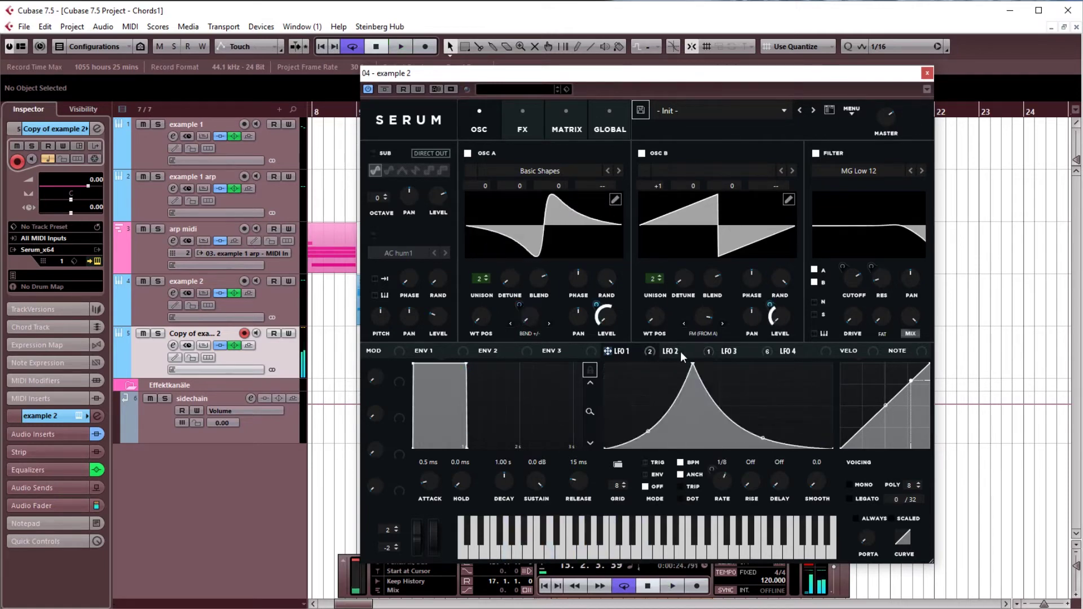
{"action": "left_click_drag", "start_coordinate": [681, 355], "coordinate": [698, 339]}
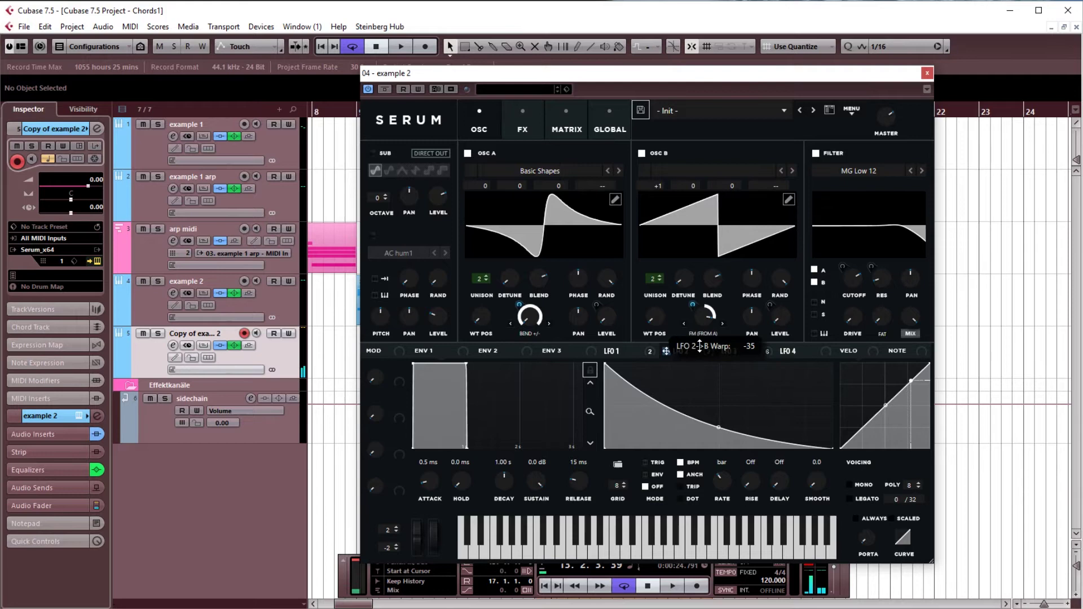
{"action": "key", "text": "space"}
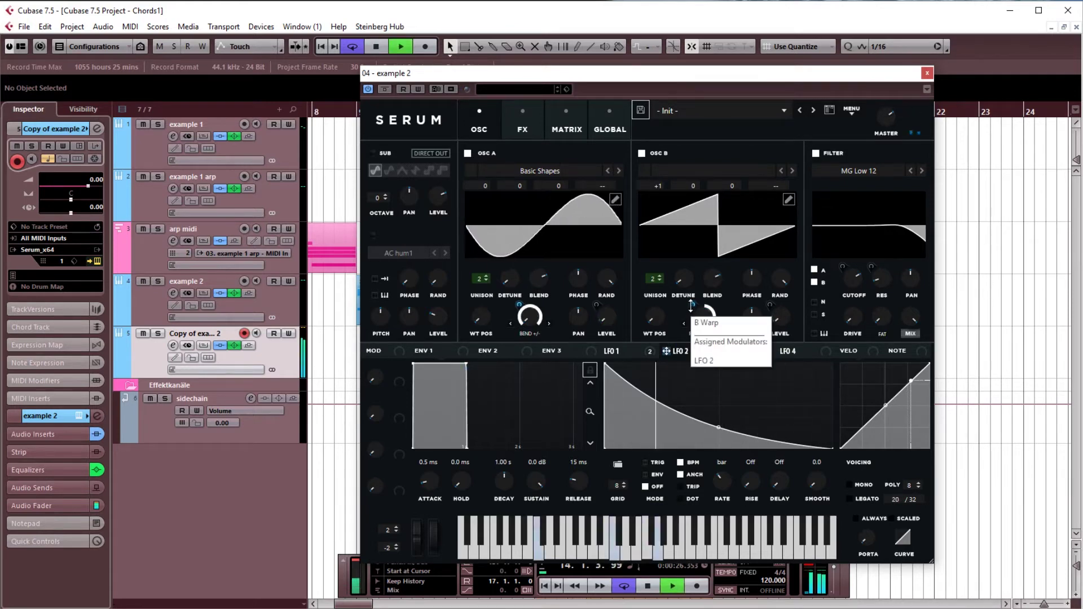
{"action": "key", "text": "space"}
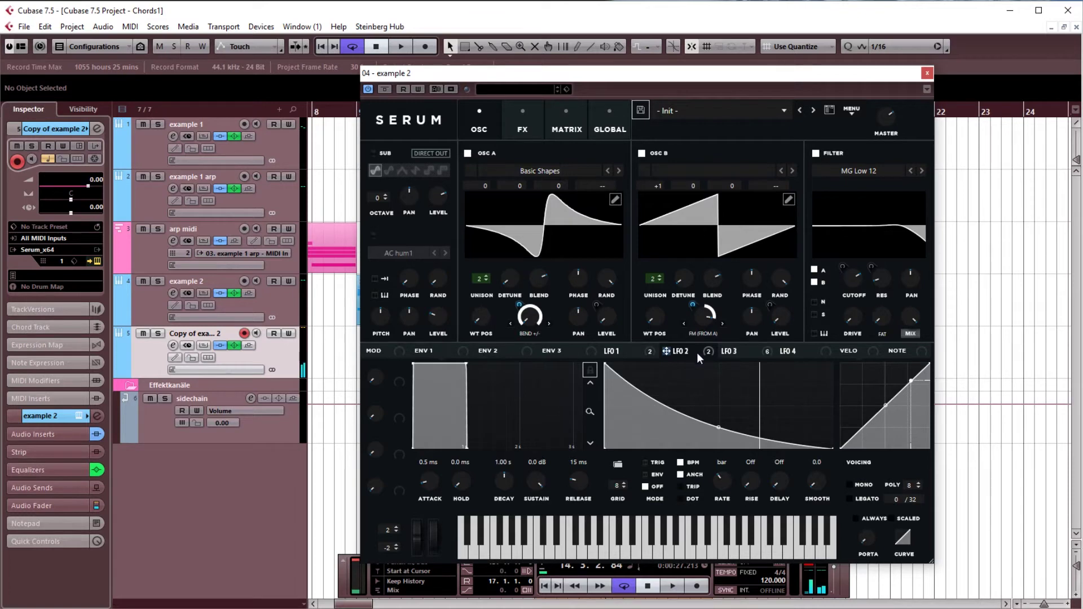
Step: Modulate fine tuning with LFO 2 by 52 on oscillator B and 33 on oscillator A, and set LFO 1's oscillator B level amount to 46
{"action": "left_click_drag", "start_coordinate": [745, 186], "coordinate": [743, 224]}
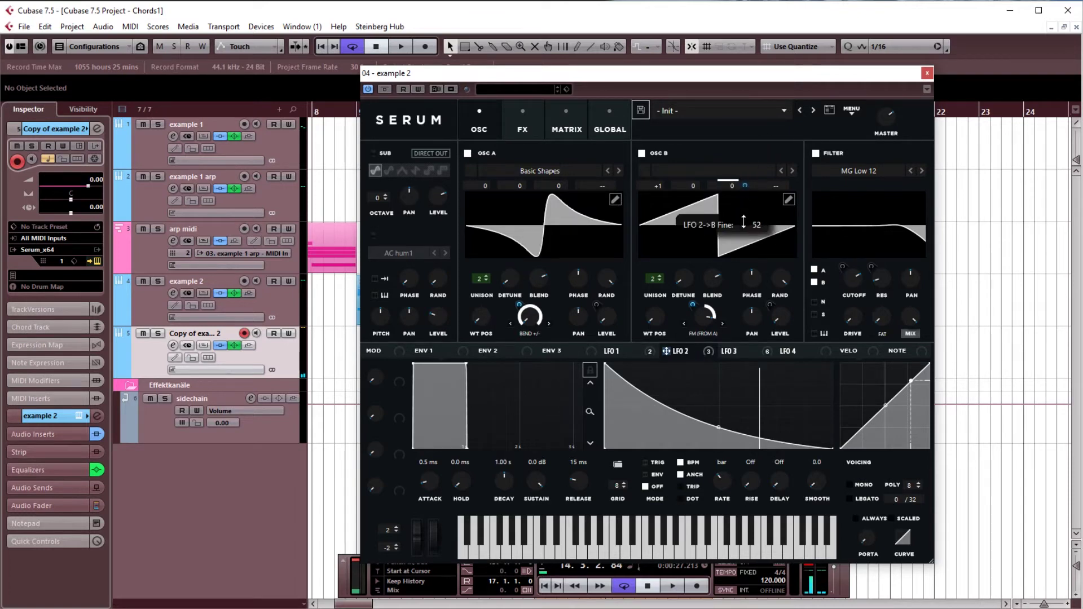
{"action": "key", "text": "space"}
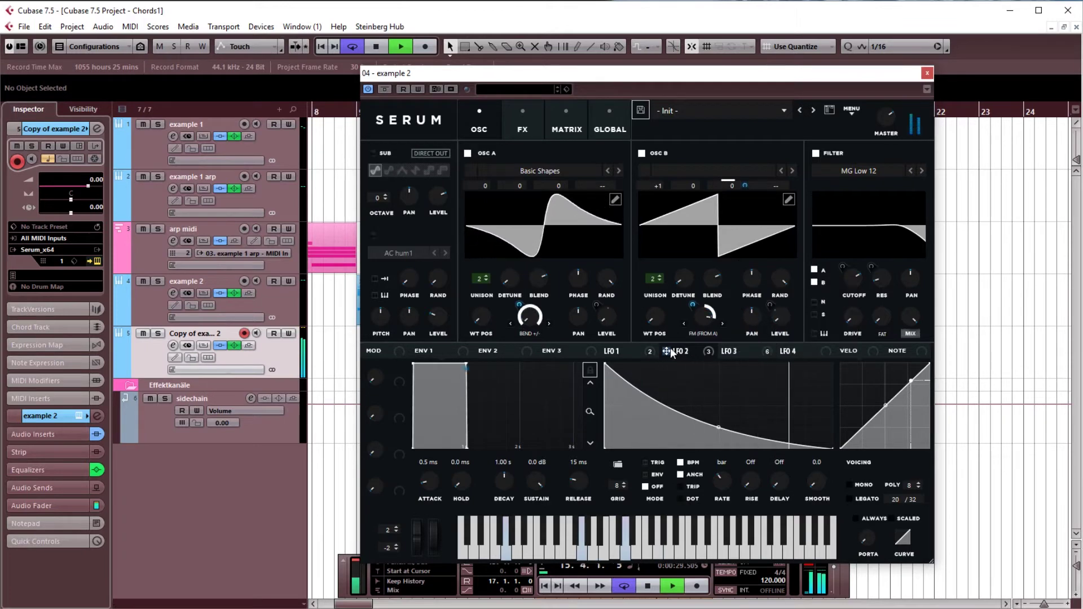
{"action": "left_click_drag", "start_coordinate": [610, 351], "coordinate": [776, 292]}
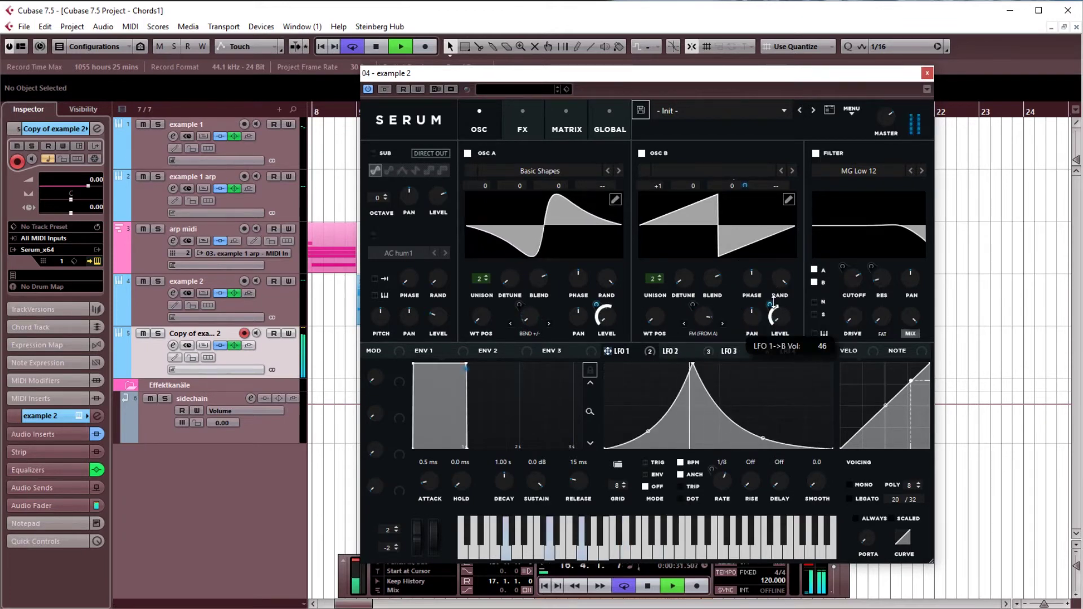
{"action": "left_click", "coordinate": [694, 351]}
{"action": "left_click_drag", "start_coordinate": [692, 350], "coordinate": [561, 216]}
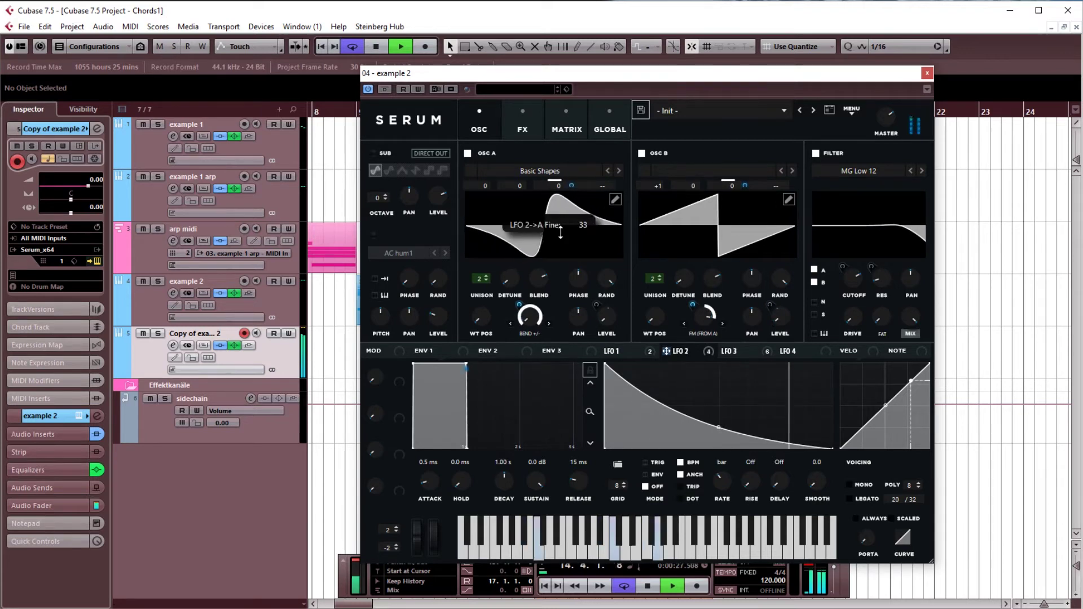
Step: Enable the Hyper/Dimension effect, place it after Distortion in the chain and set the Hyper mix to 14%
{"action": "left_click", "coordinate": [543, 131]}
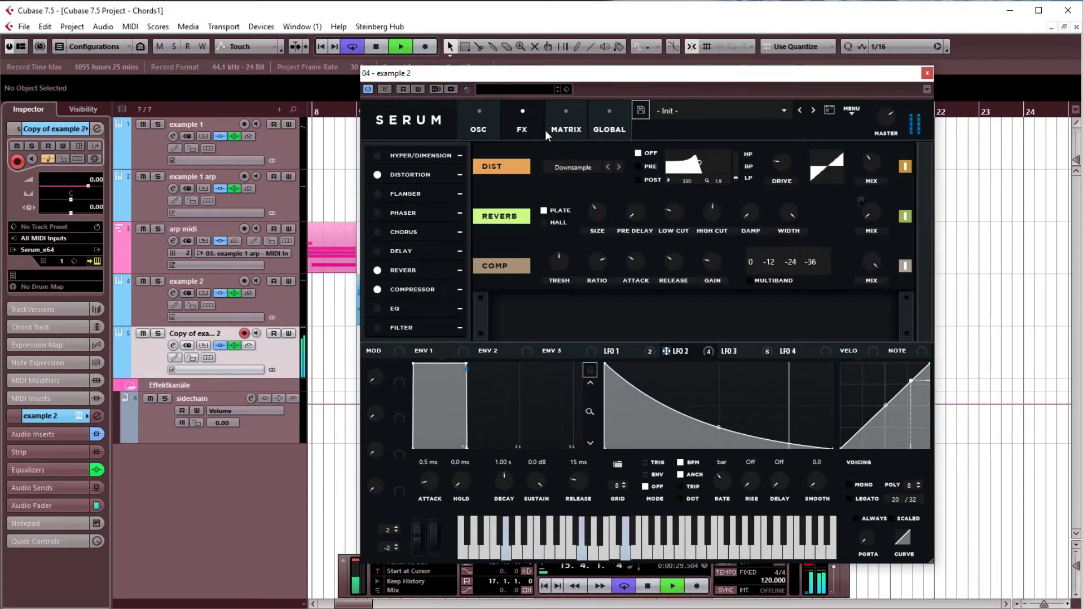
{"action": "left_click", "coordinate": [378, 157]}
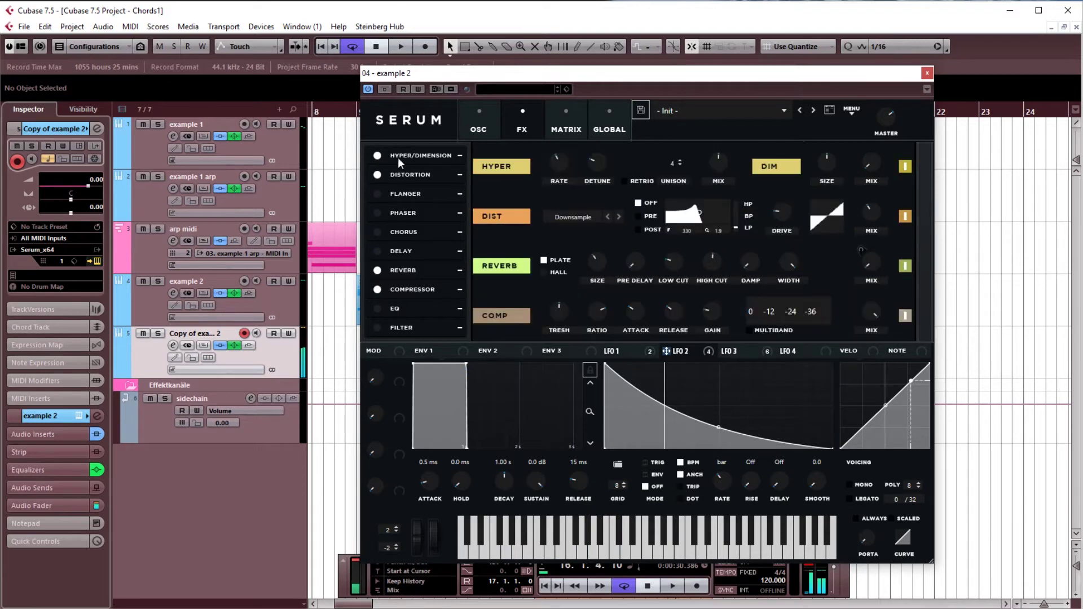
{"action": "left_click_drag", "start_coordinate": [398, 157], "coordinate": [427, 182]}
{"action": "left_click_drag", "start_coordinate": [720, 220], "coordinate": [721, 215]}
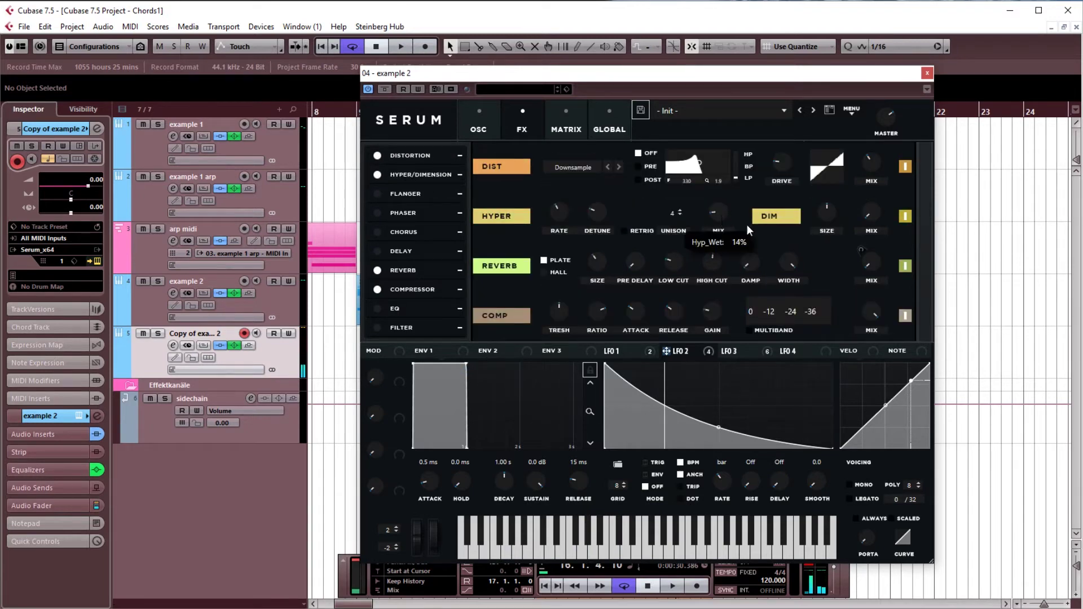
Step: Set the Dimension size to 24% and raise the Dimension mix while the loop plays
{"action": "left_click_drag", "start_coordinate": [827, 219], "coordinate": [876, 177]}
{"action": "key", "text": "space"}
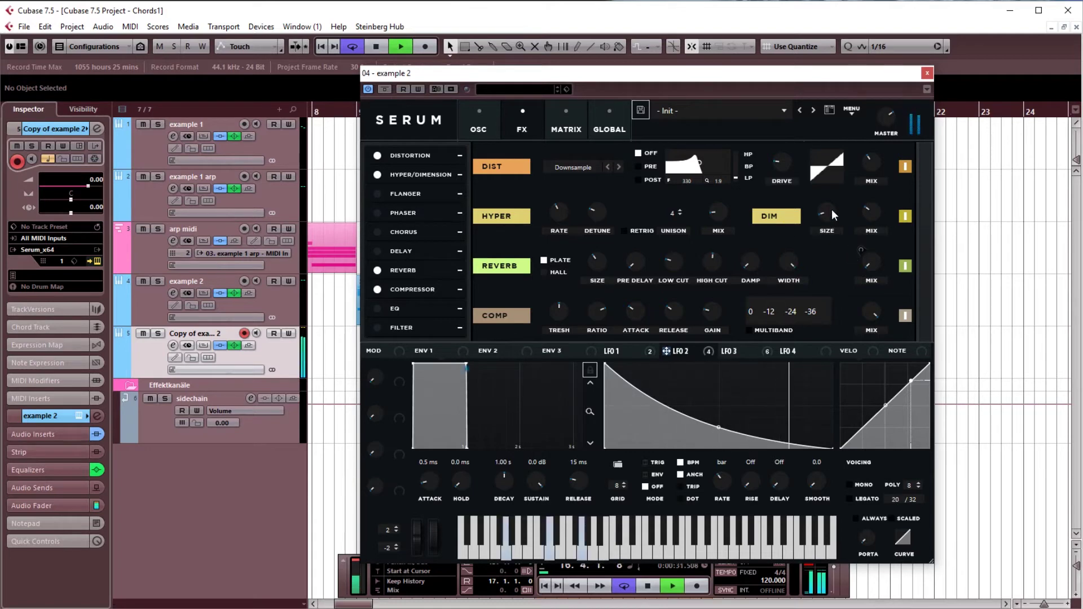
{"action": "mouse_move", "coordinate": [871, 212]}
{"action": "left_click_drag", "start_coordinate": [870, 214], "coordinate": [878, 197]}
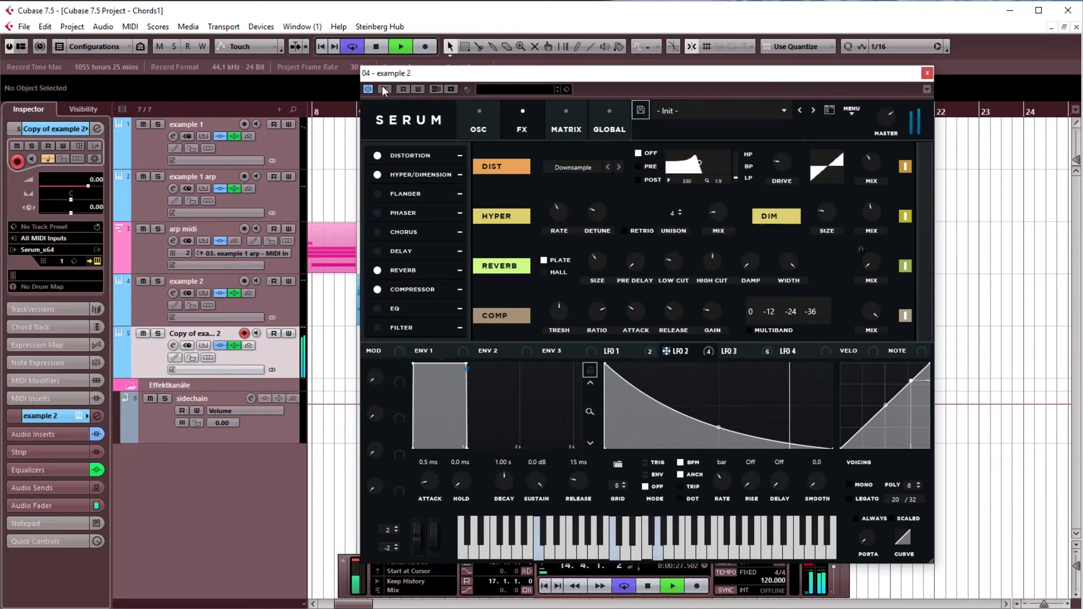
{"action": "mouse_move", "coordinate": [833, 211]}
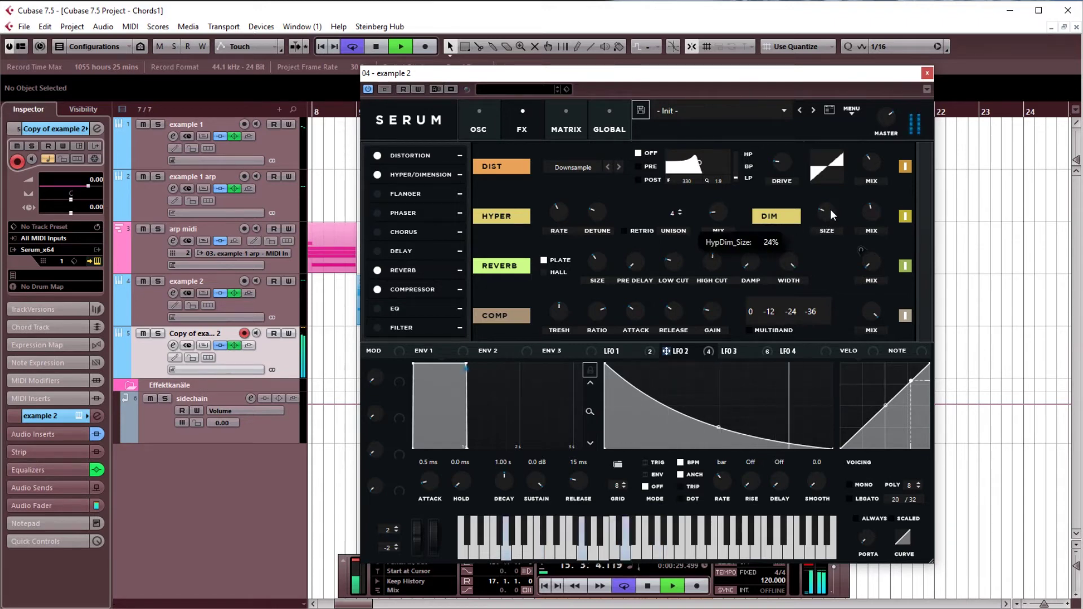
Step: Stop playback and reshape LFO 4 into a rising exponential curve with a rate of 2 bar
{"action": "left_click", "coordinate": [483, 121]}
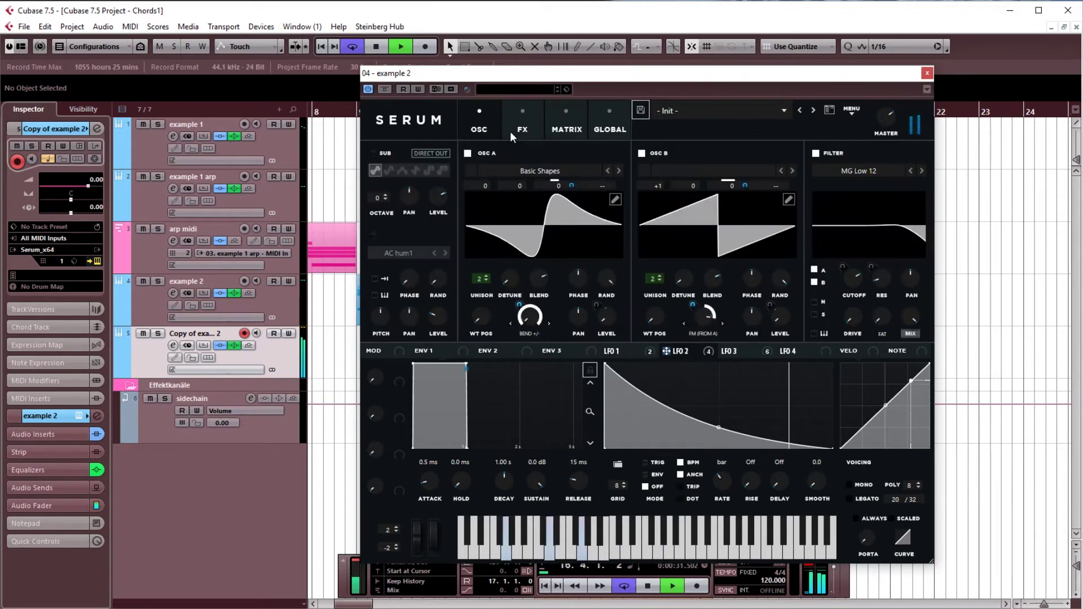
{"action": "key", "text": "space"}
{"action": "left_click", "coordinate": [659, 353]}
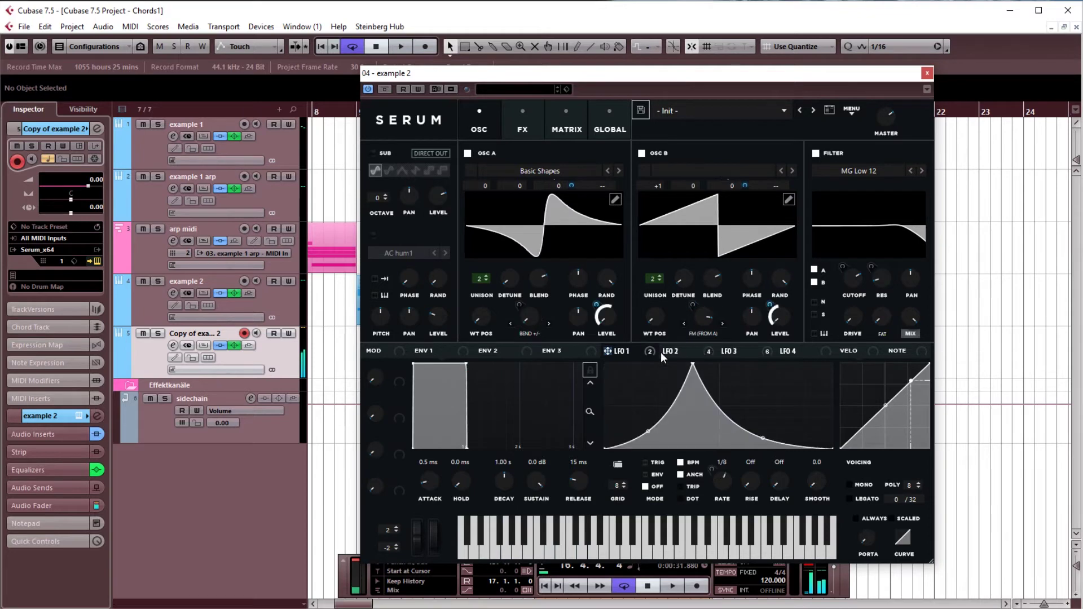
{"action": "left_click", "coordinate": [681, 355]}
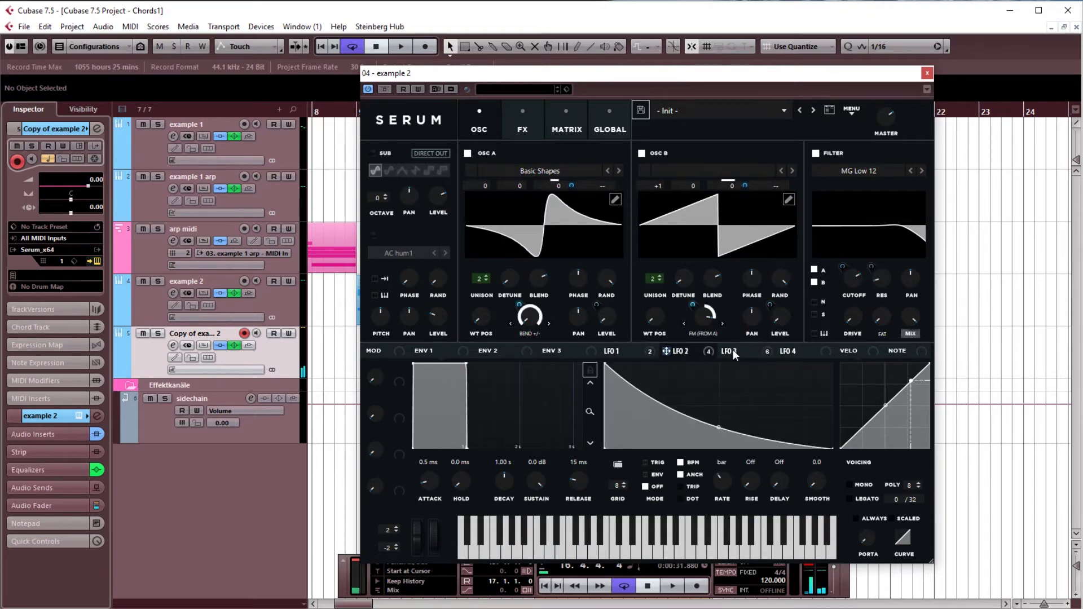
{"action": "left_click", "coordinate": [795, 351]}
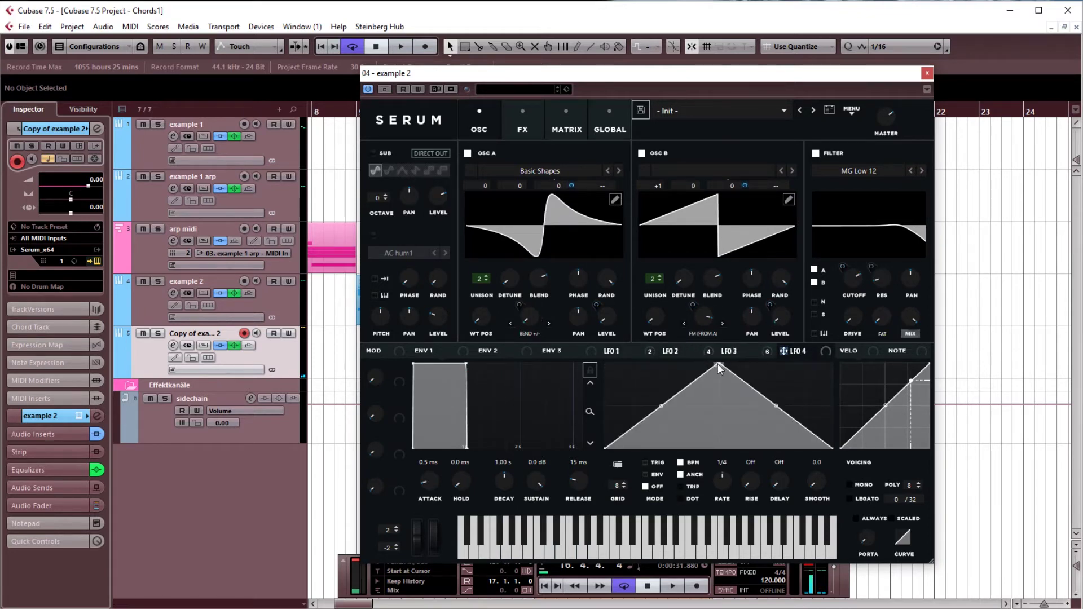
{"action": "left_click_drag", "start_coordinate": [718, 366], "coordinate": [729, 476]}
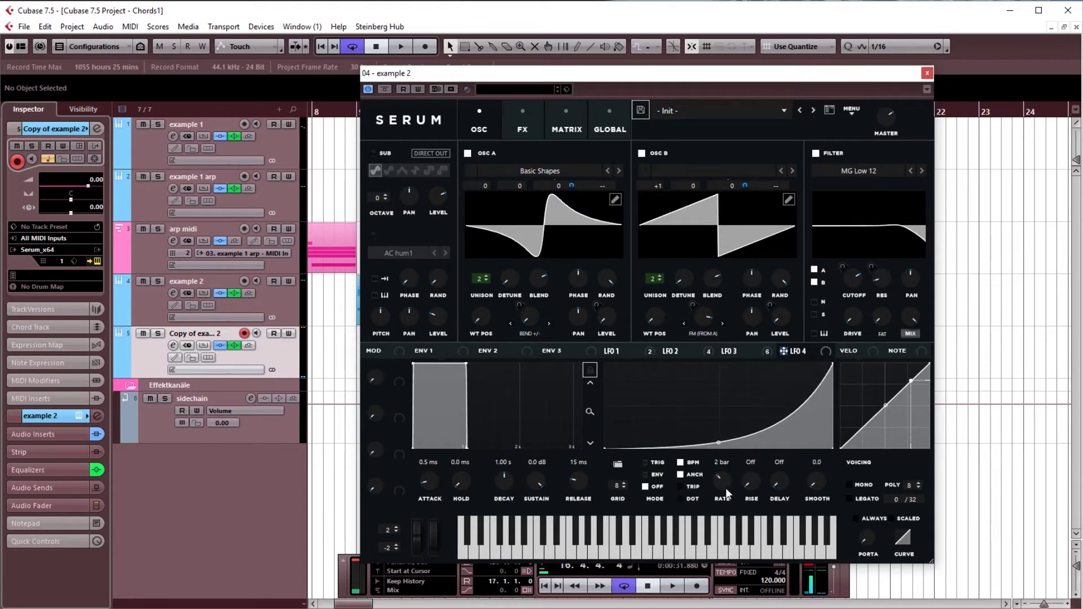
Step: Assign LFO 4 to the filter cutoff with an amount of 10, to oscillator B's level at 26 and to oscillator A's level
{"action": "left_click_drag", "start_coordinate": [854, 281], "coordinate": [854, 280]}
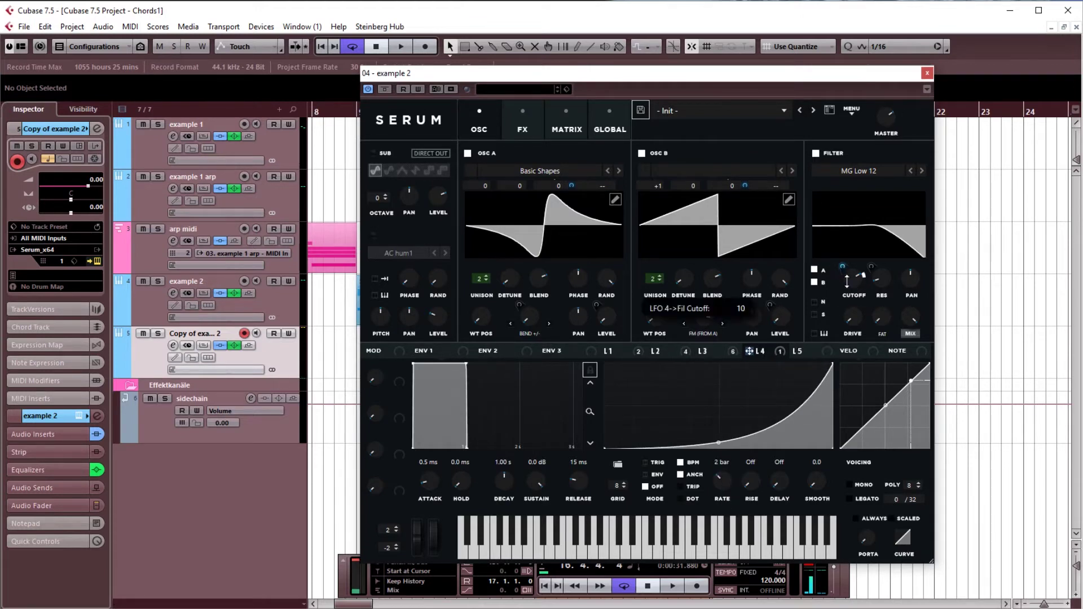
{"action": "left_click_drag", "start_coordinate": [773, 312], "coordinate": [773, 315]}
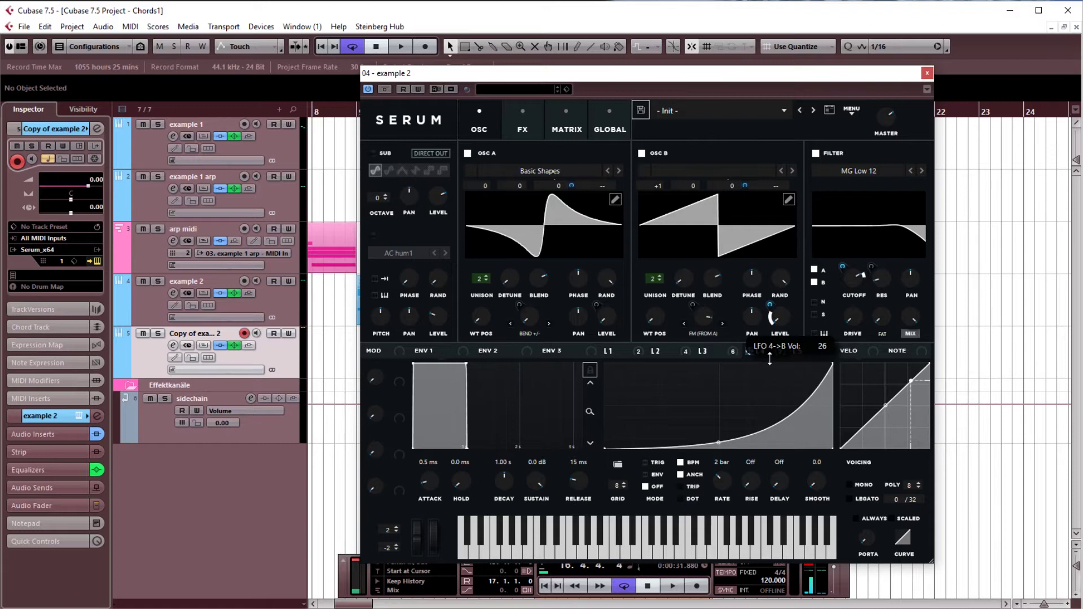
{"action": "left_click_drag", "start_coordinate": [750, 351], "coordinate": [598, 349]}
Step: Lower the end point of LFO 4's curve during playback, close the Serum window and stop the loop
{"action": "key", "text": "space"}
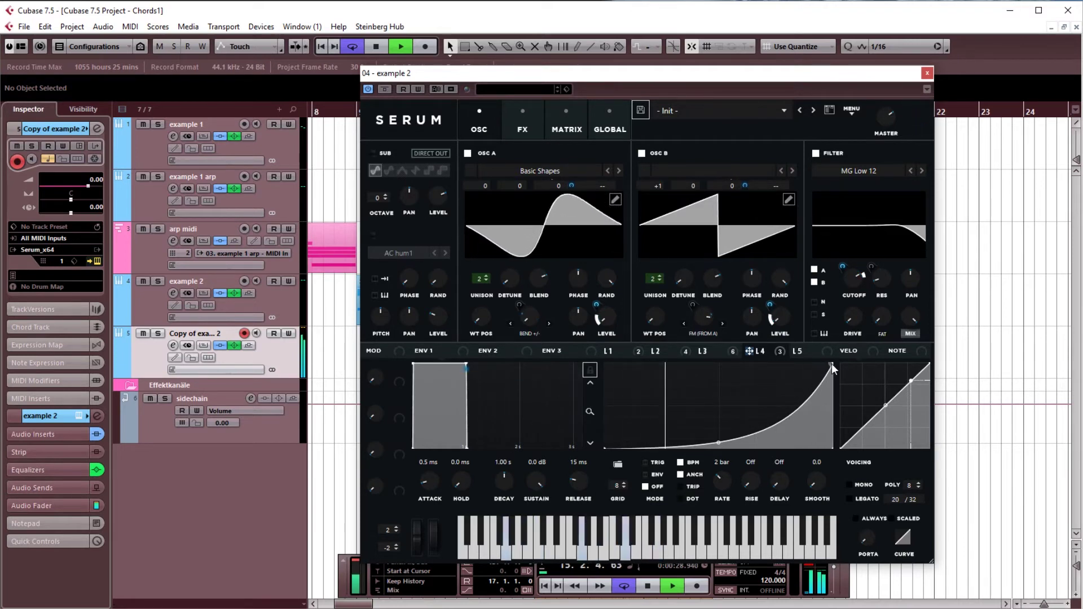
{"action": "left_click_drag", "start_coordinate": [833, 364], "coordinate": [869, 389]}
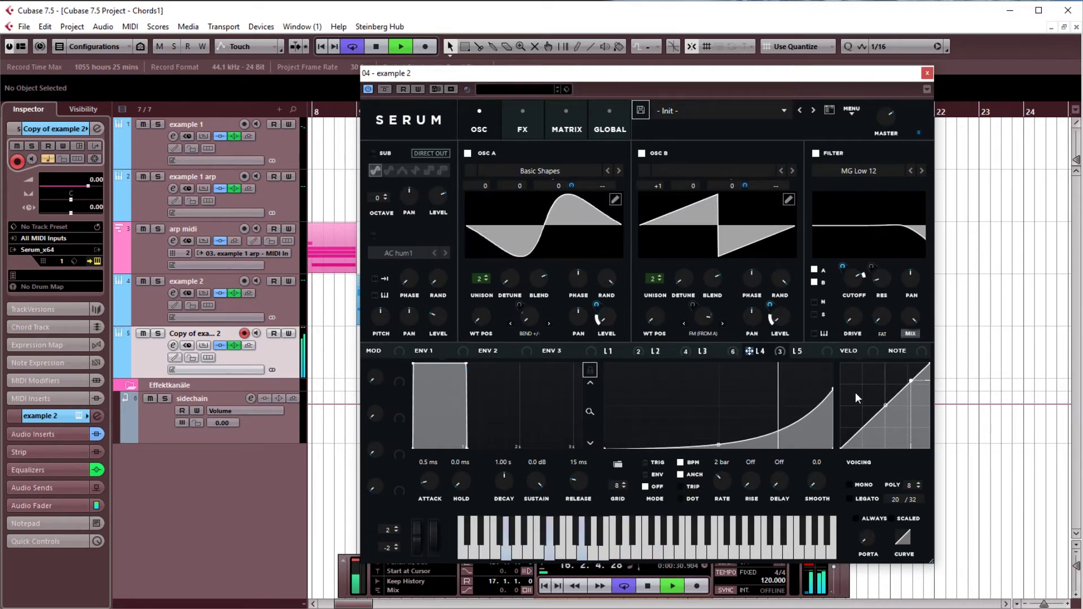
{"action": "left_click", "coordinate": [926, 74]}
{"action": "key", "text": "space"}
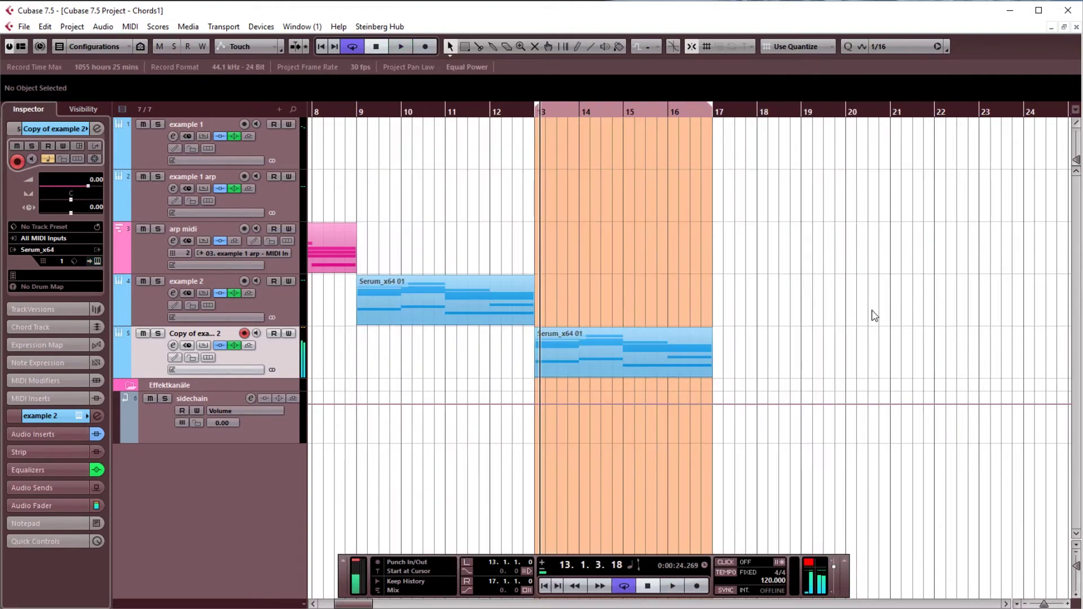
Step: Save the project as Chords1-2.cpr in the Tutorials folder, overwriting the existing file
{"action": "key", "text": "ctrl+shift+s"}
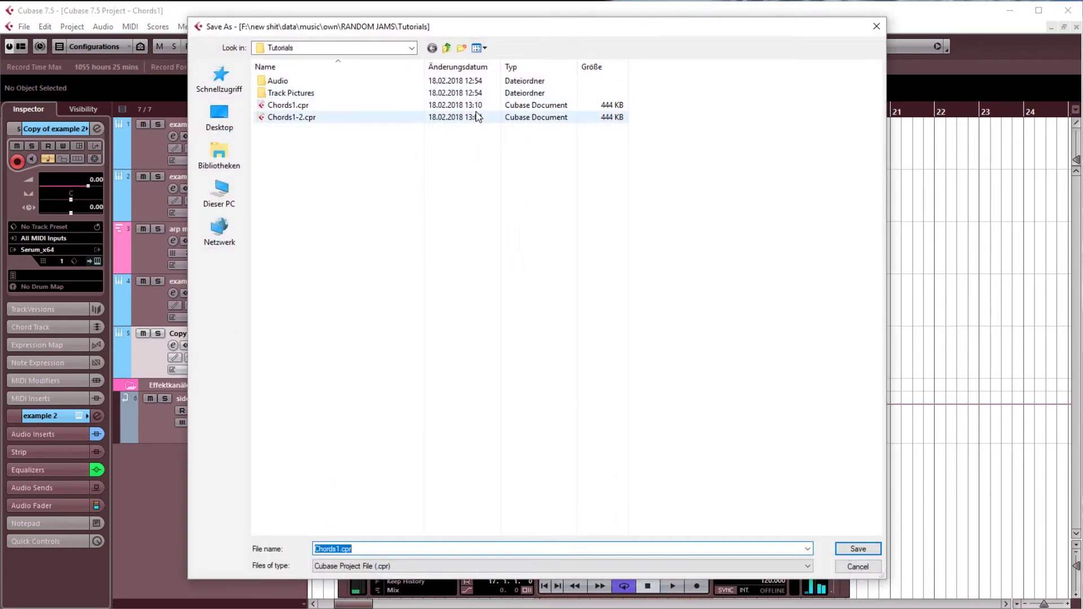
{"action": "double_click", "coordinate": [474, 116]}
{"action": "left_click", "coordinate": [522, 347]}
Step: Move the playhead to bar 13, the start of the copied example 2 clip
{"action": "scroll", "coordinate": [624, 220], "scroll_direction": "left", "scroll_amount": 3}
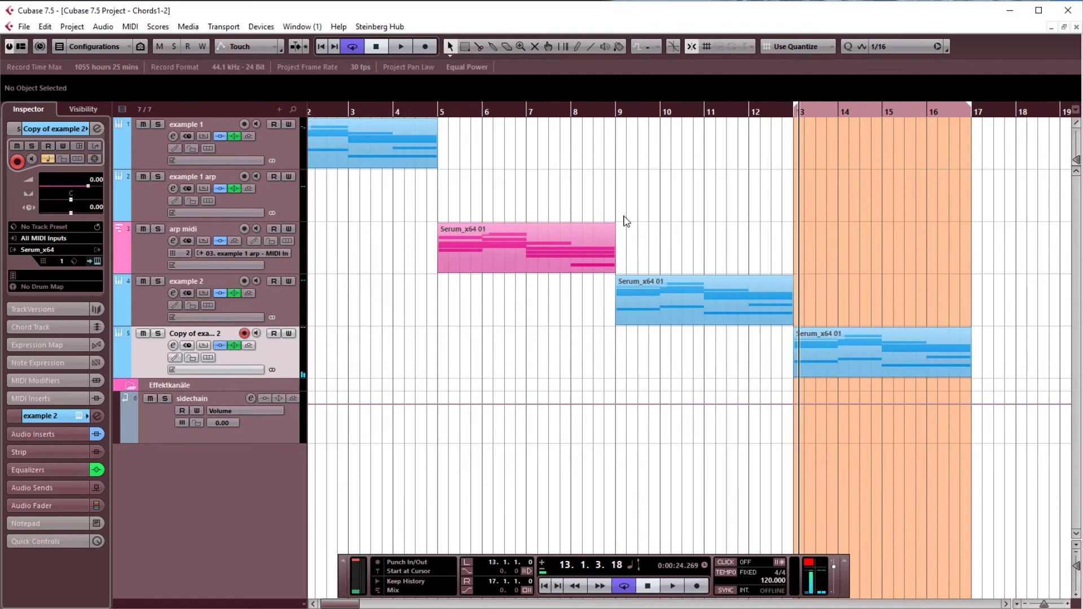
{"action": "scroll", "coordinate": [648, 229], "scroll_direction": "down", "scroll_amount": 2}
{"action": "left_click_drag", "start_coordinate": [698, 220], "coordinate": [730, 206]}
{"action": "scroll", "coordinate": [513, 232], "scroll_direction": "up", "scroll_amount": 1}
{"action": "scroll", "coordinate": [539, 225], "scroll_direction": "down", "scroll_amount": 1}
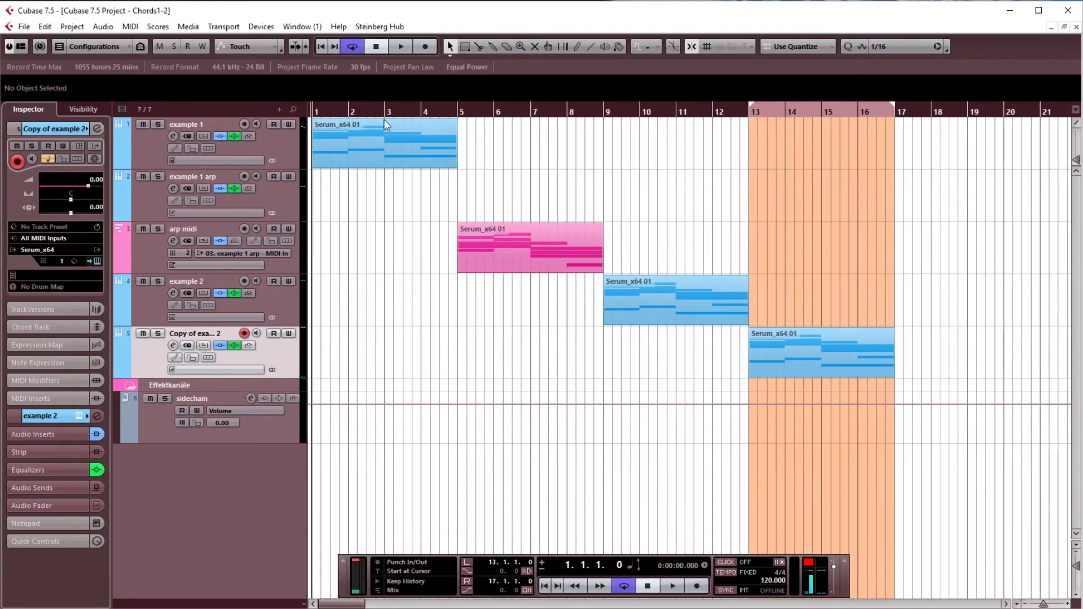
{"action": "scroll", "coordinate": [609, 150], "scroll_direction": "right", "scroll_amount": 3}
{"action": "left_click", "coordinate": [637, 113]}
{"action": "left_click_drag", "start_coordinate": [700, 206], "coordinate": [554, 211]}
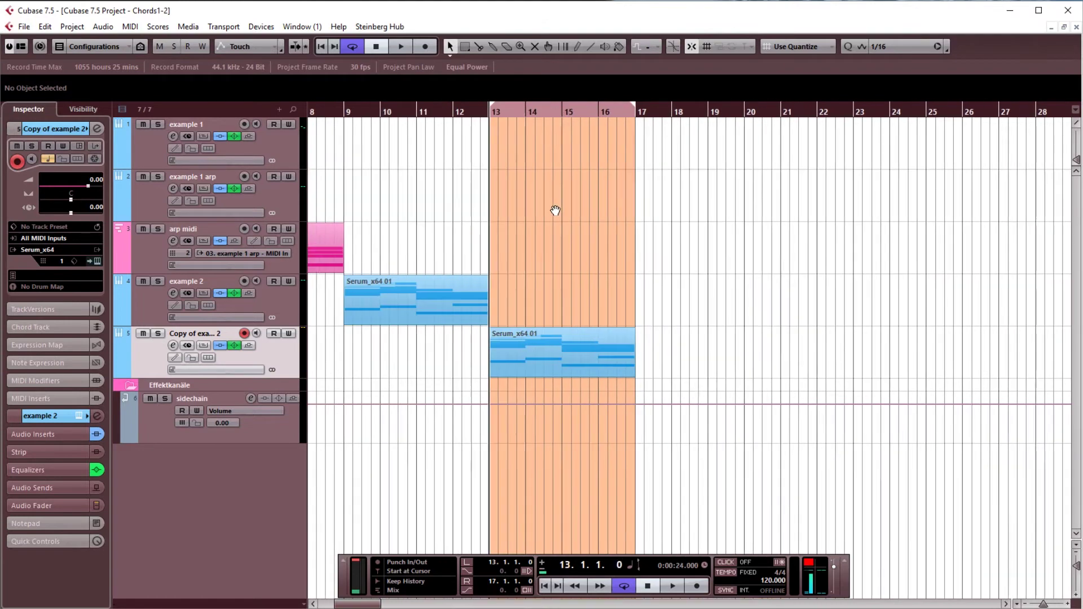
Step: Open Serum for the copied example 2 track and review the oscillator settings and the curves of LFOs 1 to 4
{"action": "scroll", "coordinate": [545, 220], "scroll_direction": "up", "scroll_amount": 1}
{"action": "left_click_drag", "start_coordinate": [454, 240], "coordinate": [683, 251]}
{"action": "left_click", "coordinate": [96, 262]}
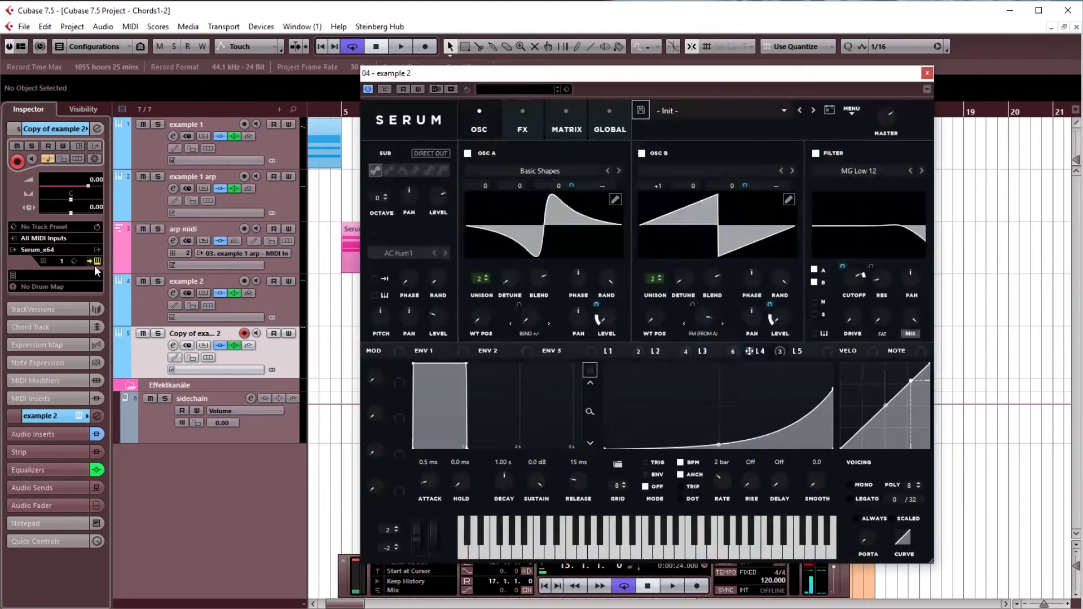
{"action": "left_click", "coordinate": [541, 168]}
{"action": "left_click", "coordinate": [543, 170]}
{"action": "left_click", "coordinate": [629, 349]}
{"action": "left_click", "coordinate": [669, 351]}
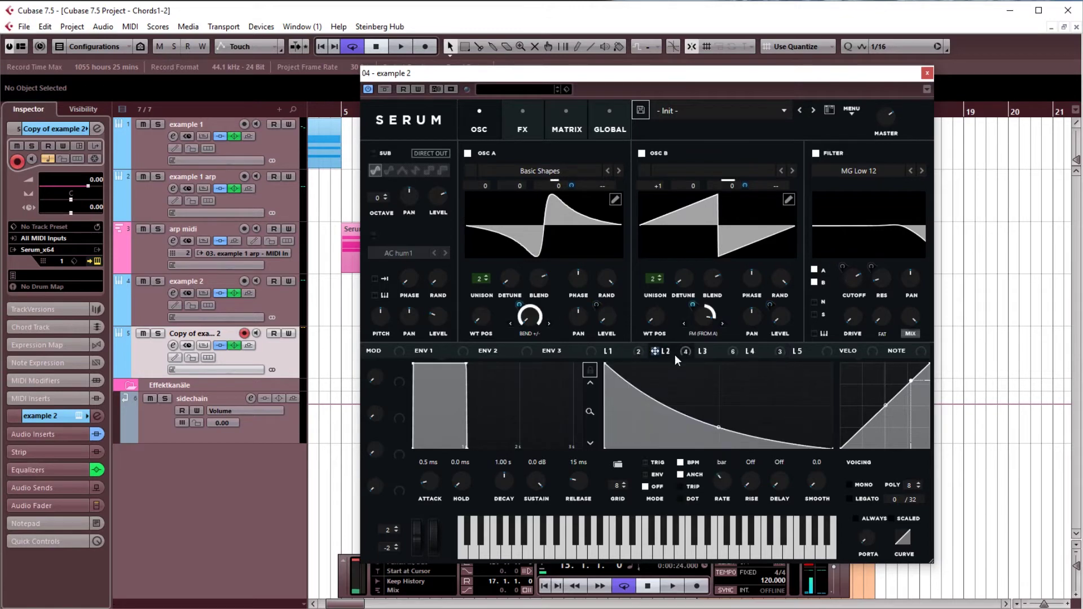
{"action": "left_click", "coordinate": [708, 352]}
{"action": "left_click", "coordinate": [756, 353]}
{"action": "left_click", "coordinate": [636, 348]}
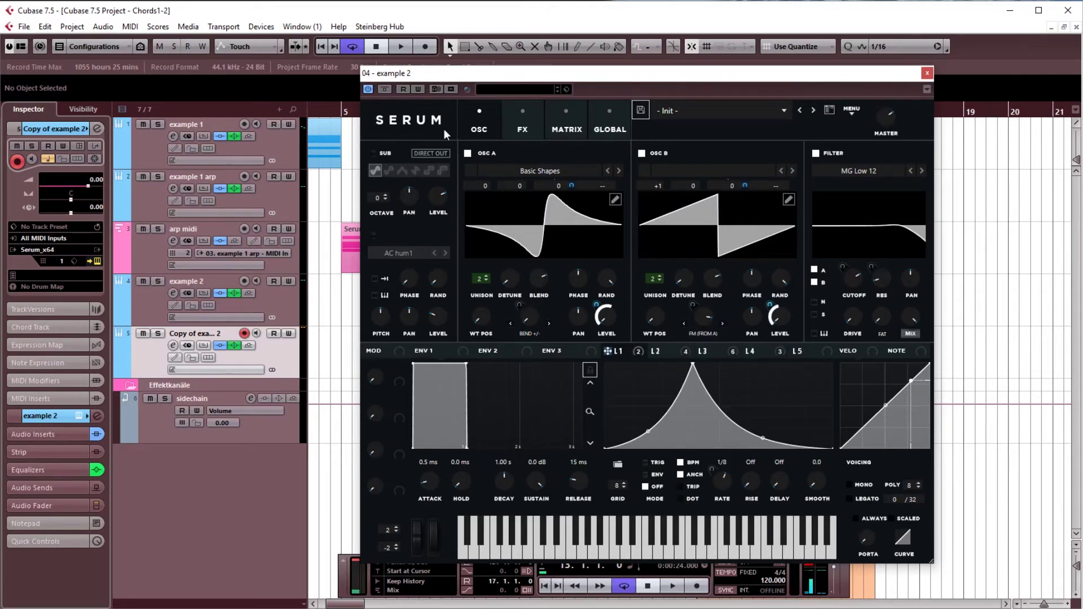
Step: Check Serum's effects page, return to the oscillator page and close the Serum window
{"action": "left_click", "coordinate": [512, 124]}
{"action": "left_click", "coordinate": [489, 118]}
{"action": "left_click", "coordinate": [927, 72]}
Step: Open the copied example 2 track's channel settings and inspect the Vibrato and RoomWorks insert settings
{"action": "scroll", "coordinate": [529, 201], "scroll_direction": "right", "scroll_amount": 3}
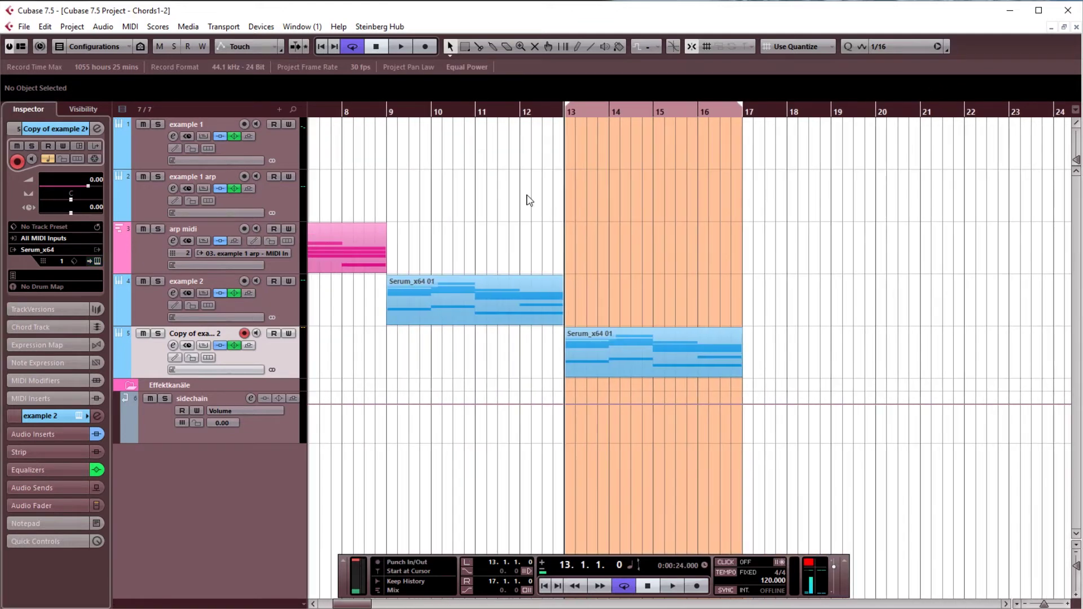
{"action": "left_click", "coordinate": [96, 129]}
{"action": "left_click", "coordinate": [421, 314]}
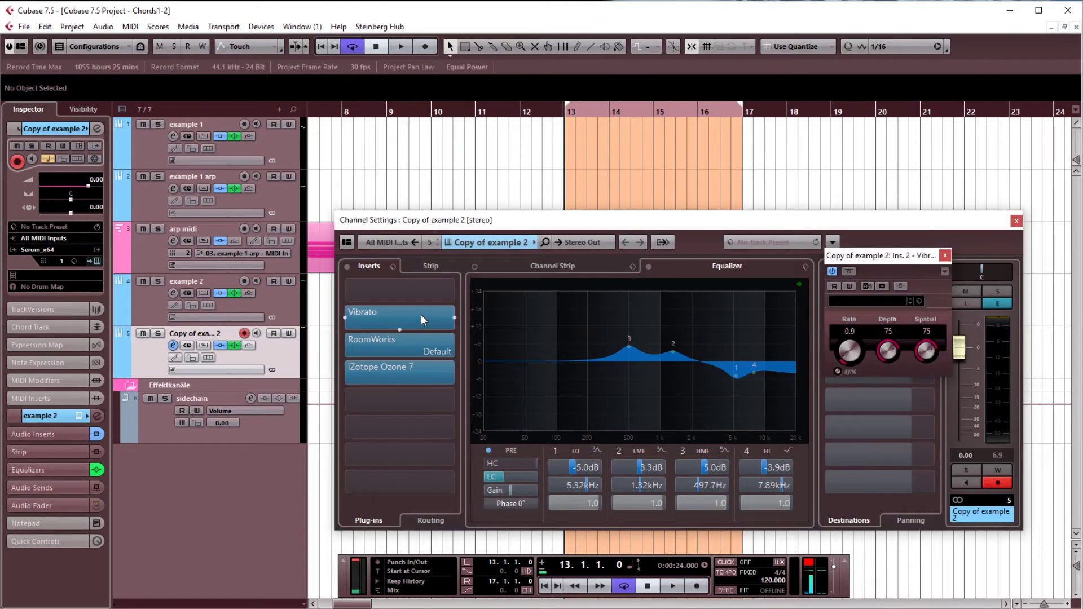
{"action": "left_click", "coordinate": [418, 313]}
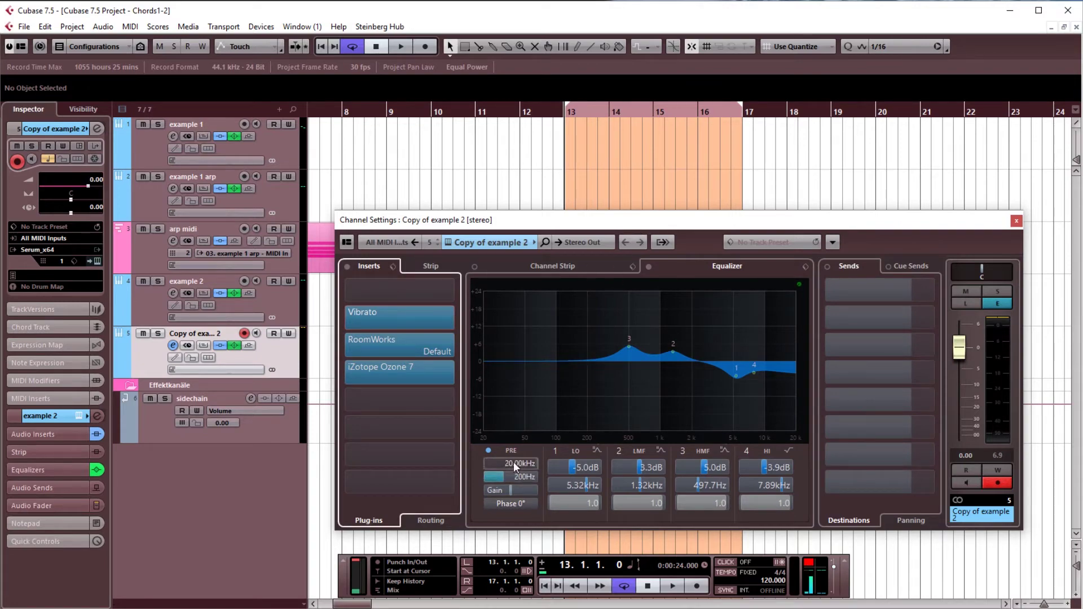
{"action": "left_click", "coordinate": [420, 348]}
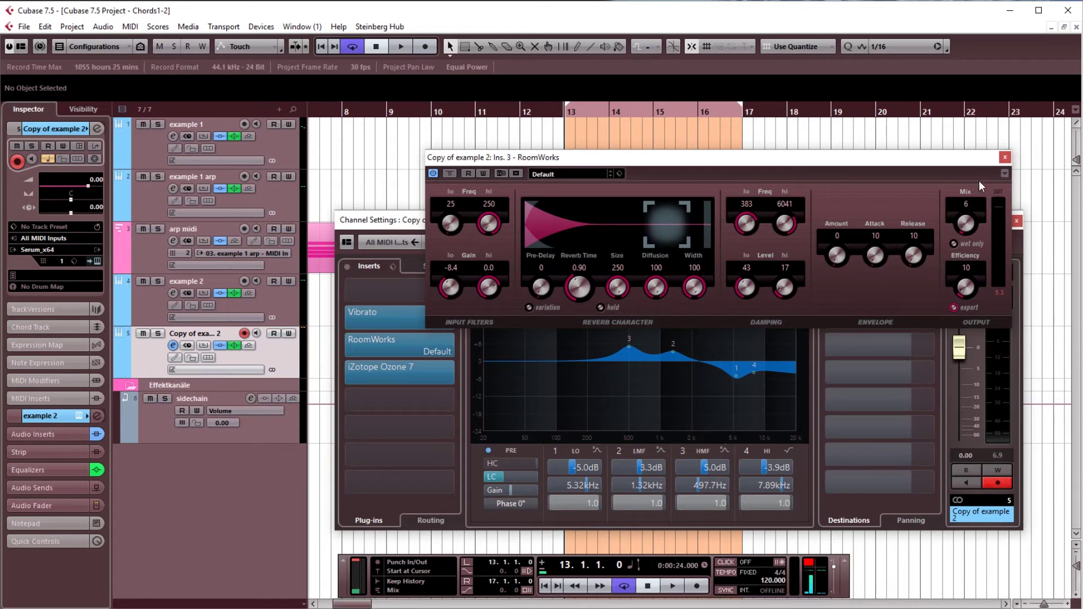
{"action": "left_click", "coordinate": [1005, 158]}
Step: Compare the loop with the RoomWorks insert bypassed and active, and stop playback
{"action": "key", "text": "space"}
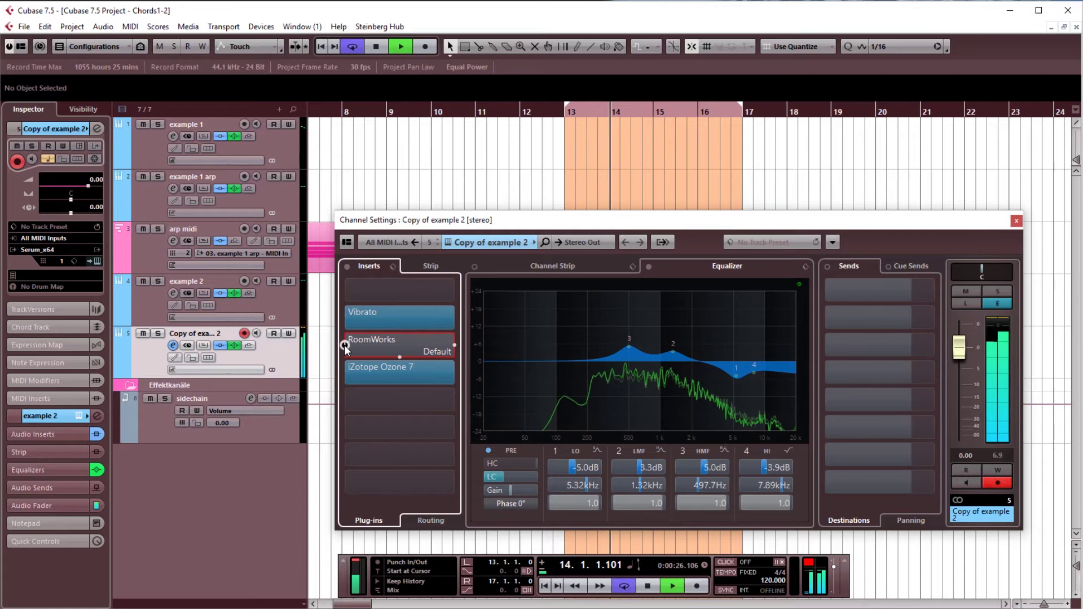
{"action": "left_click", "coordinate": [345, 346]}
{"action": "key", "text": "space"}
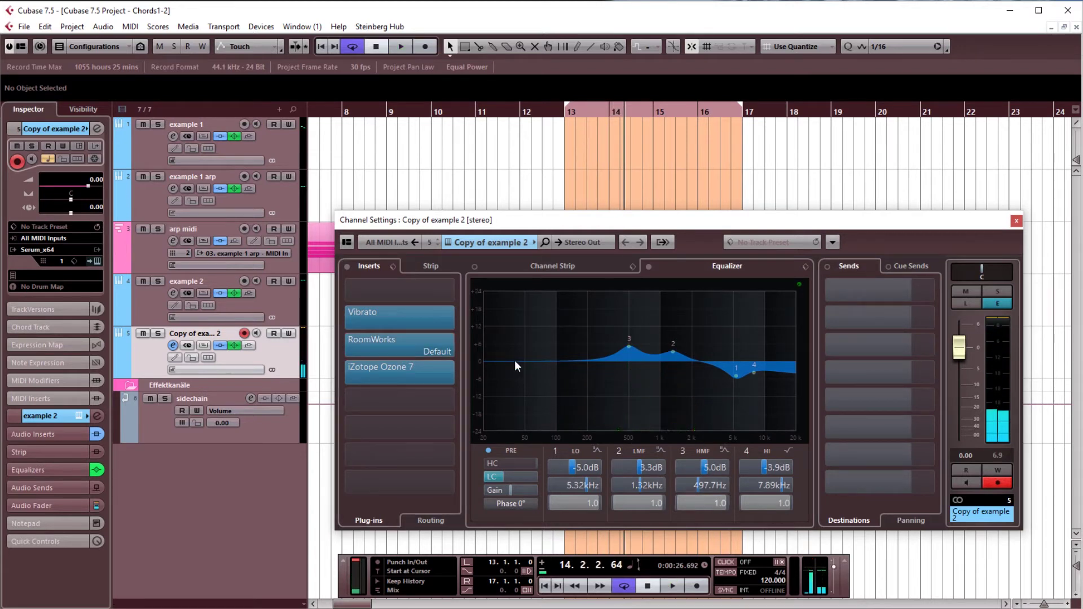
Step: Set the Band 2 width in the iZotope Ozone 7 Imager to -43.0 during playback and close the plug-in and channel windows
{"action": "left_click", "coordinate": [425, 371]}
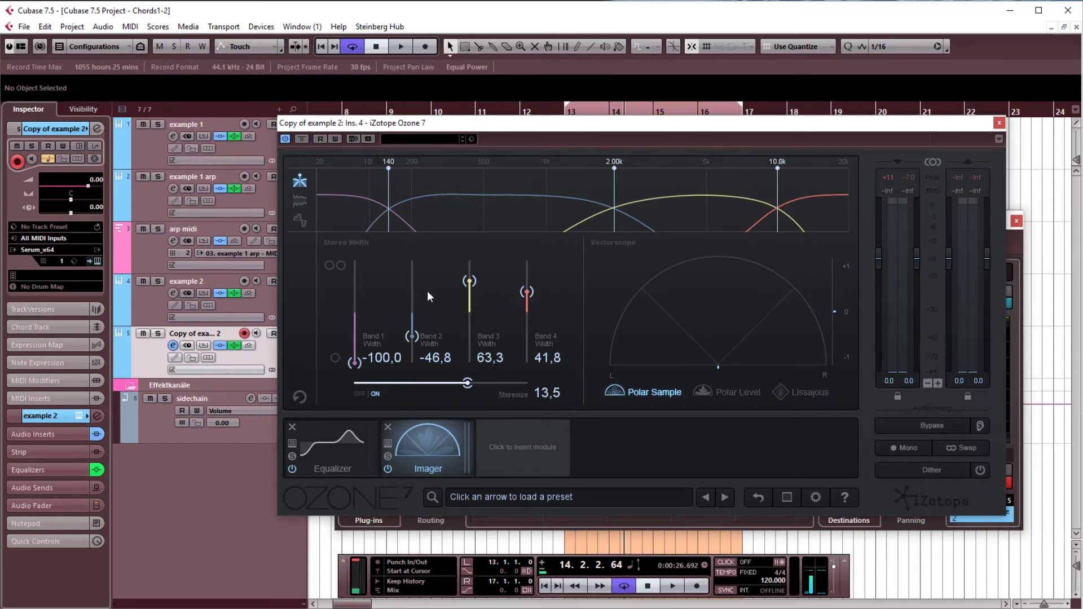
{"action": "key", "text": "space"}
{"action": "left_click_drag", "start_coordinate": [412, 285], "coordinate": [427, 325]}
{"action": "key", "text": "space"}
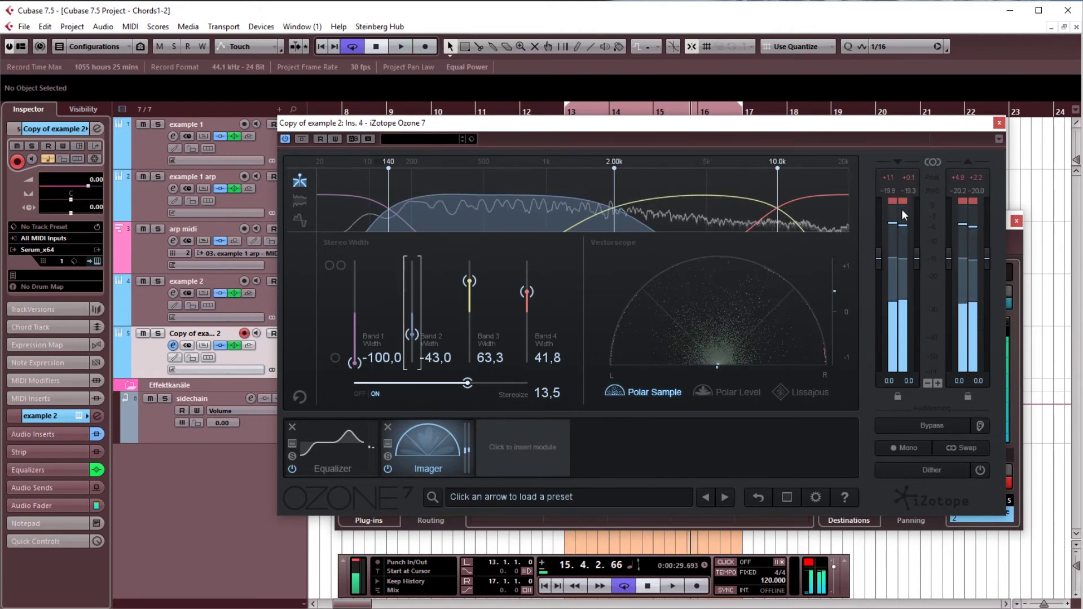
{"action": "left_click", "coordinate": [999, 123]}
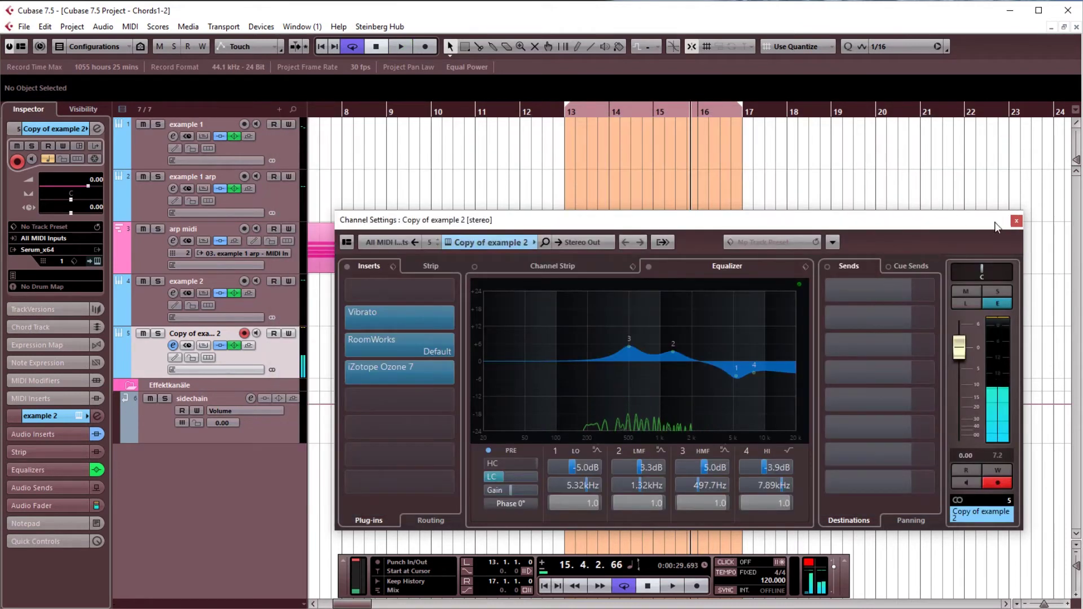
{"action": "left_click", "coordinate": [1017, 221]}
Step: Select the example 1 track, return the playhead to the project start and briefly view the track's channel settings
{"action": "scroll", "coordinate": [559, 274], "scroll_direction": "down", "scroll_amount": 2}
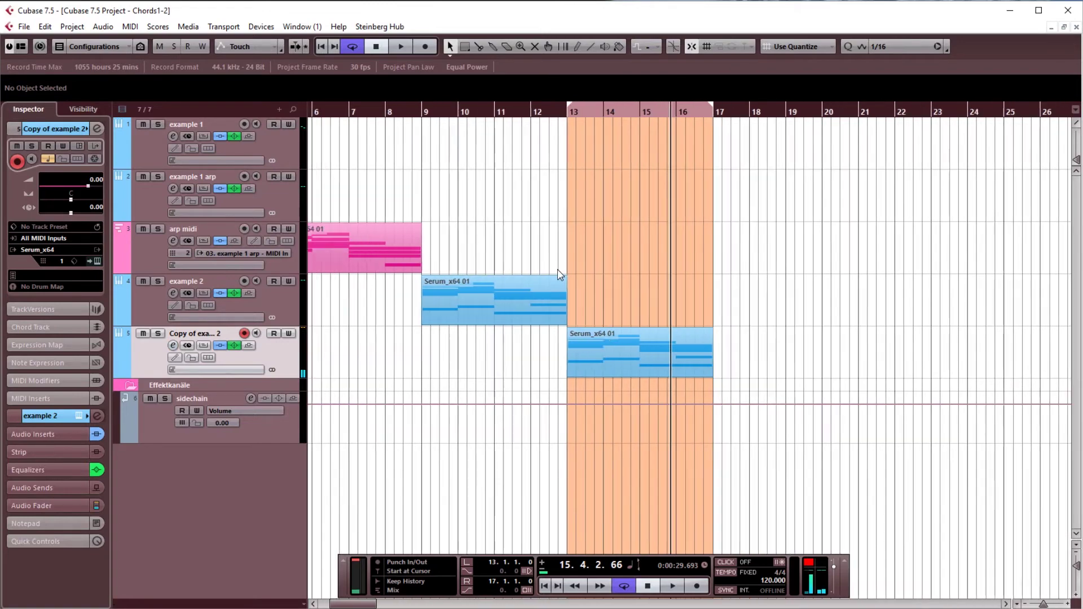
{"action": "left_click_drag", "start_coordinate": [558, 268], "coordinate": [642, 294]}
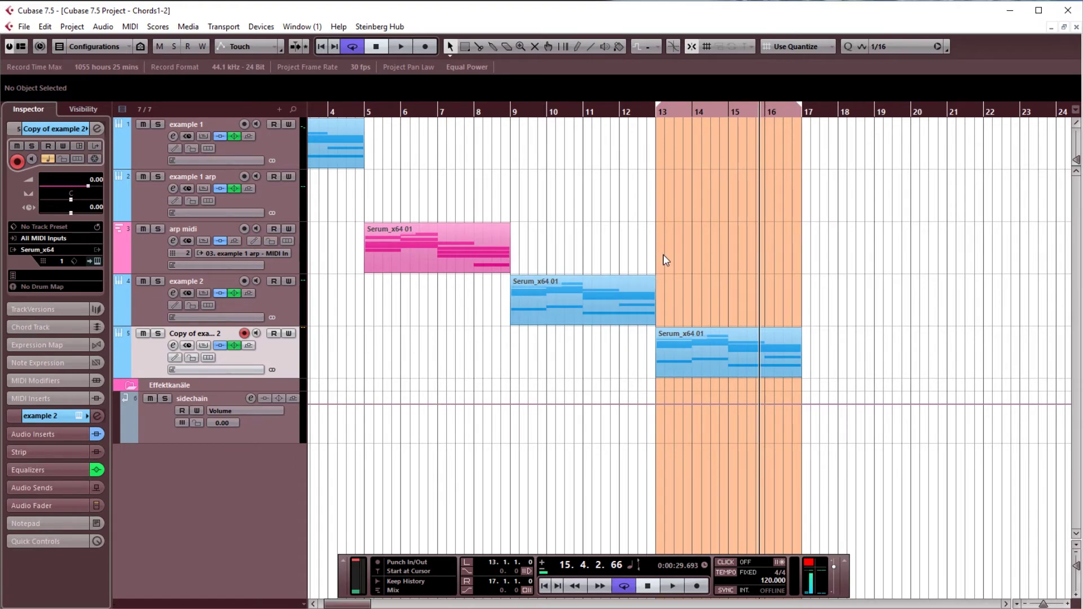
{"action": "scroll", "coordinate": [361, 148], "scroll_direction": "left", "scroll_amount": 3}
{"action": "left_click", "coordinate": [296, 148]}
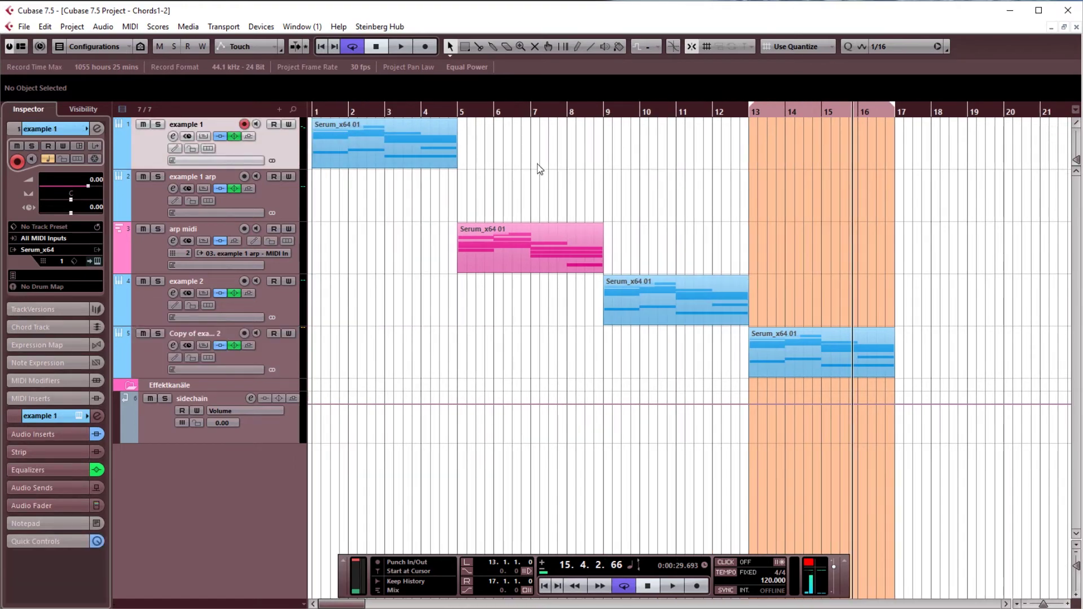
{"action": "scroll", "coordinate": [534, 176], "scroll_direction": "right", "scroll_amount": 2}
{"action": "scroll", "coordinate": [534, 176], "scroll_direction": "left", "scroll_amount": 3}
{"action": "key", "text": "Home"}
{"action": "left_click", "coordinate": [98, 129]}
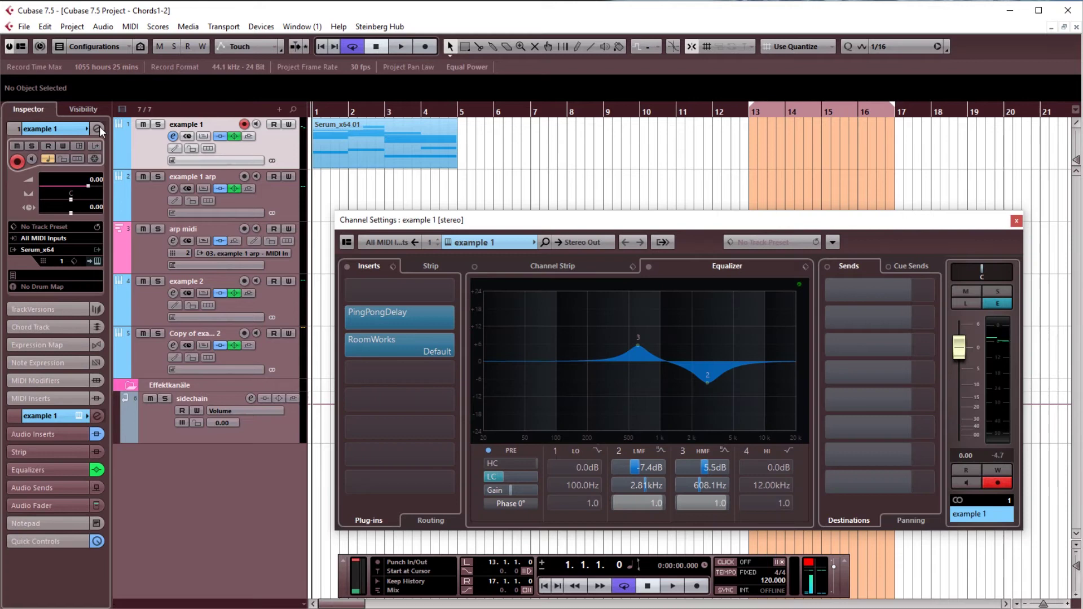
{"action": "left_click", "coordinate": [98, 128]}
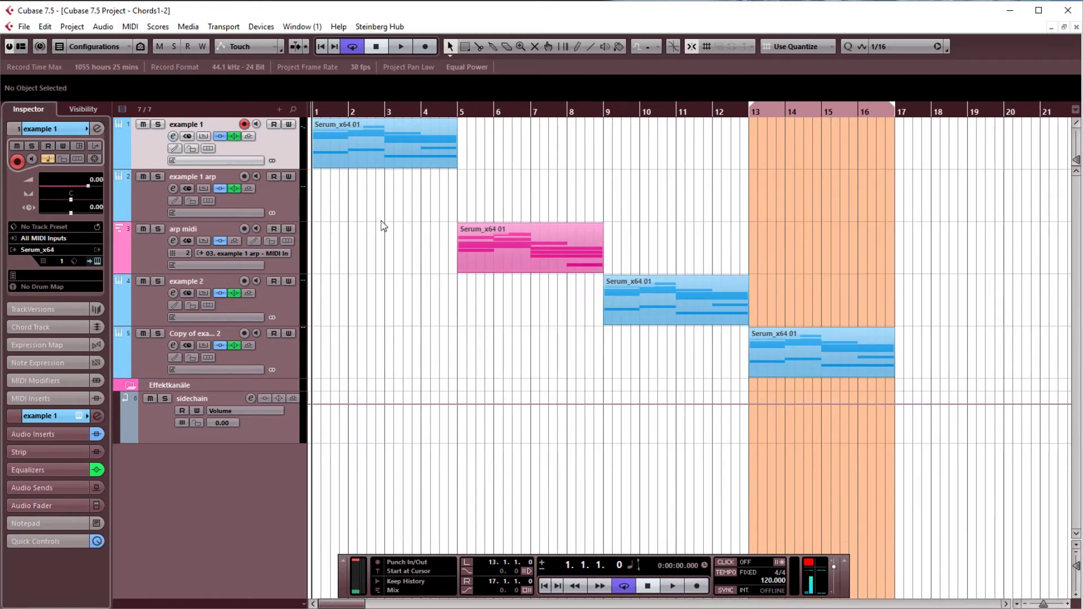
Step: Select the example 2 track and place the playhead at bar 9
{"action": "left_click", "coordinate": [299, 305]}
{"action": "scroll", "coordinate": [448, 317], "scroll_direction": "right", "scroll_amount": 3}
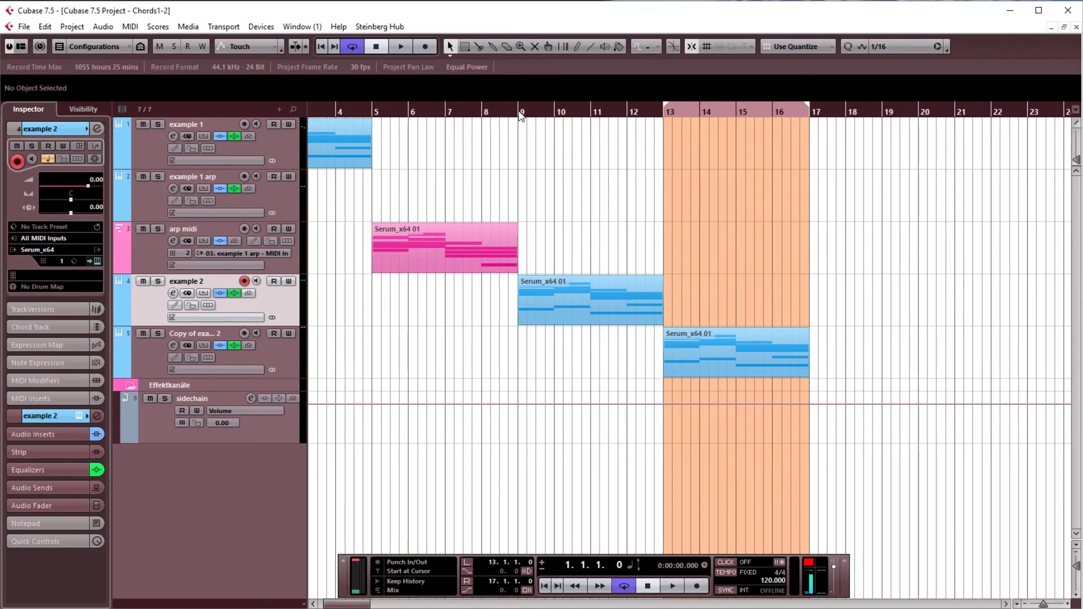
{"action": "left_click", "coordinate": [521, 117]}
{"action": "scroll", "coordinate": [570, 232], "scroll_direction": "right", "scroll_amount": 1}
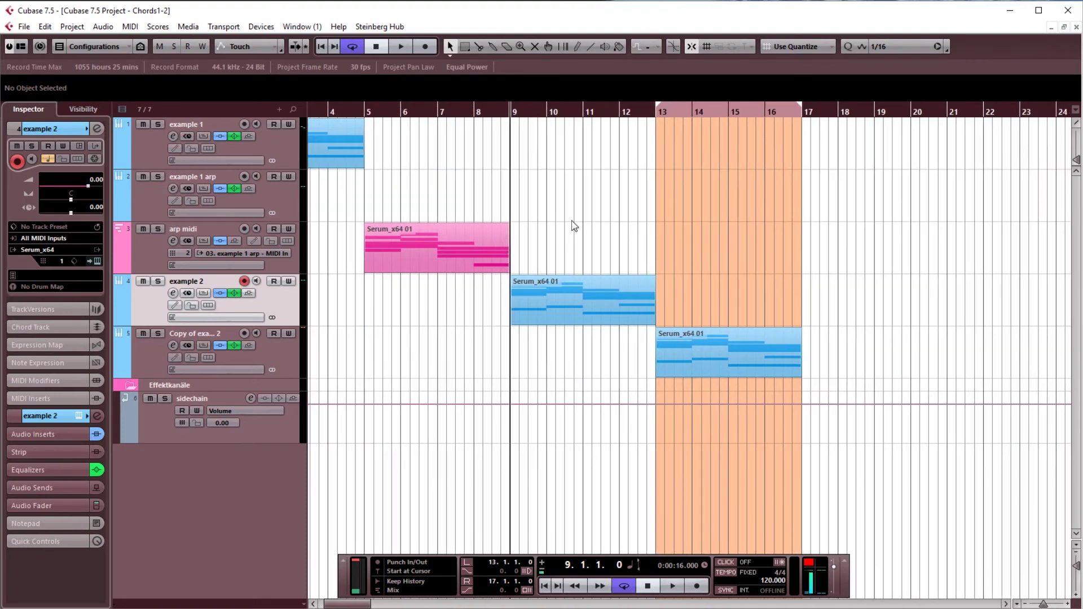
{"action": "scroll", "coordinate": [512, 230], "scroll_direction": "right", "scroll_amount": 2}
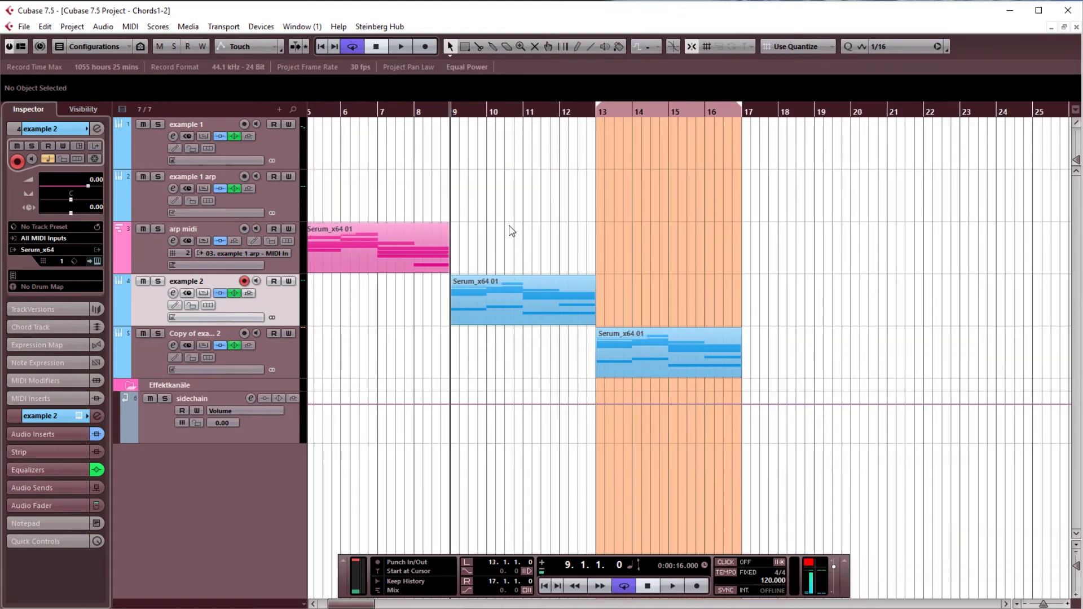
Step: Duplicate the copied example 2 track and move the duplicate's clip to start at bar 17
{"action": "left_click", "coordinate": [240, 333]}
{"action": "left_click", "coordinate": [98, 263]}
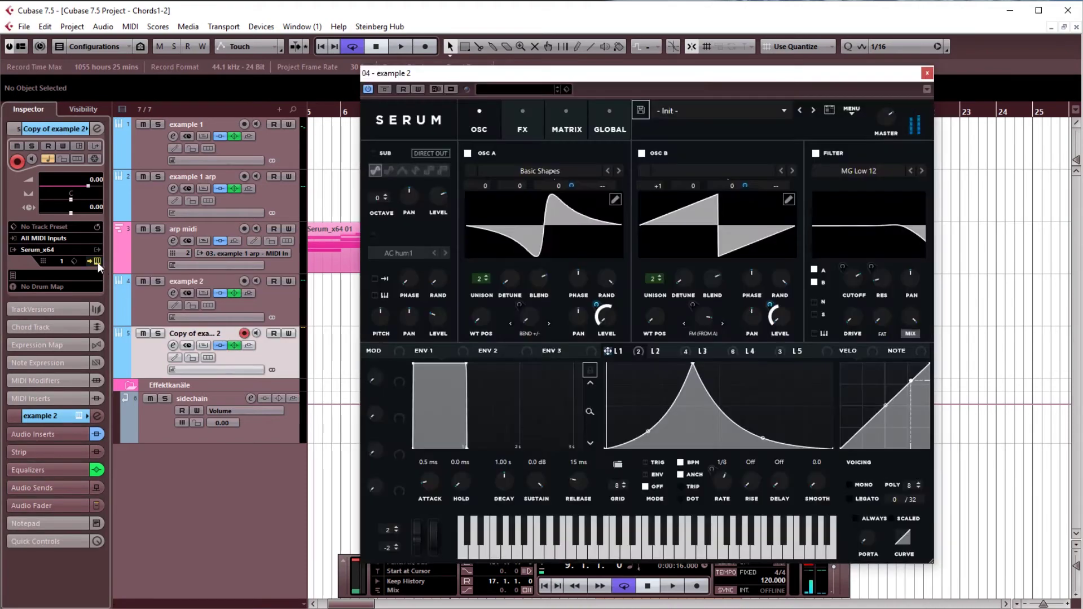
{"action": "left_click", "coordinate": [94, 261]}
{"action": "right_click", "coordinate": [290, 366]}
{"action": "left_click", "coordinate": [338, 404]}
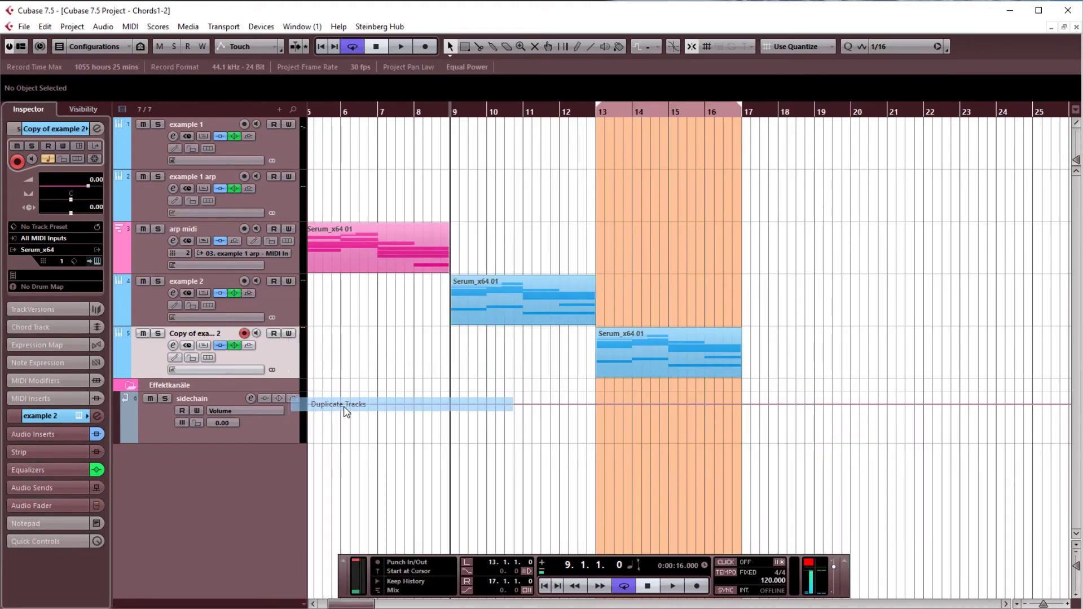
{"action": "left_click", "coordinate": [670, 395]}
{"action": "left_click_drag", "start_coordinate": [670, 395], "coordinate": [816, 397]}
Step: Shift the loop range to bars 17 to 21 and place the playhead at bar 17
{"action": "left_click_drag", "start_coordinate": [663, 107], "coordinate": [808, 111]}
{"action": "left_click", "coordinate": [815, 188]}
{"action": "scroll", "coordinate": [815, 188], "scroll_direction": "right", "scroll_amount": 1}
{"action": "left_click", "coordinate": [651, 117]}
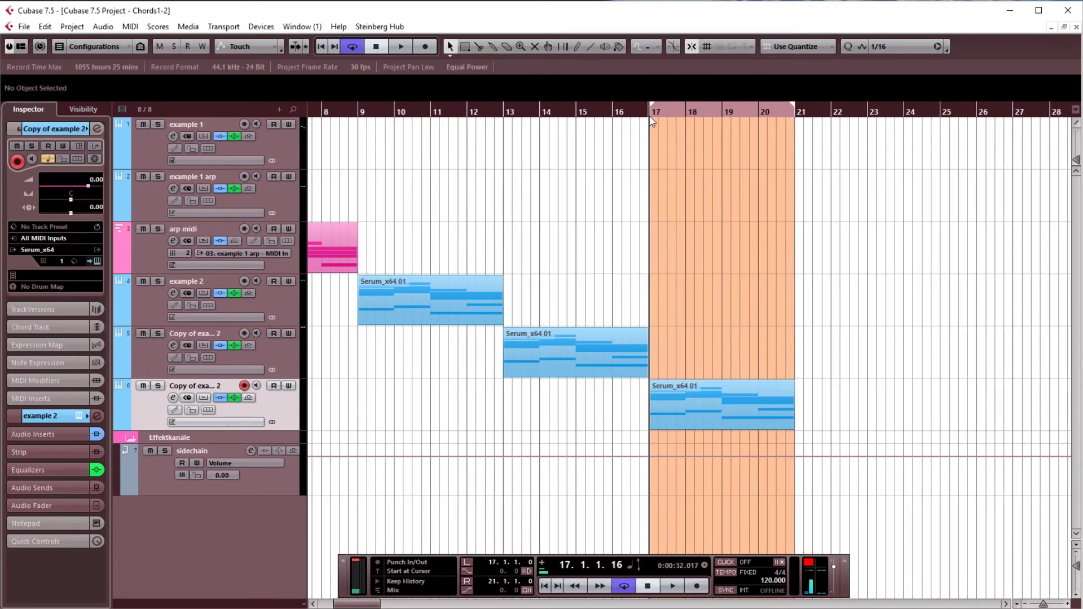
Step: Open Serum for the newly duplicated track and load the user chord preset Cyberpixl Collab 1
{"action": "left_click", "coordinate": [97, 261]}
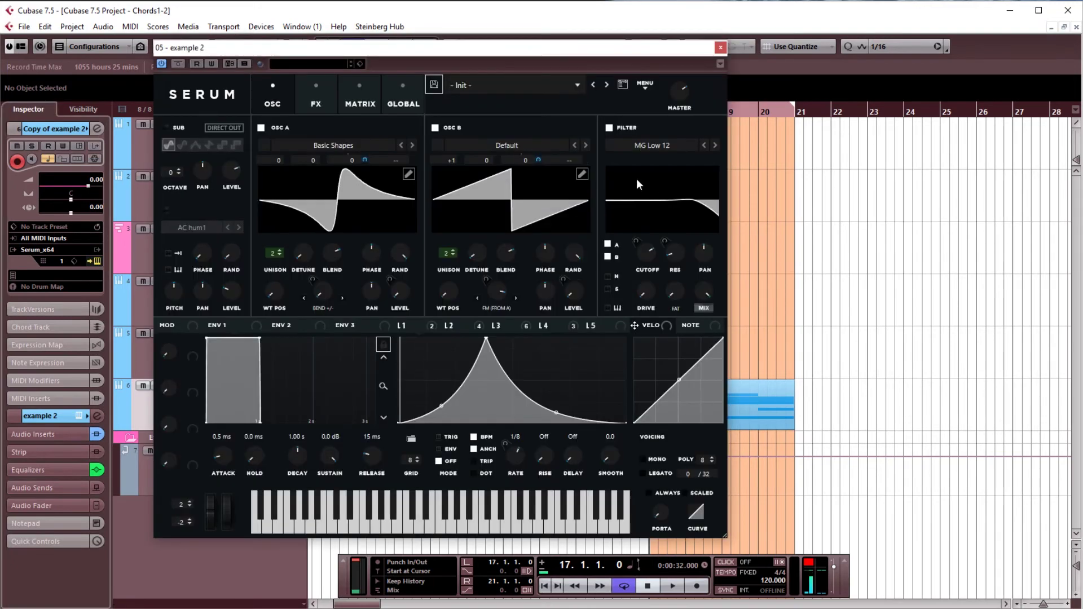
{"action": "left_click", "coordinate": [506, 83]}
{"action": "mouse_move", "coordinate": [532, 227]}
{"action": "mouse_move", "coordinate": [579, 246]}
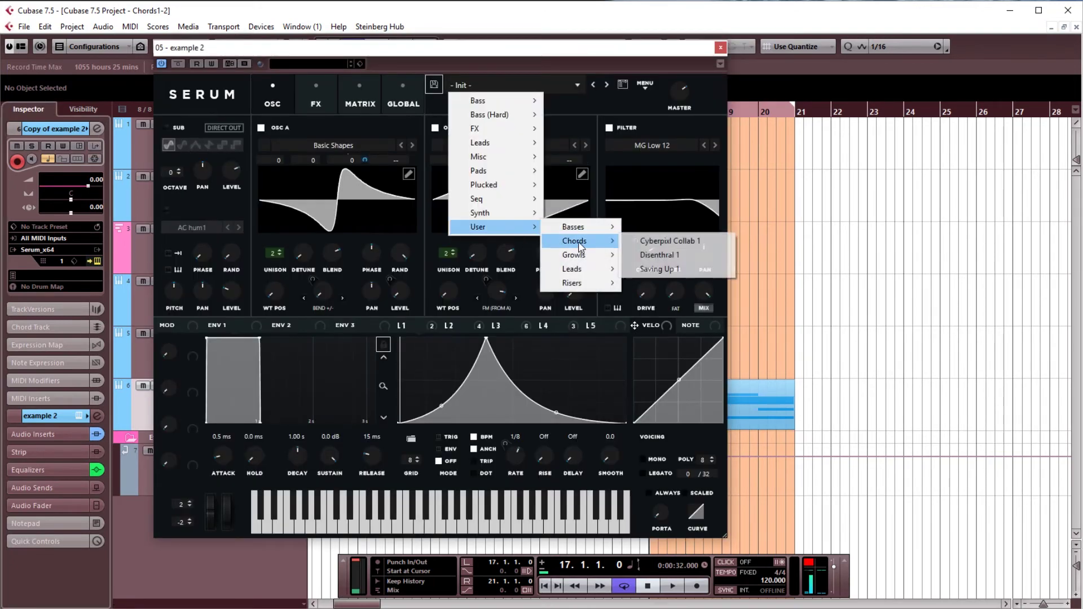
{"action": "left_click", "coordinate": [654, 241]}
Step: Set the playhead at bar 17 and reposition the Serum window so its whole interface fits on screen
{"action": "left_click_drag", "start_coordinate": [635, 47], "coordinate": [919, 164]}
{"action": "left_click", "coordinate": [653, 112]}
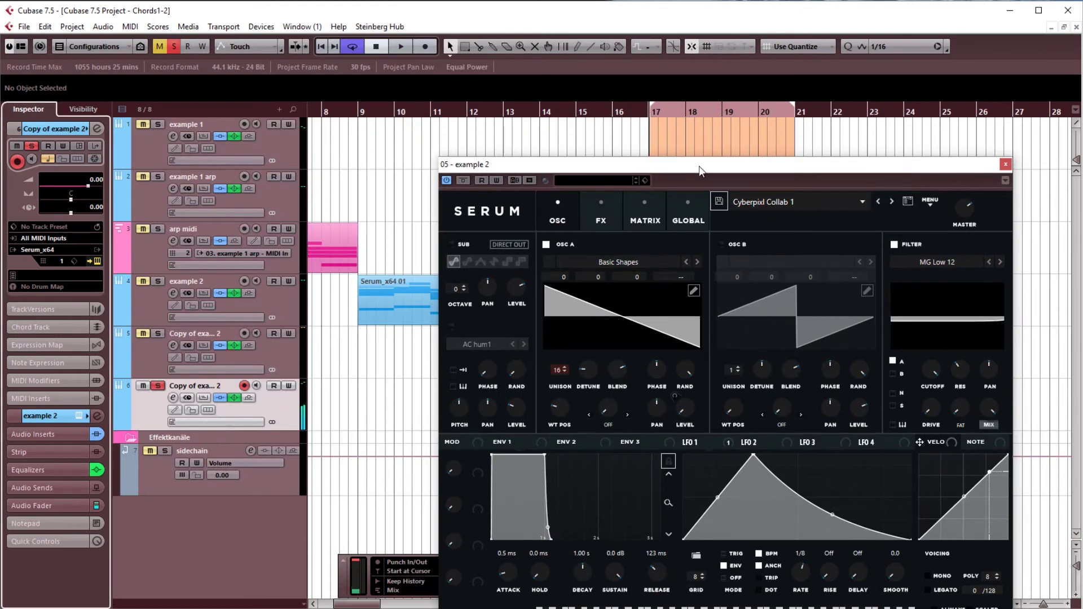
{"action": "left_click_drag", "start_coordinate": [700, 167], "coordinate": [687, 85]}
Step: Switch LFO 1 to TRIG mode and audition Cyberpixl Collab 1 while viewing its effects and oscillator pages
{"action": "left_click", "coordinate": [728, 474]}
{"action": "left_click", "coordinate": [588, 130]}
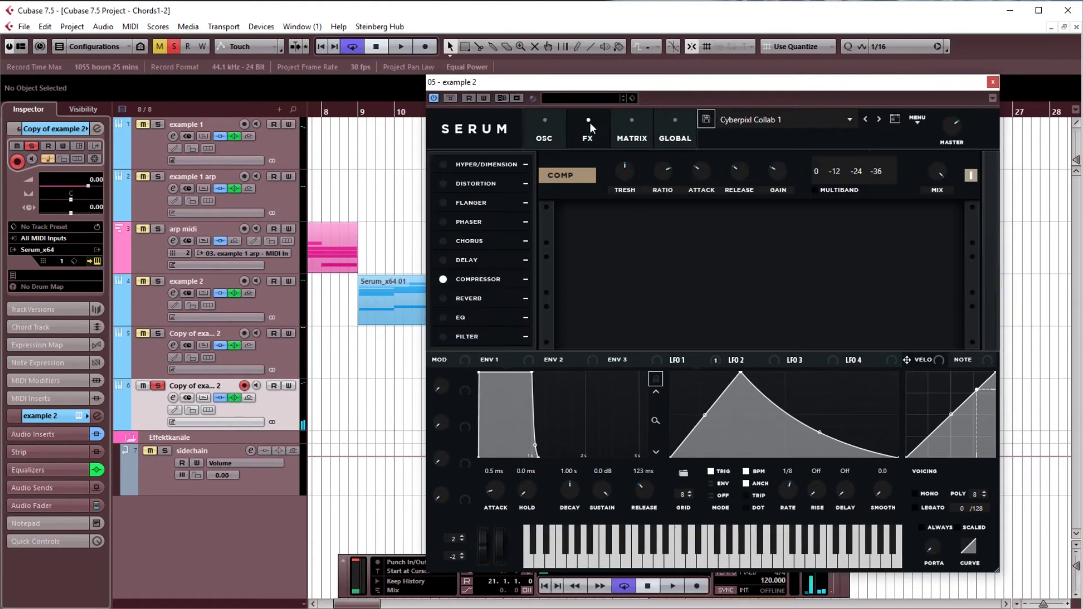
{"action": "key", "text": "space"}
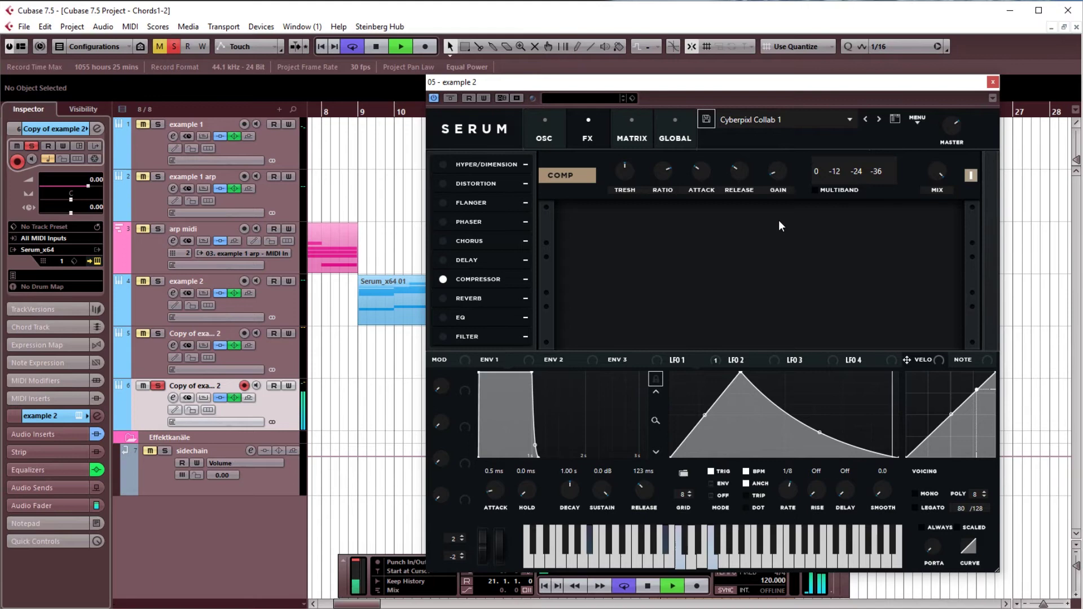
{"action": "left_click", "coordinate": [547, 135]}
{"action": "key", "text": "space"}
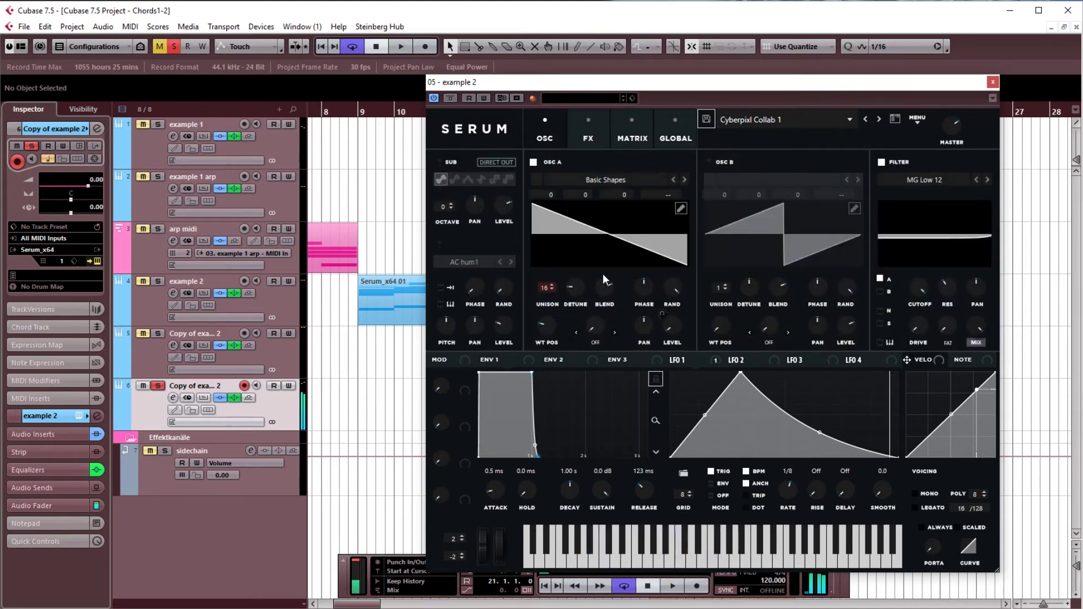
Step: Load the next preset, Disenthral 1, and audition it while checking its effects page
{"action": "left_click", "coordinate": [878, 121]}
{"action": "key", "text": "space"}
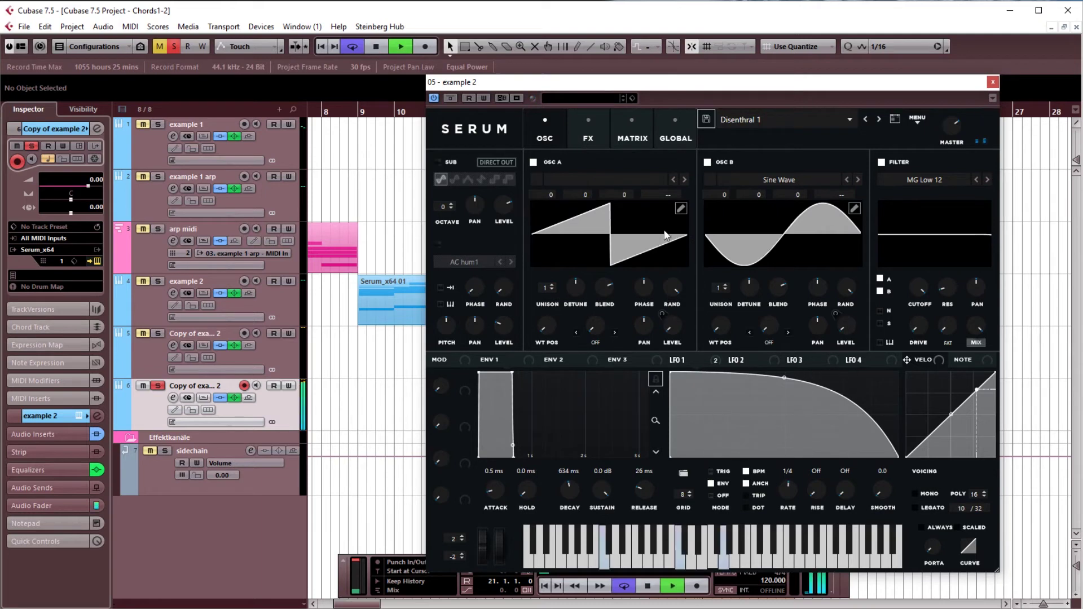
{"action": "left_click", "coordinate": [590, 135]}
{"action": "key", "text": "space"}
{"action": "mouse_move", "coordinate": [776, 282]}
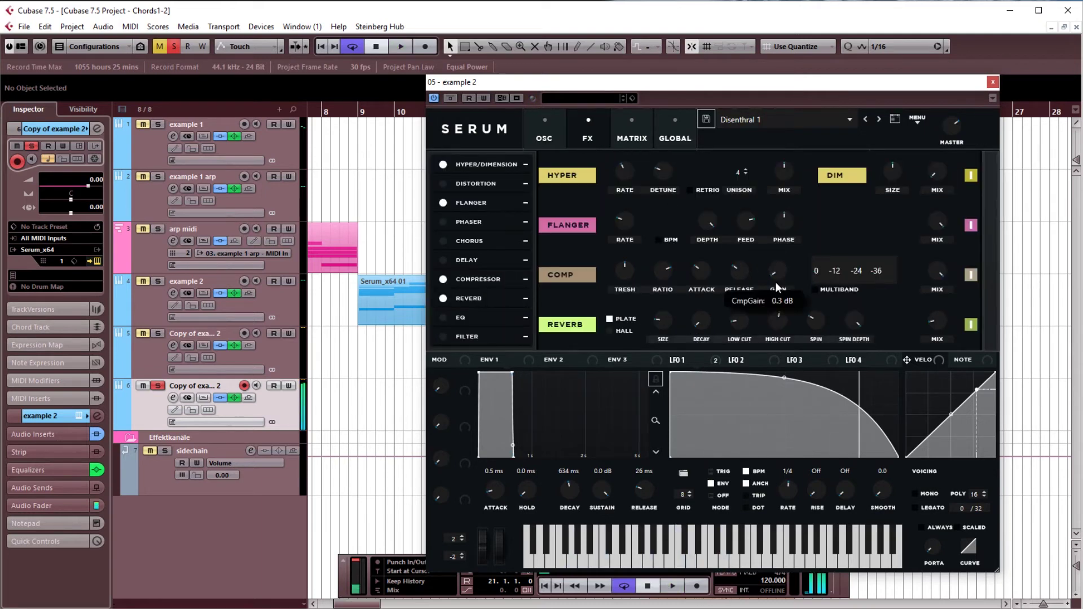
Step: Switch LFO 1 to TRIG mode and audition Disenthral 1 while viewing its effects and oscillator pages
{"action": "key", "text": "space"}
{"action": "left_click", "coordinate": [544, 134]}
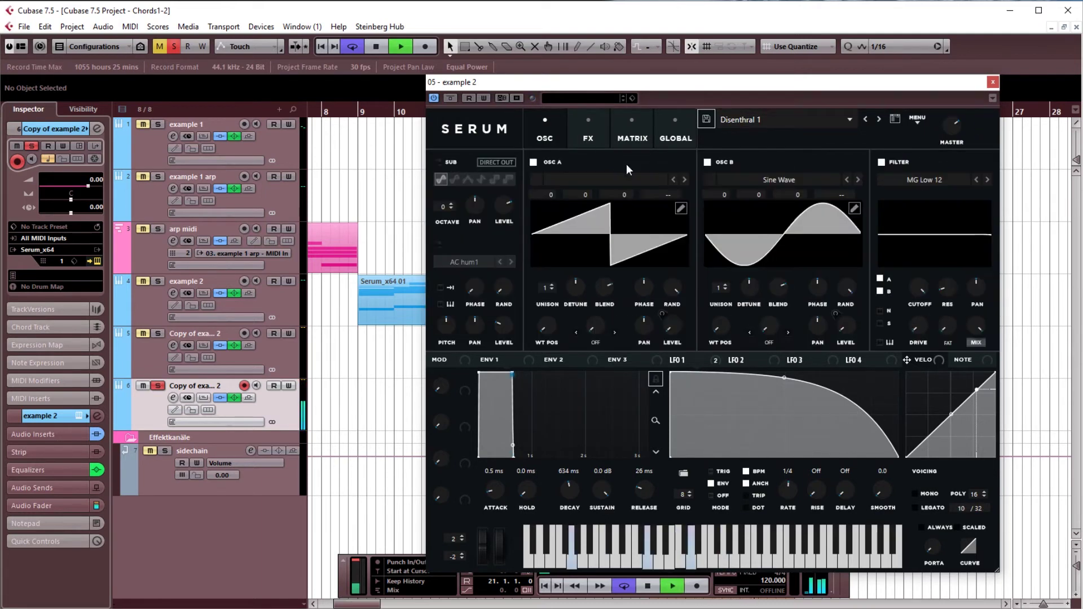
{"action": "left_click", "coordinate": [711, 472]}
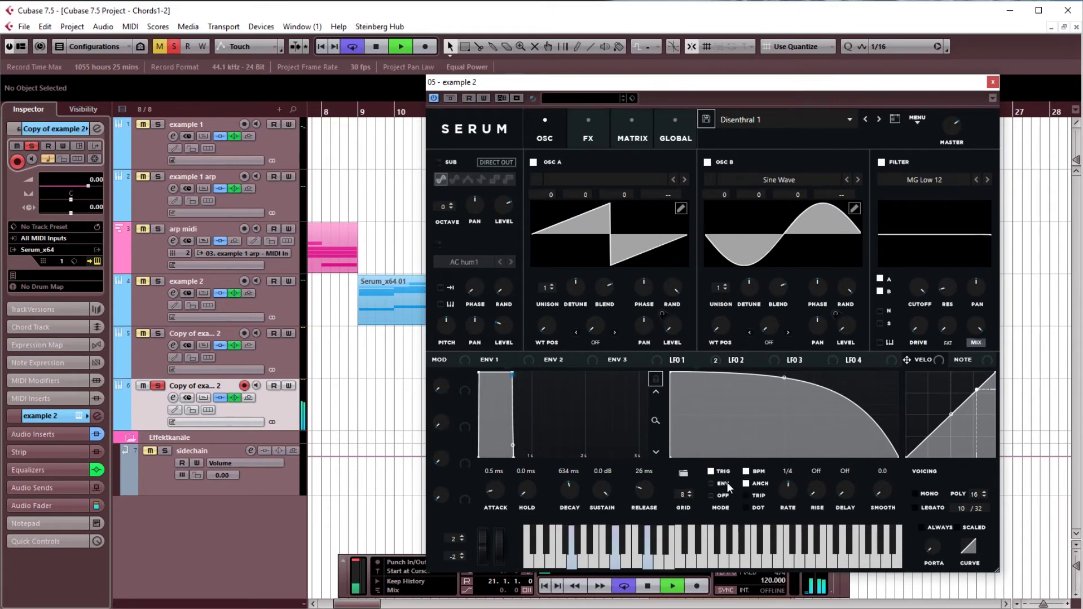
{"action": "left_click", "coordinate": [590, 135]}
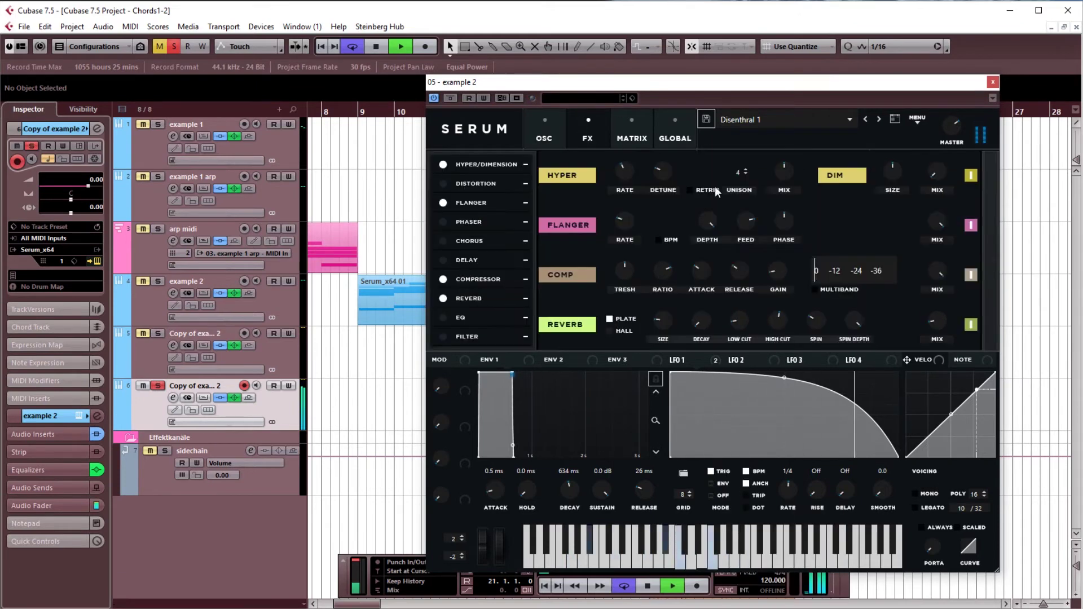
{"action": "left_click", "coordinate": [548, 129]}
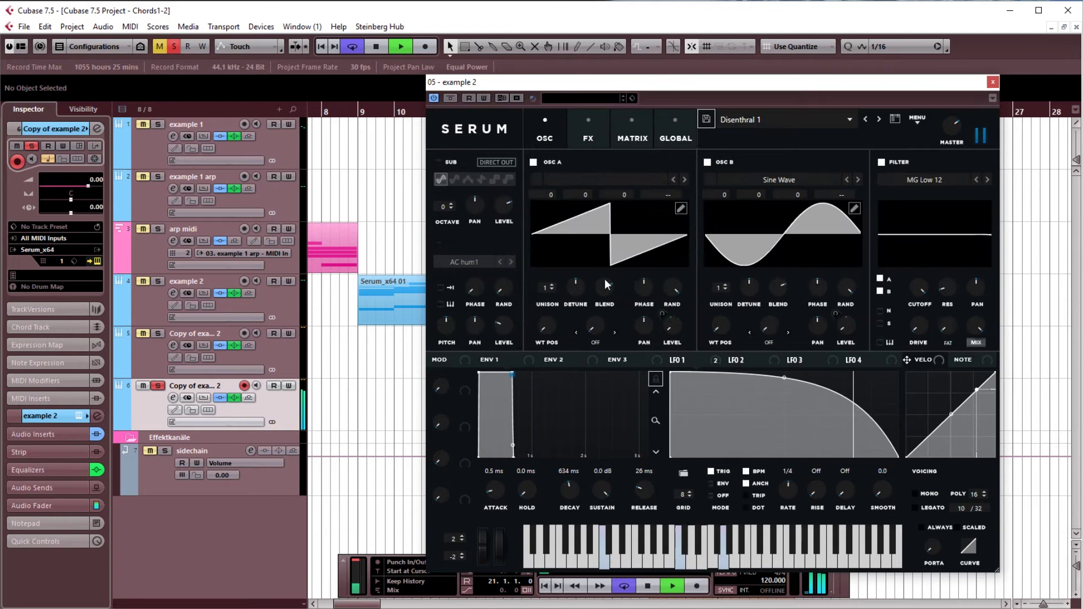
{"action": "key", "text": "space"}
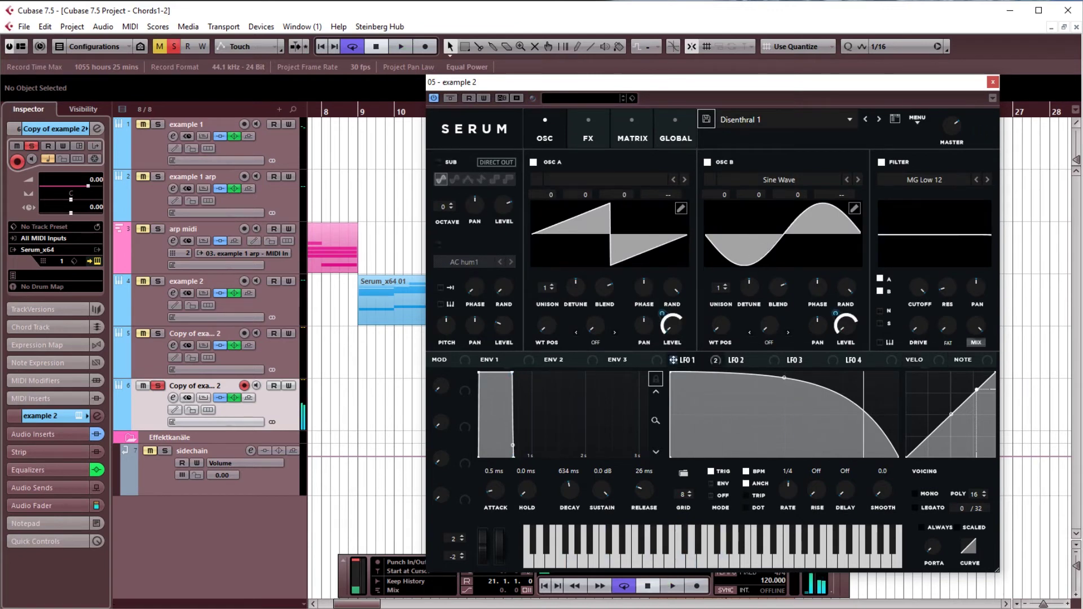
Step: Review Disenthral 1's oscillator A wavetable in 3D, its effects page, and the duplicated track's insert effects and equalizer
{"action": "left_click", "coordinate": [643, 238]}
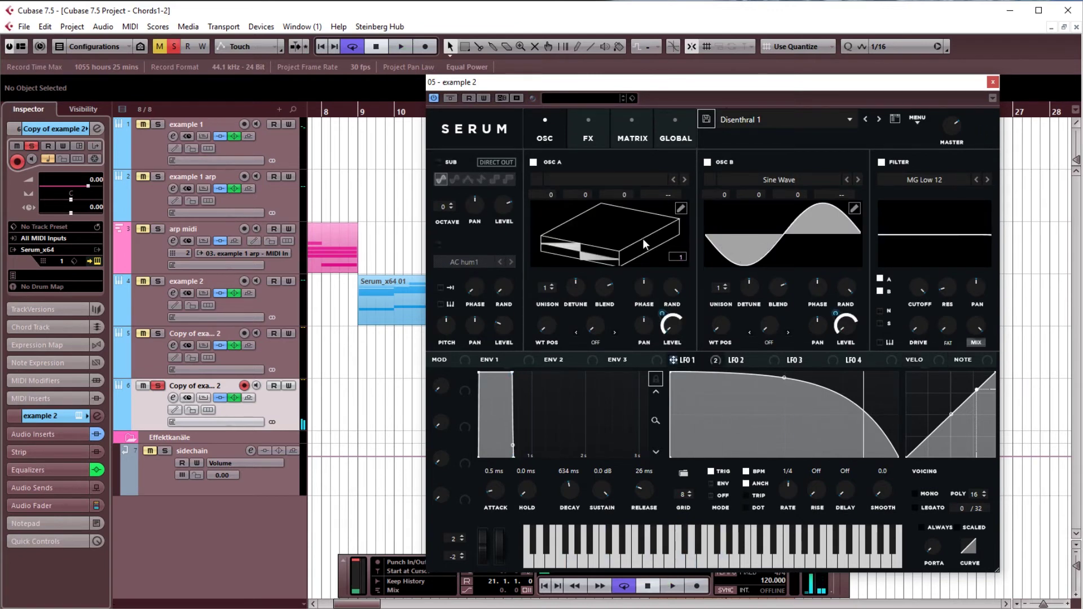
{"action": "left_click", "coordinate": [643, 238]}
{"action": "left_click", "coordinate": [598, 129]}
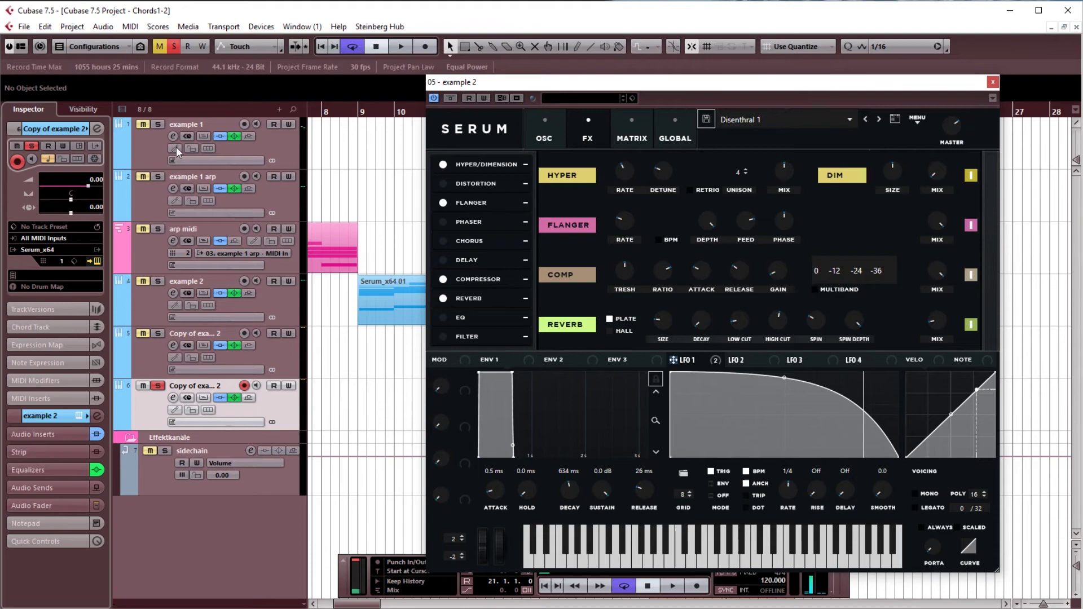
{"action": "left_click", "coordinate": [97, 128]}
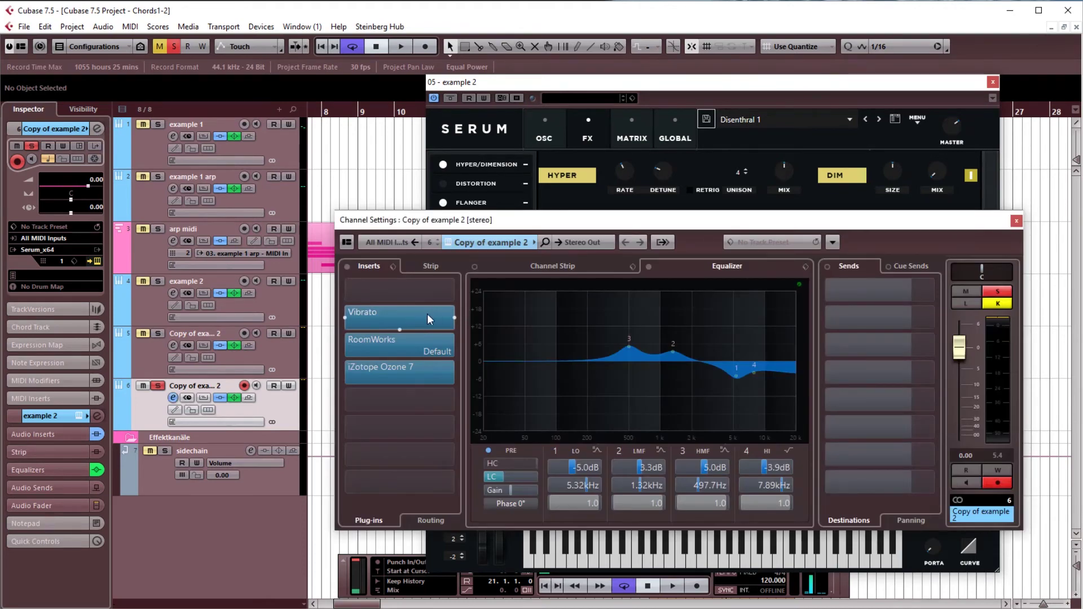
{"action": "left_click", "coordinate": [1016, 221]}
Step: Load the preset Saving Up 1 and show oscillator B's Acid wavetable in 3D on the oscillator page
{"action": "left_click", "coordinate": [879, 119]}
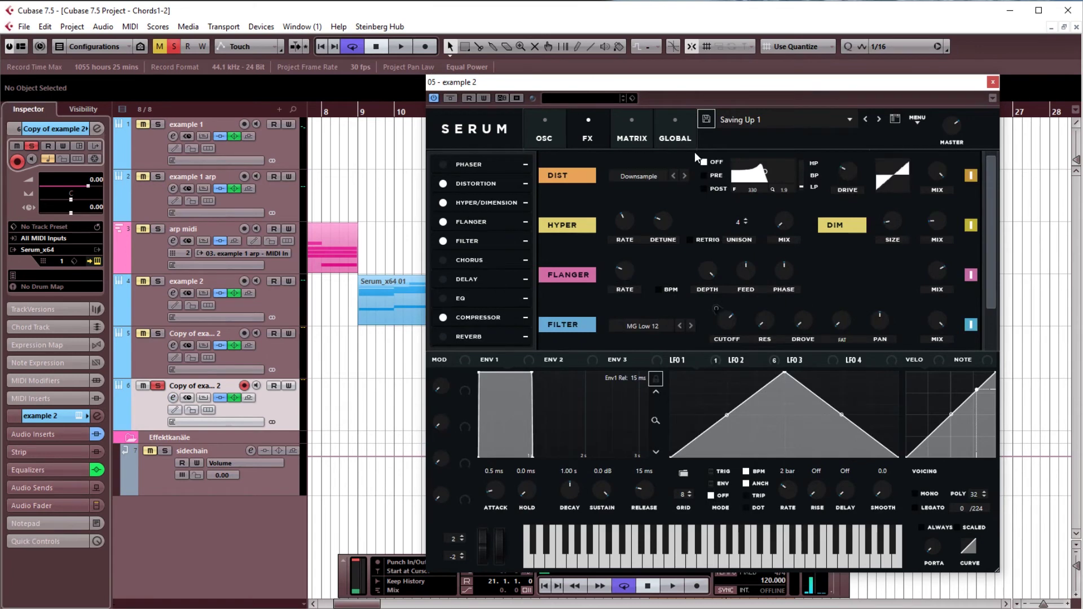
{"action": "left_click", "coordinate": [543, 119]}
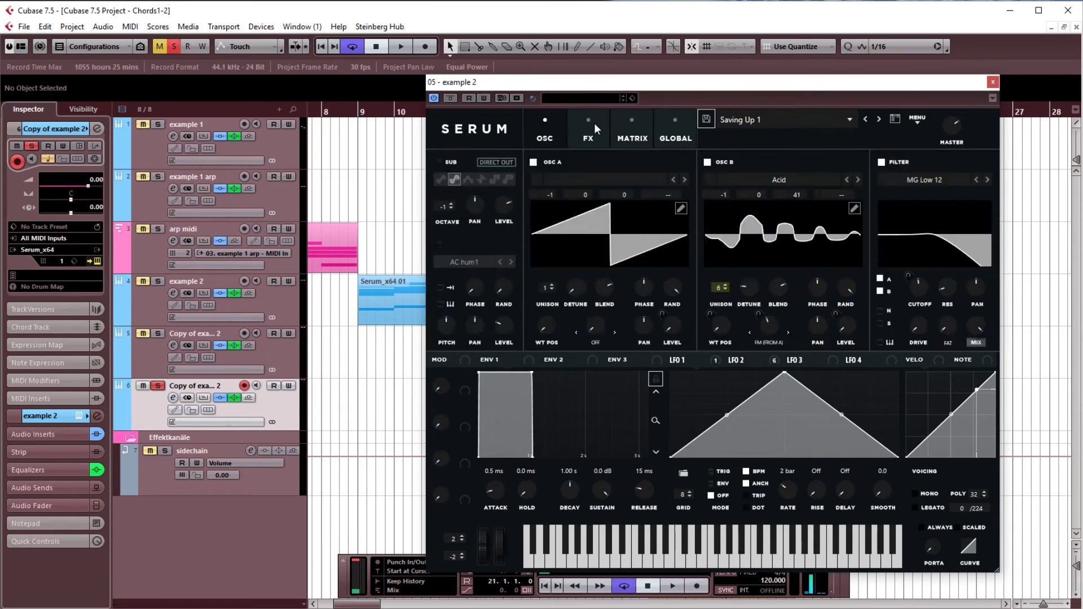
{"action": "left_click", "coordinate": [605, 254]}
{"action": "left_click", "coordinate": [642, 249]}
{"action": "left_click", "coordinate": [866, 119]}
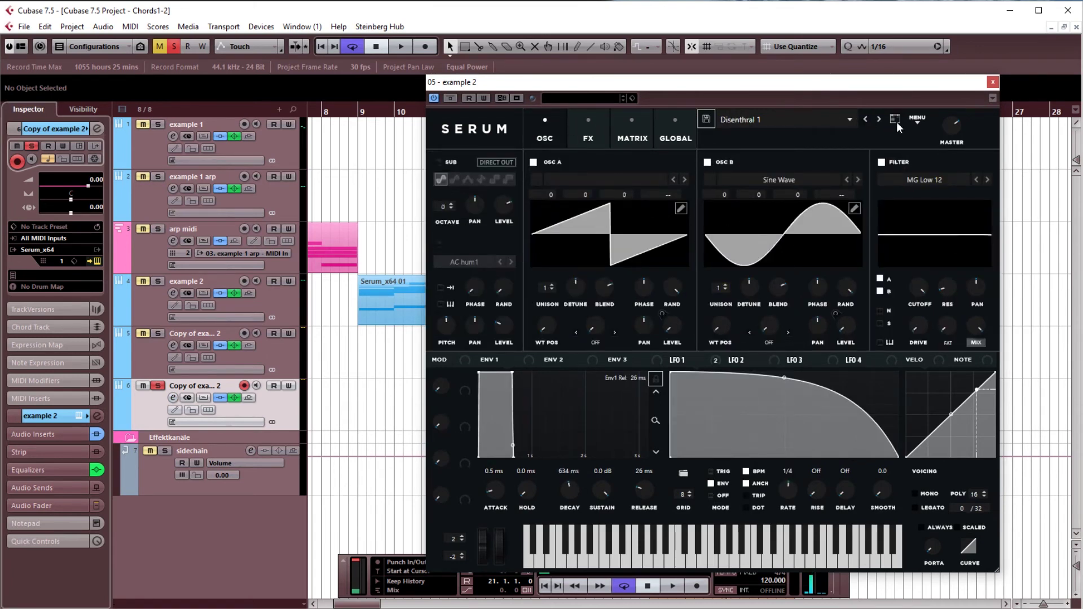
{"action": "left_click", "coordinate": [879, 119]}
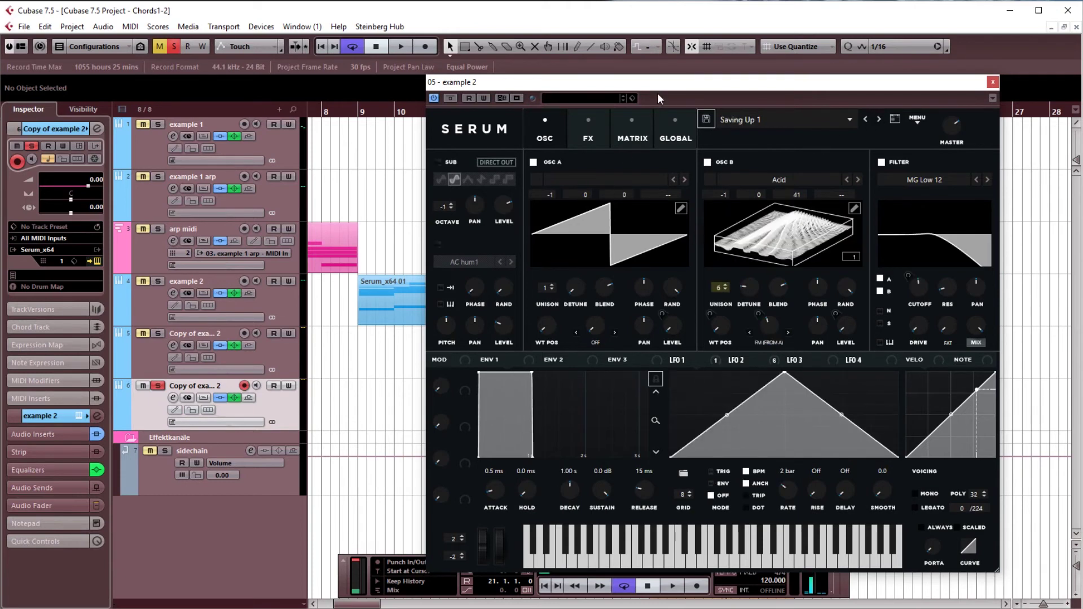
Step: Set the octave of oscillators A and B to 0 and audition Saving Up 1 while viewing LFO 2
{"action": "key", "text": "space"}
{"action": "key", "text": "space"}
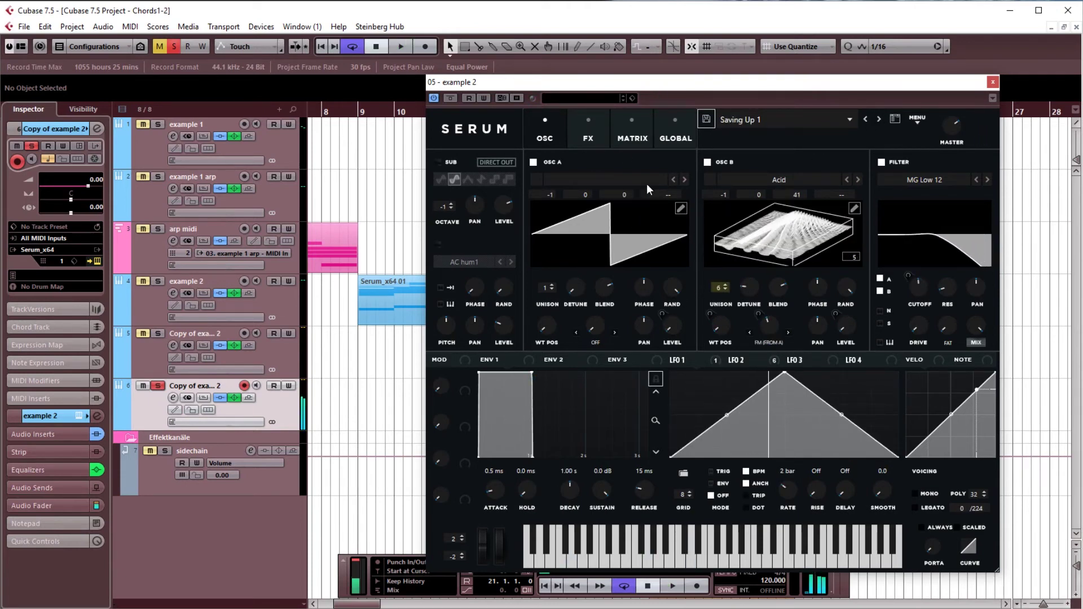
{"action": "double_click", "coordinate": [554, 194]}
{"action": "key", "text": "space"}
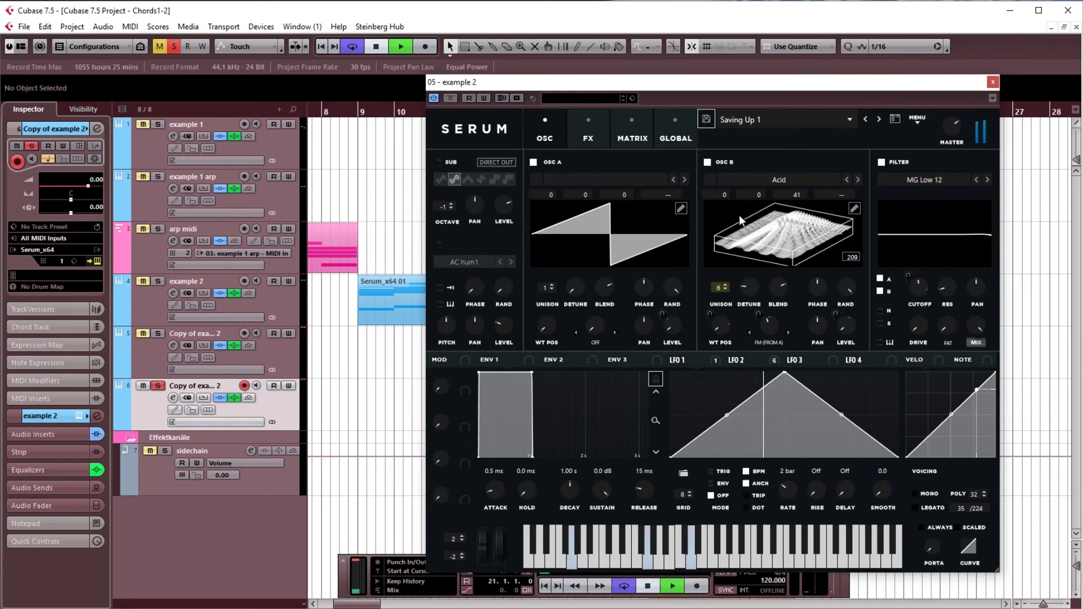
{"action": "left_click", "coordinate": [737, 360]}
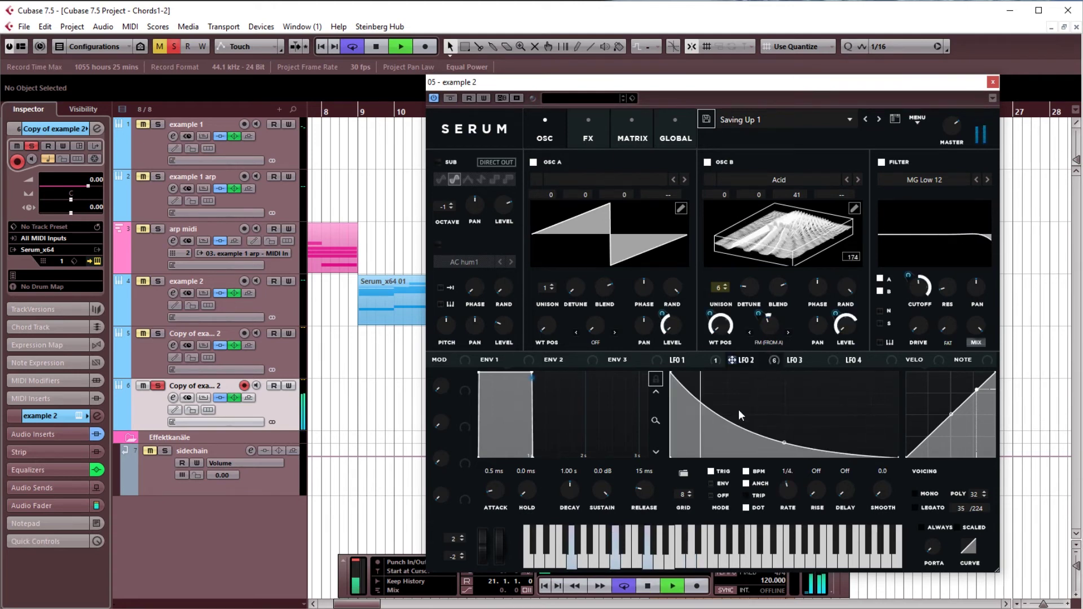
{"action": "key", "text": "space"}
Step: Check the effects page of Saving Up 1, then audition the preset again from its oscillator page
{"action": "left_click", "coordinate": [587, 135]}
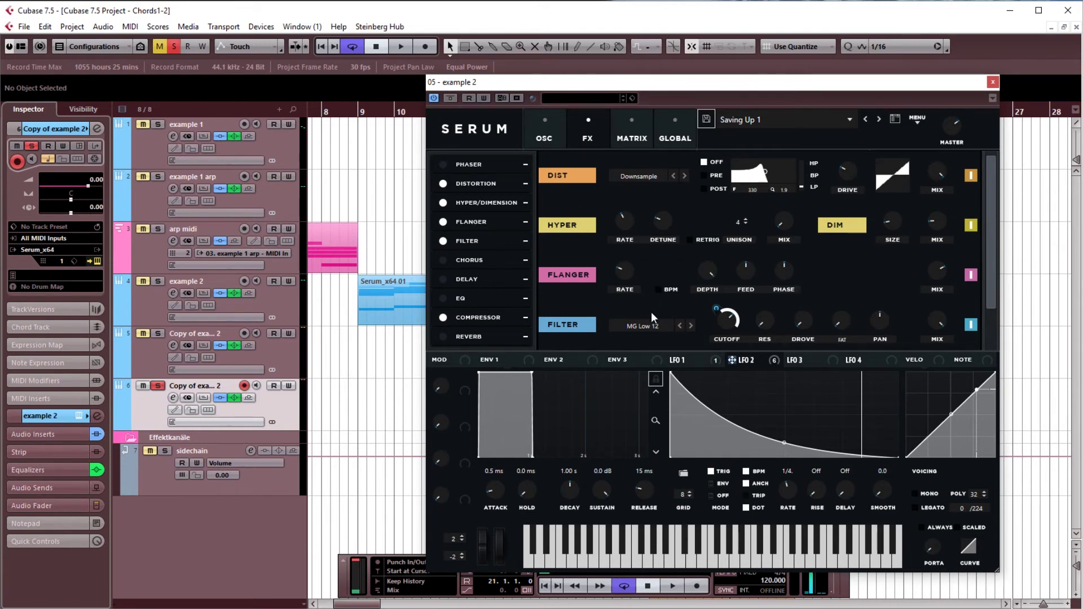
{"action": "left_click", "coordinate": [551, 122]}
{"action": "key", "text": "space"}
{"action": "left_click", "coordinate": [545, 129]}
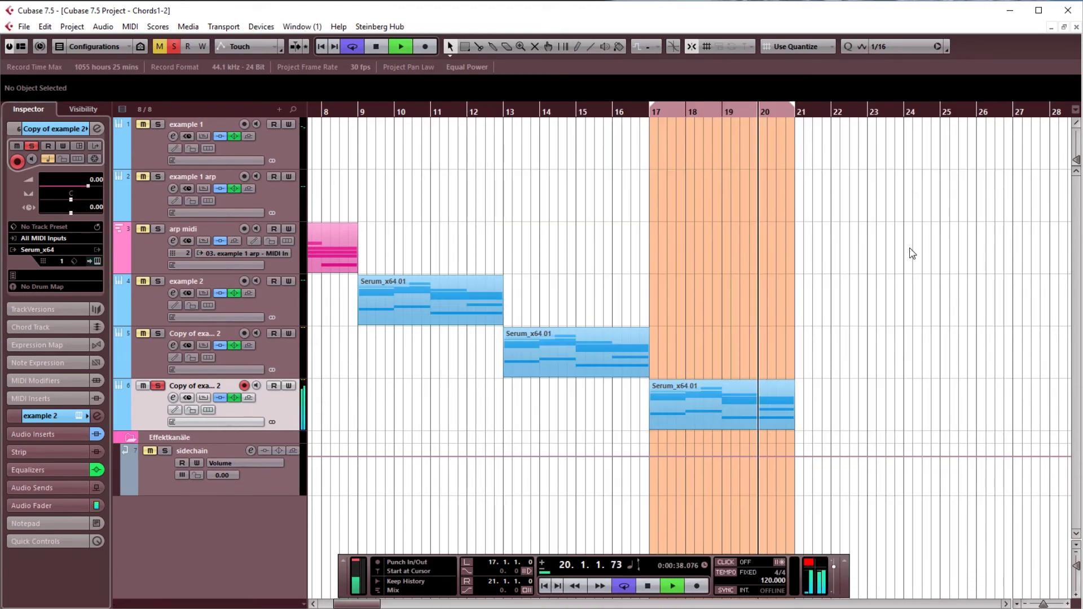
Step: Open the bar 17 chord clip in the Key Editor, shrink the velocity lane to enlarge the note display, and close the editor
{"action": "double_click", "coordinate": [706, 388]}
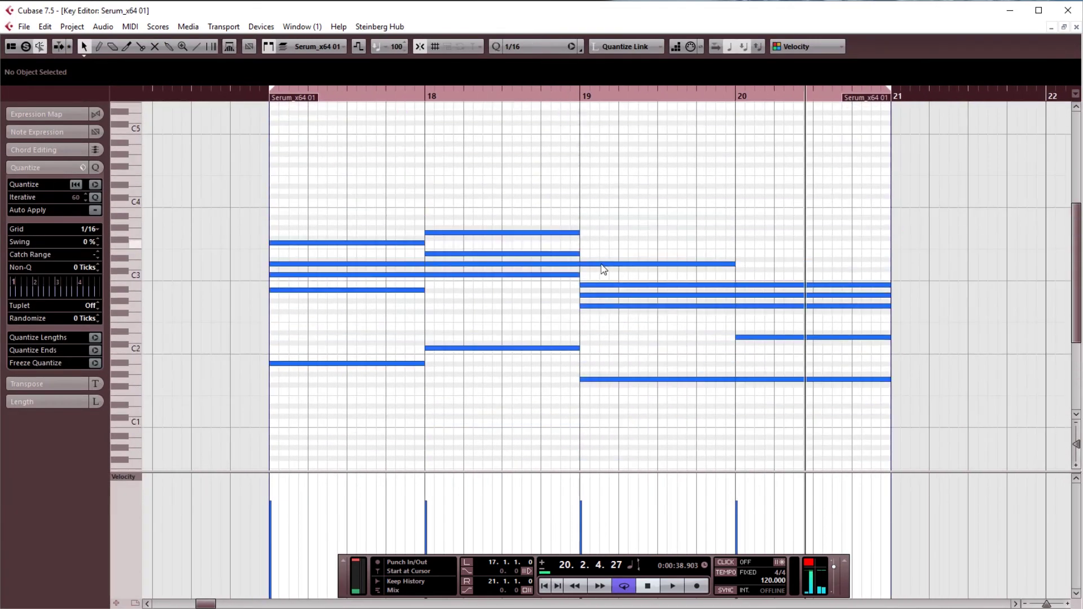
{"action": "left_click_drag", "start_coordinate": [677, 467], "coordinate": [677, 564]}
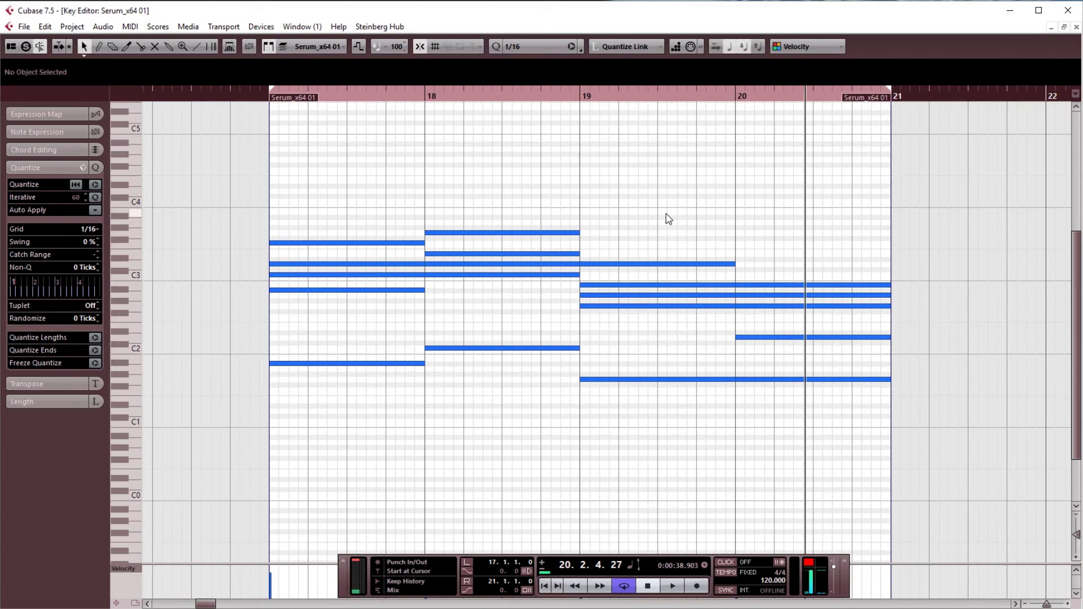
{"action": "left_click_drag", "start_coordinate": [668, 219], "coordinate": [626, 240]}
{"action": "scroll", "coordinate": [627, 239], "scroll_direction": "up", "scroll_amount": 3}
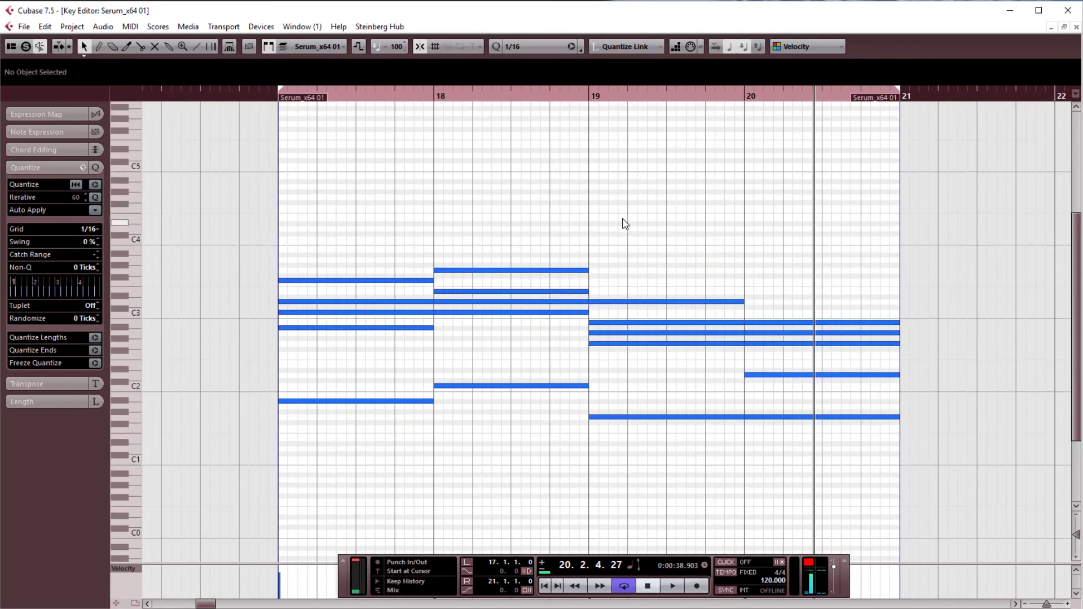
{"action": "key", "text": "Return"}
Step: Open the duplicated track's channel settings to review its inserts and equalizer, and place the playhead at bar 17
{"action": "left_click", "coordinate": [634, 189]}
{"action": "left_click_drag", "start_coordinate": [621, 184], "coordinate": [367, 202]}
{"action": "key", "text": "period"}
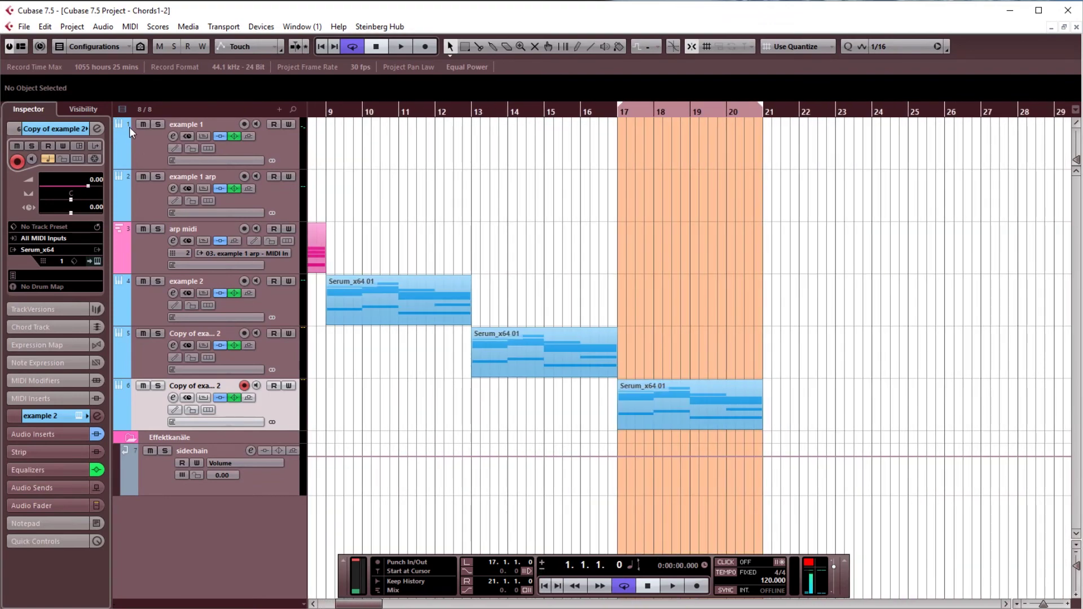
{"action": "left_click", "coordinate": [98, 128]}
{"action": "left_click", "coordinate": [617, 114]}
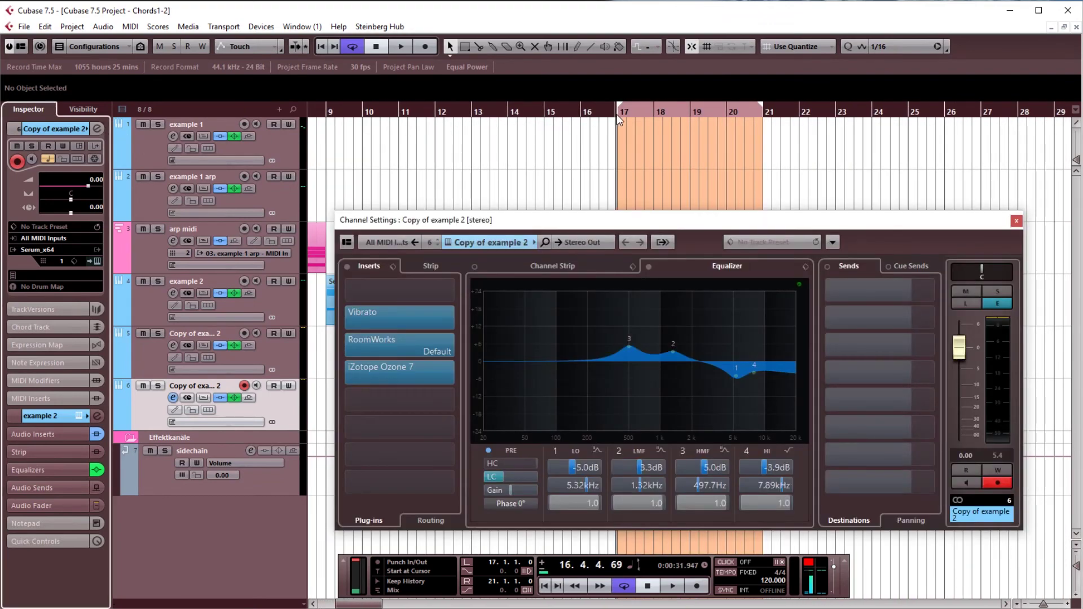
{"action": "scroll", "coordinate": [565, 163], "scroll_direction": "right", "scroll_amount": 1}
{"action": "scroll", "coordinate": [643, 180], "scroll_direction": "left", "scroll_amount": 1}
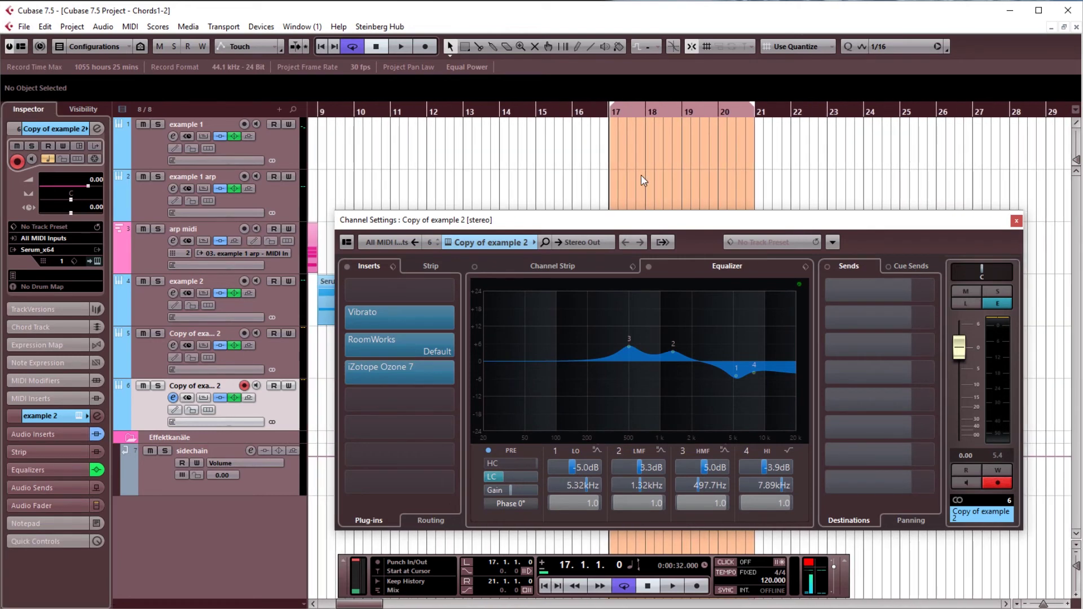
{"action": "scroll", "coordinate": [654, 185], "scroll_direction": "up", "scroll_amount": 1}
{"action": "scroll", "coordinate": [984, 209], "scroll_direction": "right", "scroll_amount": 1}
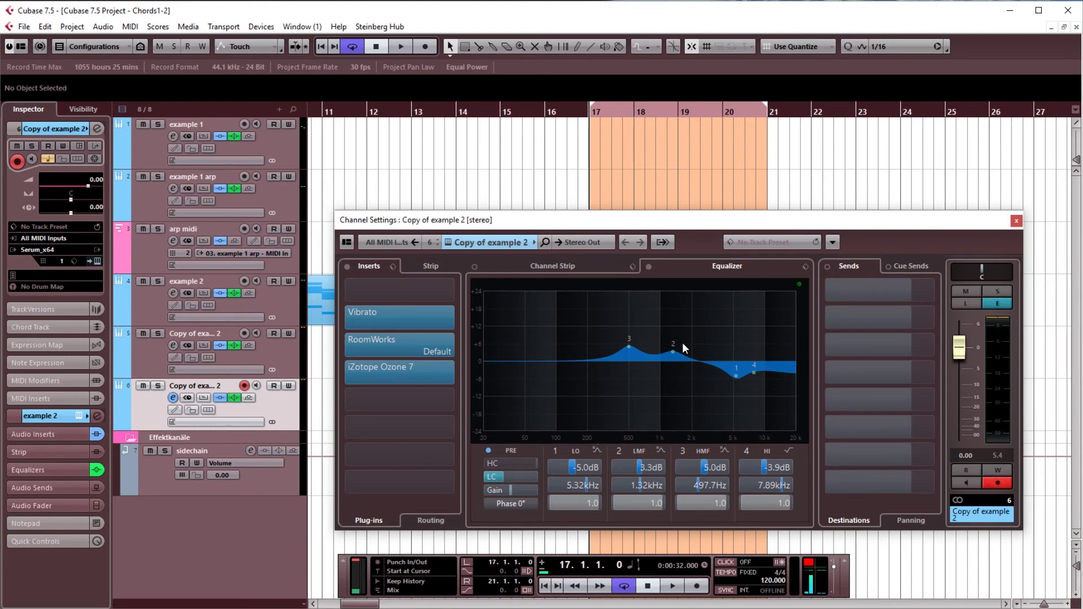
Step: Close the channel settings and open the chord clip at bar 17 in the Key Editor
{"action": "left_click", "coordinate": [1016, 221]}
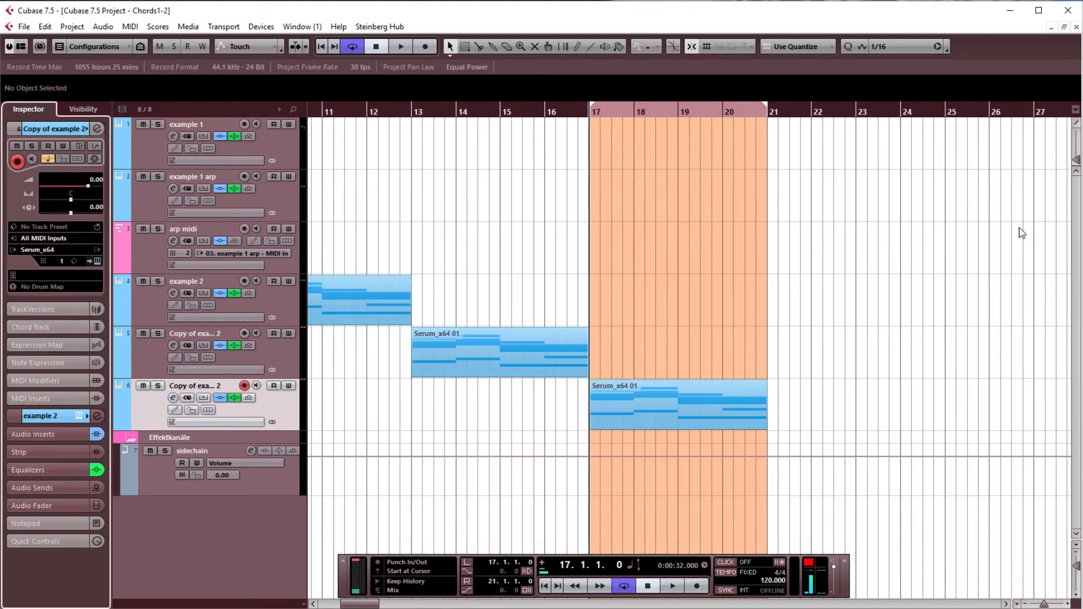
{"action": "double_click", "coordinate": [702, 399]}
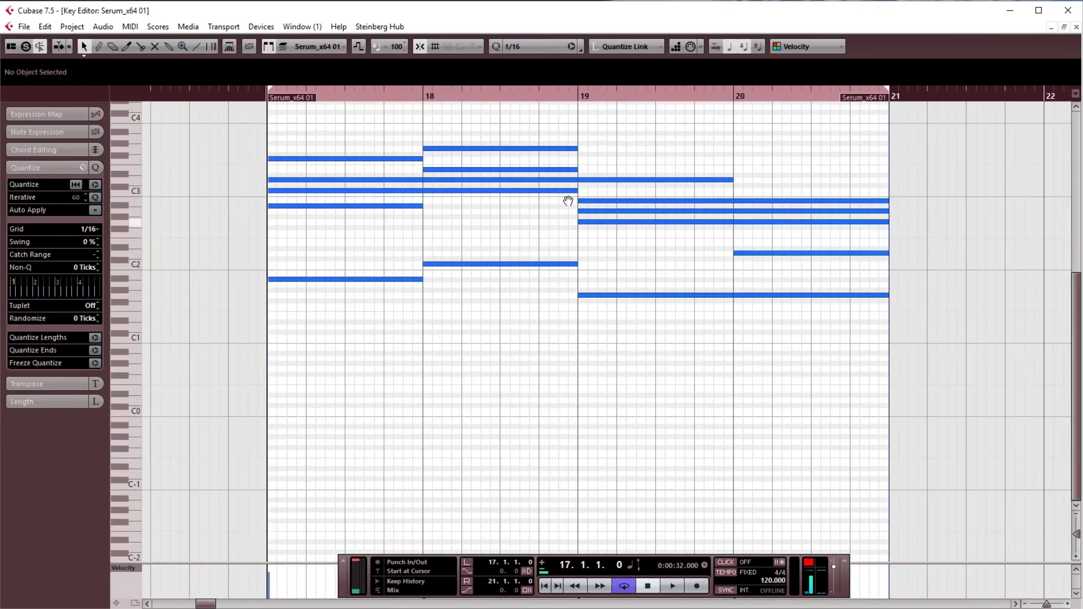
{"action": "scroll", "coordinate": [544, 272], "scroll_direction": "up", "scroll_amount": 3}
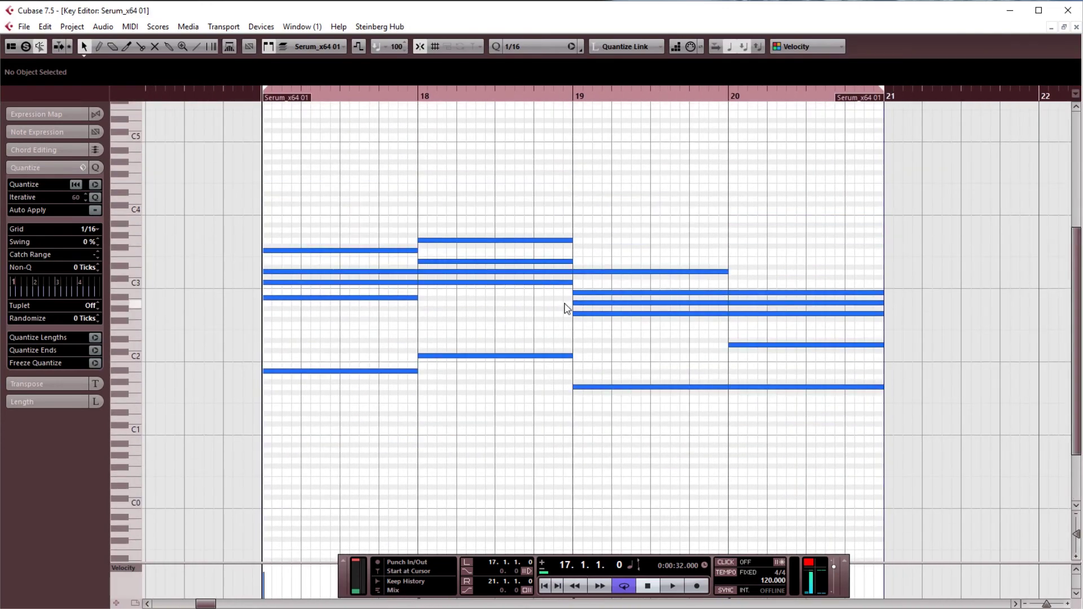
Step: Try the chords without their lowest bass notes during playback, then undo the deletion
{"action": "left_click_drag", "start_coordinate": [342, 449], "coordinate": [788, 357]}
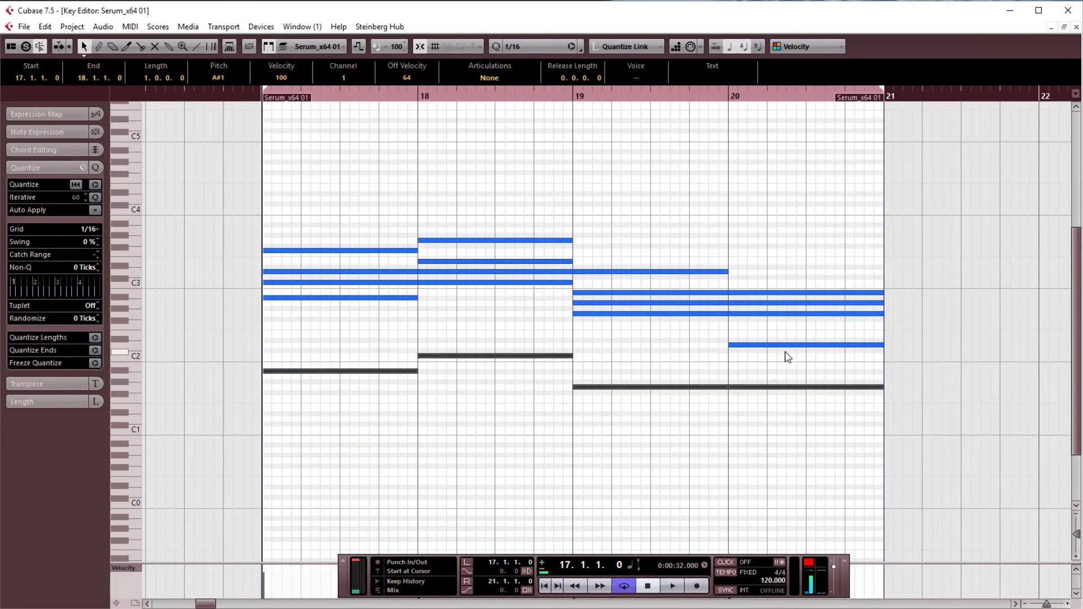
{"action": "key", "text": "Delete"}
{"action": "key", "text": "space"}
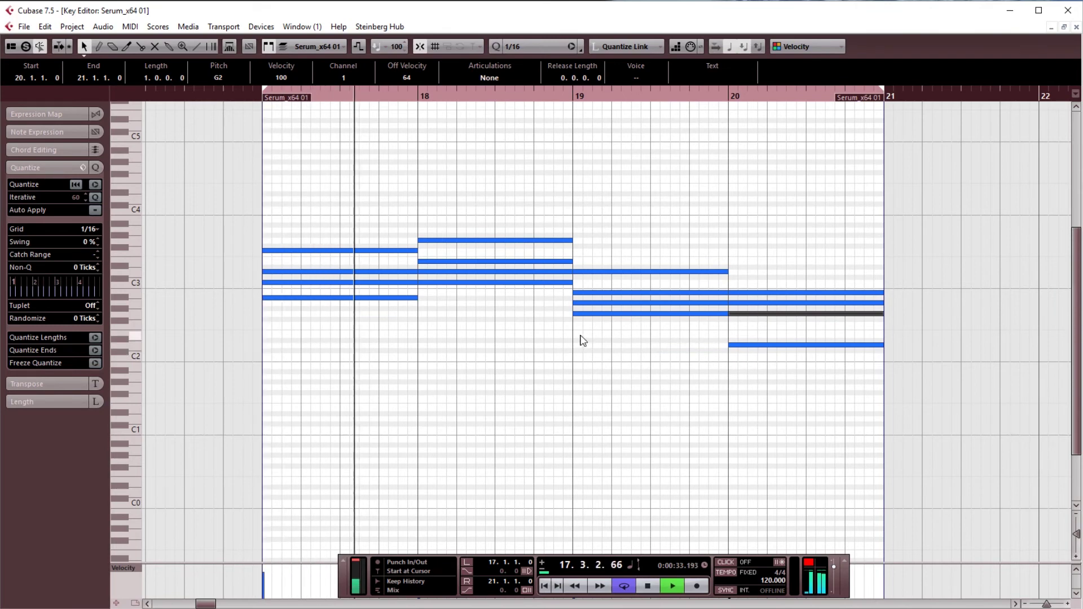
{"action": "key", "text": "ctrl+z"}
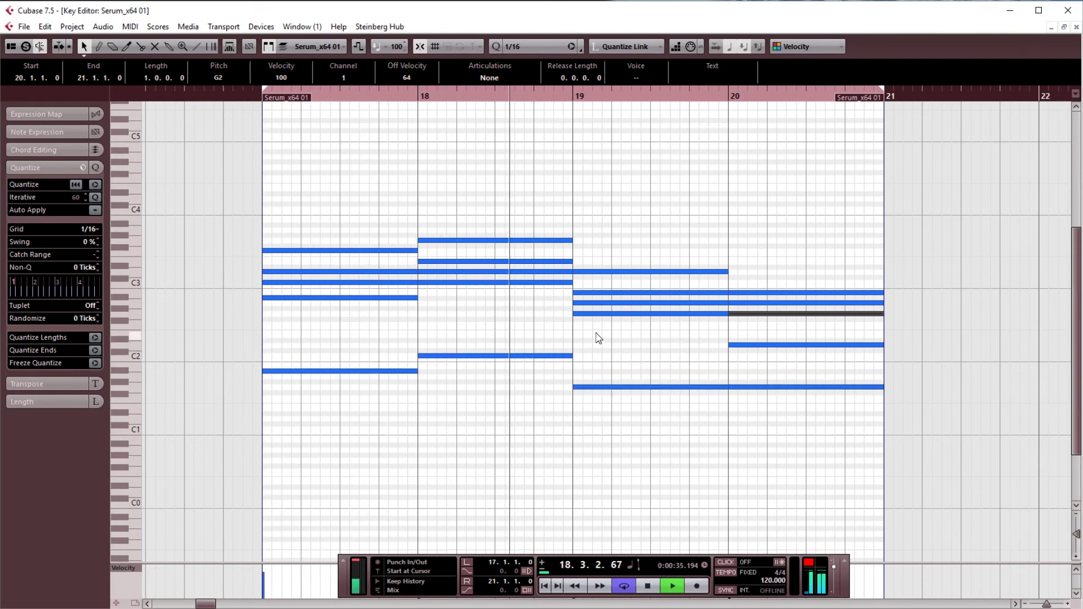
{"action": "key", "text": "space"}
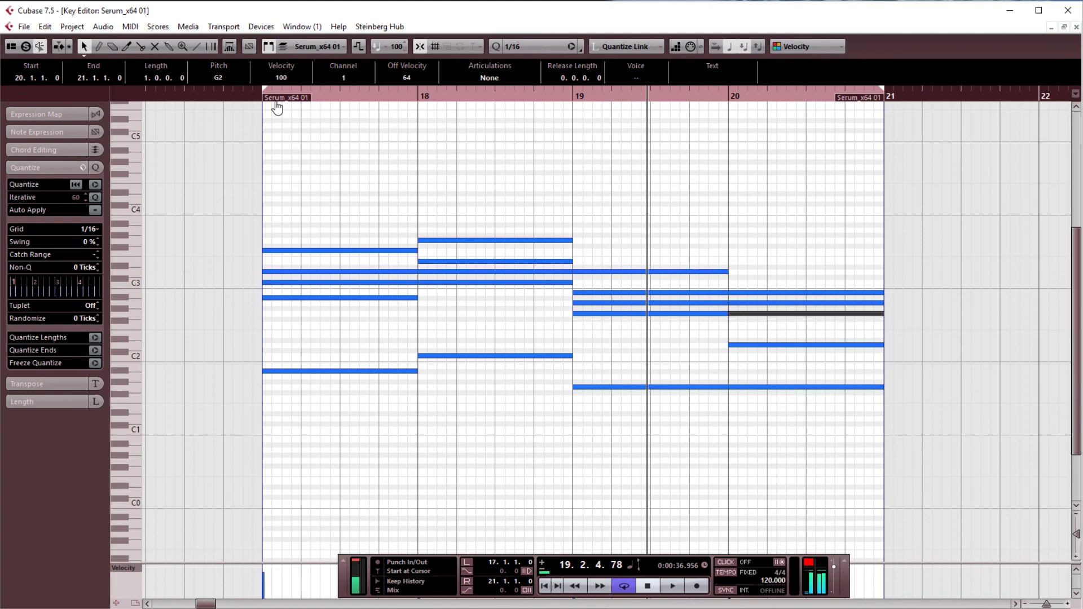
Step: Transpose the lowest note above the bass in each of the four chords up one octave and play the loop from bar 17
{"action": "left_click", "coordinate": [265, 99]}
{"action": "left_click", "coordinate": [406, 388]}
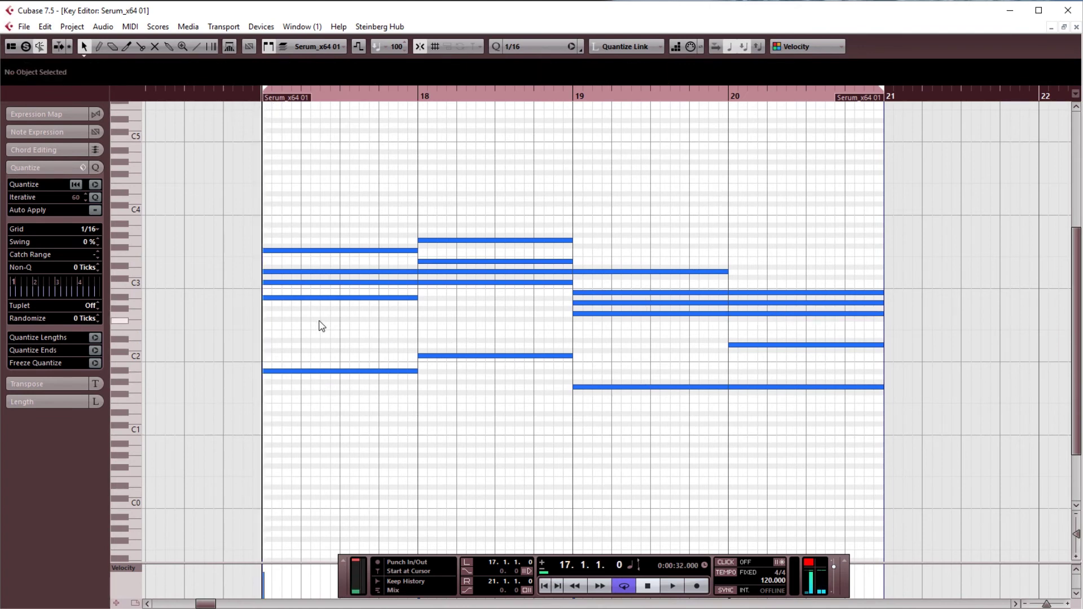
{"action": "left_click", "coordinate": [361, 297]}
{"action": "left_click", "coordinate": [480, 282], "text": "shift"}
{"action": "left_click", "coordinate": [692, 313], "text": "shift"}
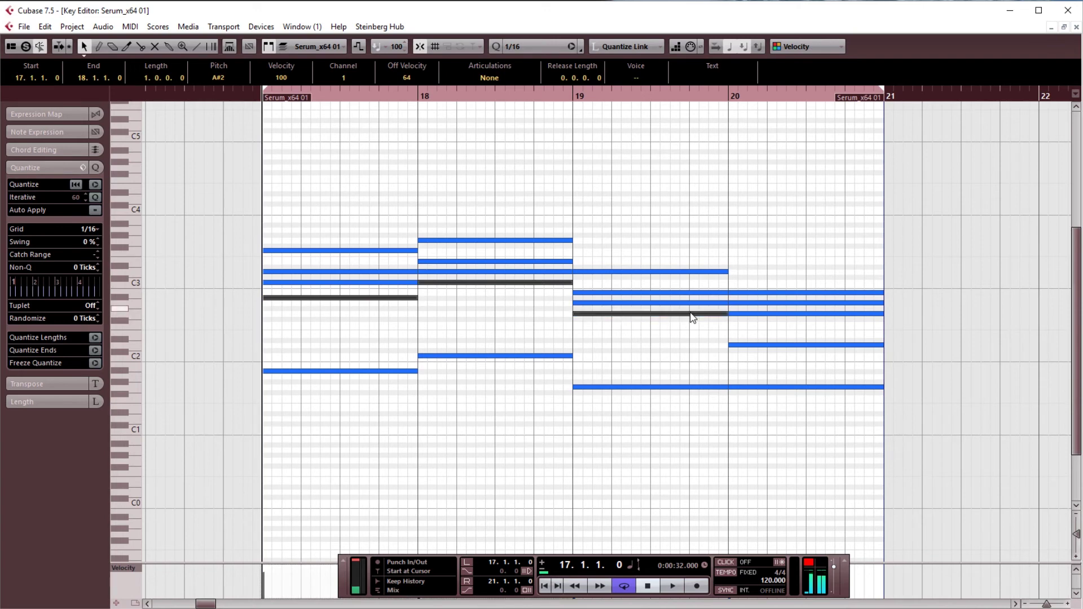
{"action": "left_click", "coordinate": [778, 344], "text": "shift"}
{"action": "key", "text": "shift+Up"}
{"action": "key", "text": "space"}
{"action": "left_click", "coordinate": [689, 161]}
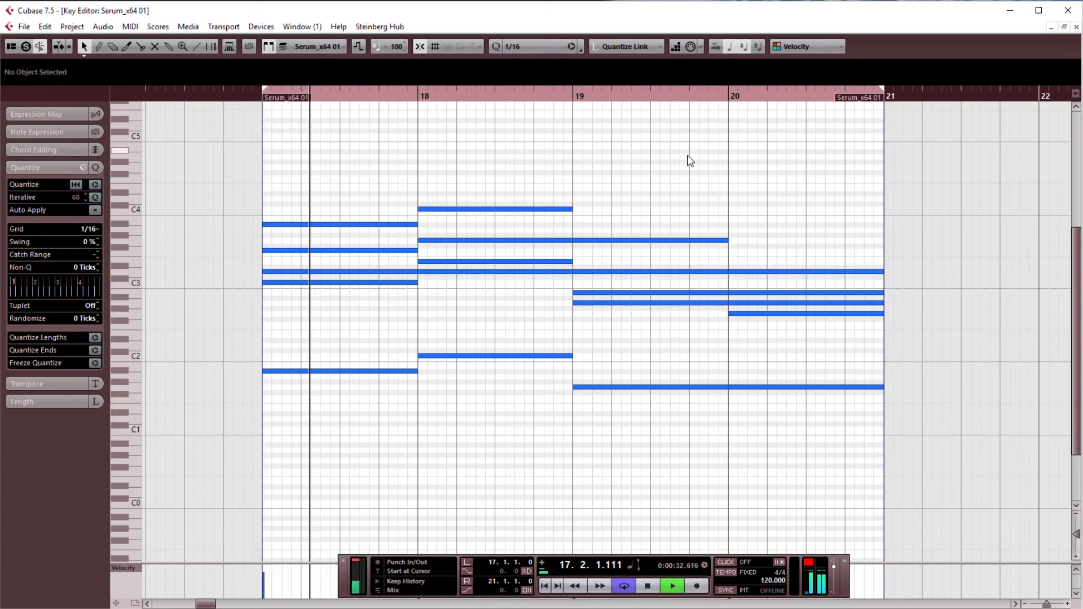
Step: Delete the low bass notes beneath all the chords while the loop plays
{"action": "left_click_drag", "start_coordinate": [313, 430], "coordinate": [808, 354]}
{"action": "key", "text": "Delete"}
{"action": "left_click", "coordinate": [305, 262]}
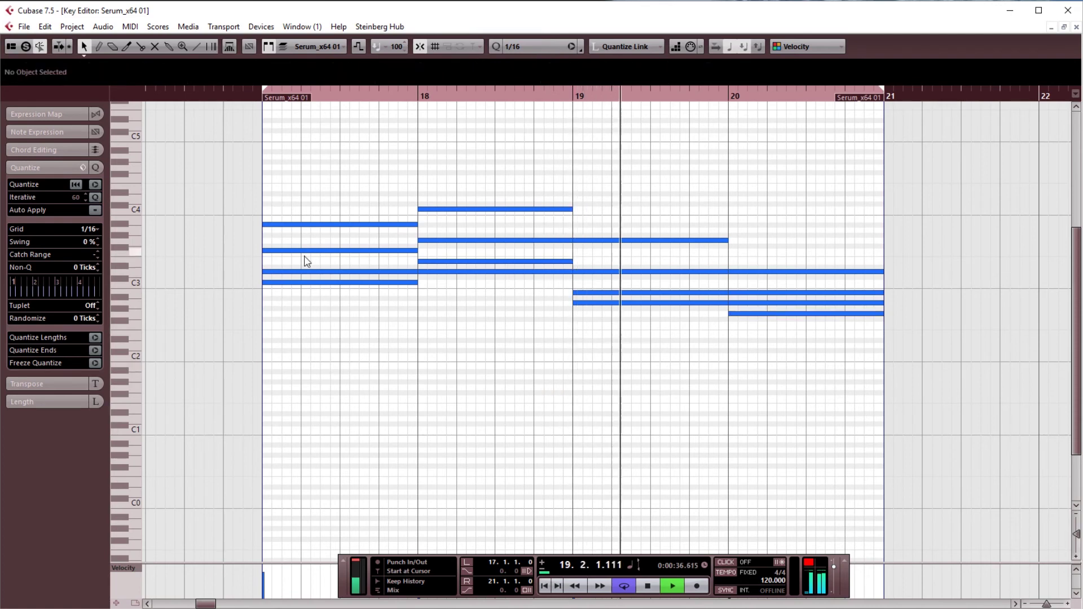
Step: Copy the second-lowest note of each chord down one octave as bass and play the loop from bar 17
{"action": "key", "text": "space"}
{"action": "left_click", "coordinate": [350, 271]}
{"action": "left_click", "coordinate": [477, 261], "text": "shift"}
{"action": "left_click", "coordinate": [516, 272], "text": "shift"}
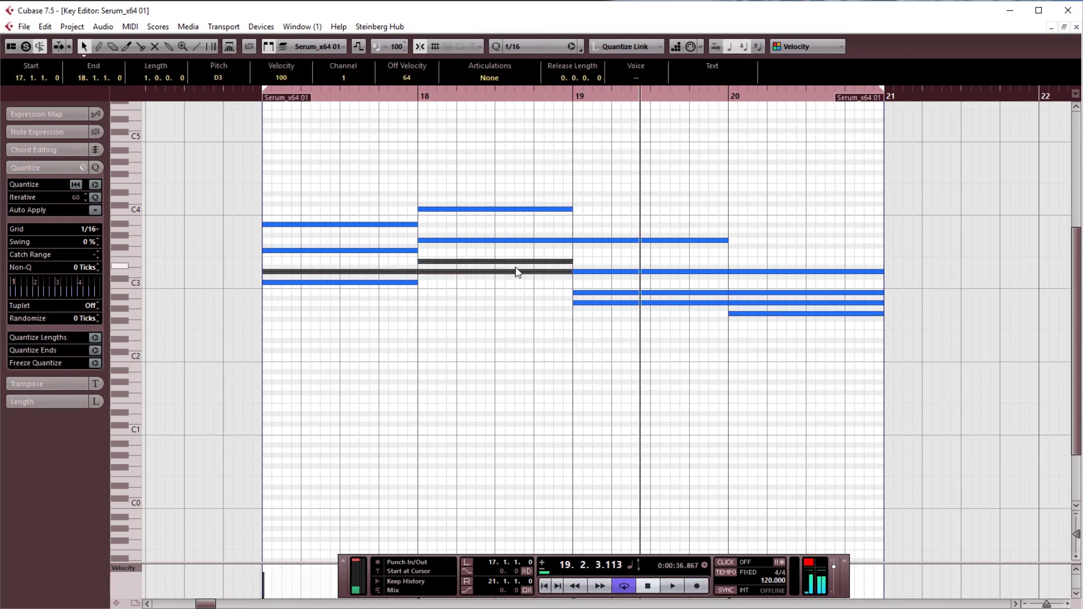
{"action": "left_click", "coordinate": [561, 271], "text": "shift"}
{"action": "left_click", "coordinate": [610, 293], "text": "shift"}
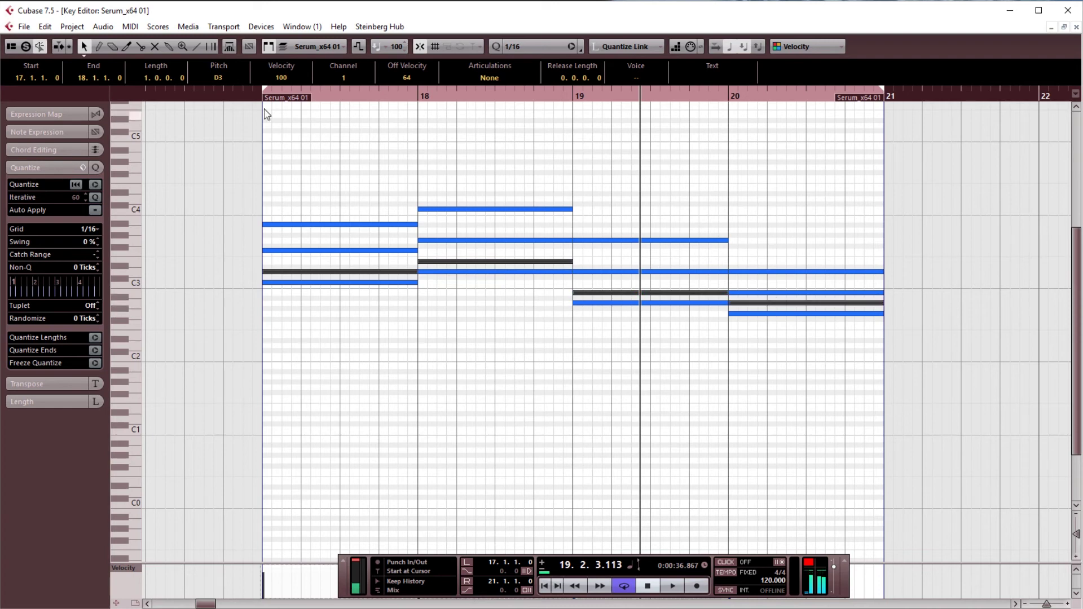
{"action": "left_click", "coordinate": [265, 97]}
{"action": "left_click", "coordinate": [449, 161]}
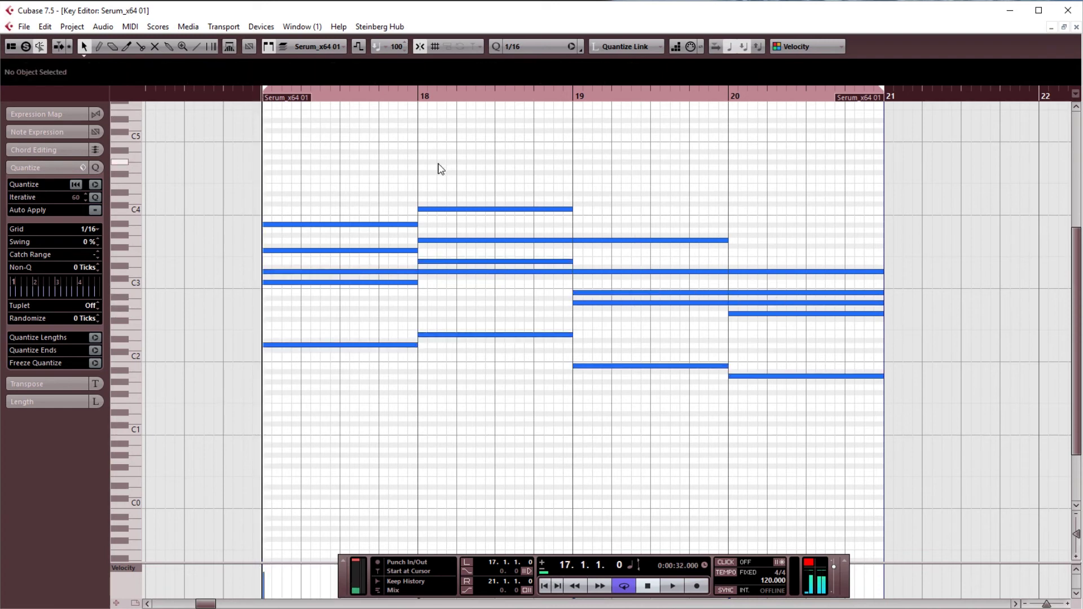
{"action": "key", "text": "space"}
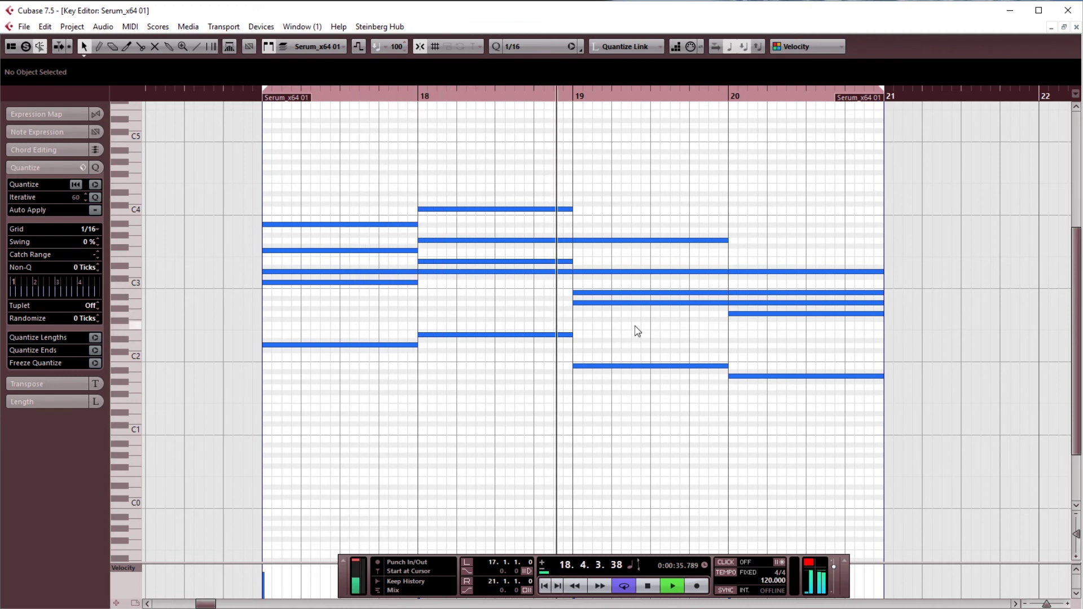
Step: Stop playback and delete the four bass copies beneath the chords
{"action": "key", "text": "space"}
{"action": "left_click_drag", "start_coordinate": [826, 419], "coordinate": [347, 330]}
{"action": "key", "text": "Delete"}
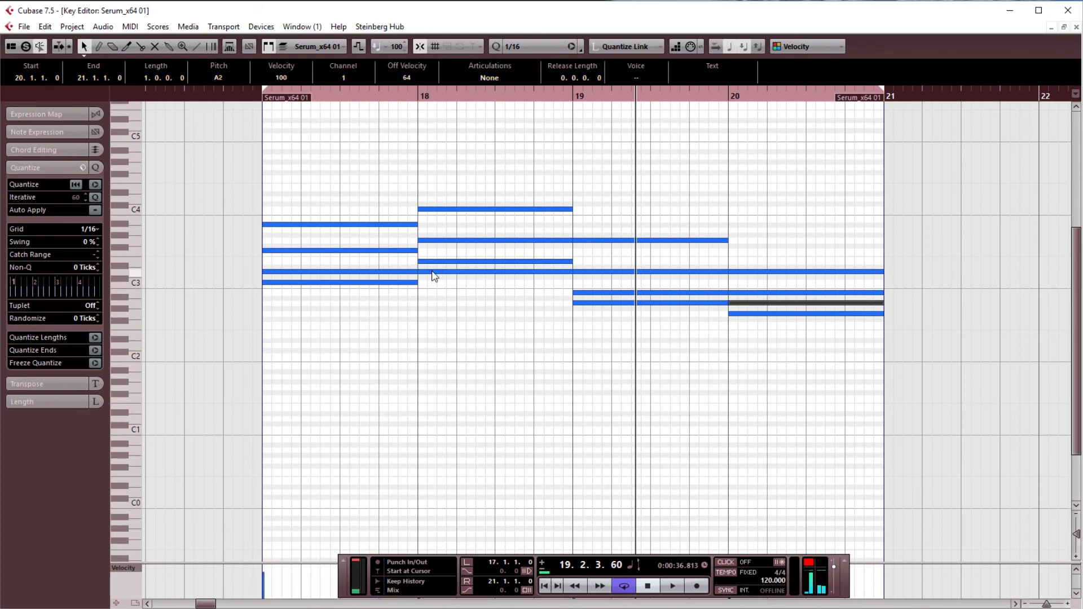
Step: Copy the second-highest note of each chord down one octave as bass and play the loop from bar 17
{"action": "left_click", "coordinate": [411, 259]}
{"action": "left_click", "coordinate": [402, 250]}
{"action": "left_click", "coordinate": [479, 241], "text": "shift"}
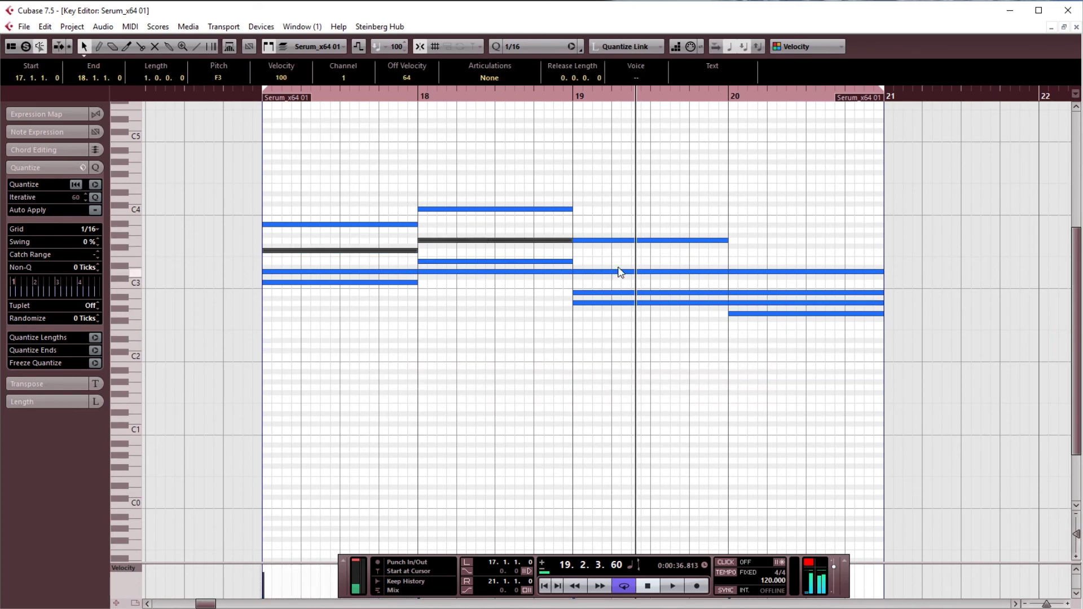
{"action": "left_click", "coordinate": [414, 247]}
{"action": "left_click", "coordinate": [404, 250]}
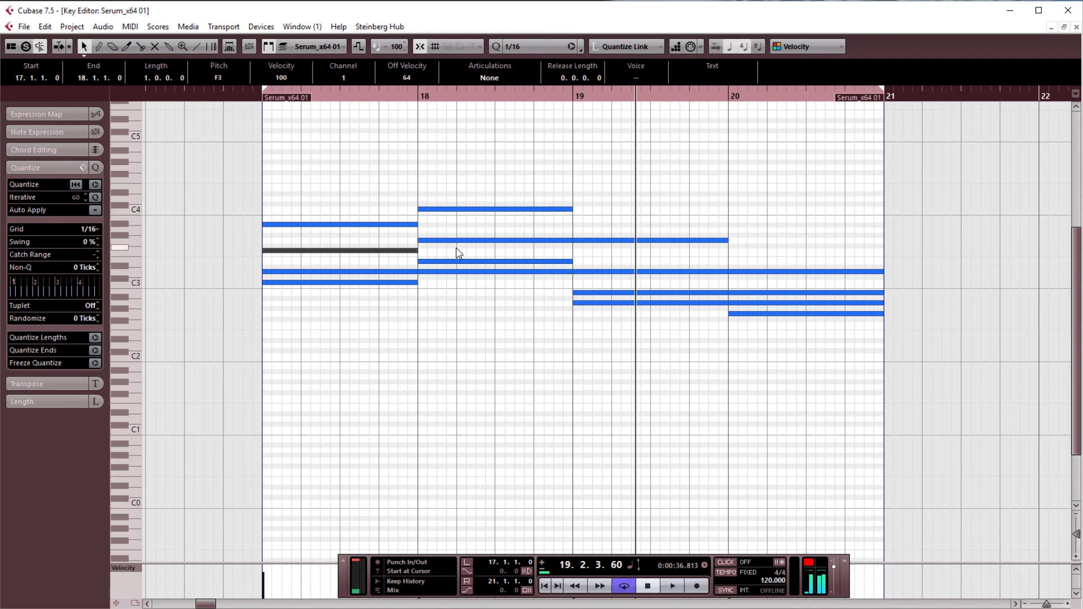
{"action": "left_click", "coordinate": [496, 240], "text": "shift"}
{"action": "left_click", "coordinate": [648, 272], "text": "shift"}
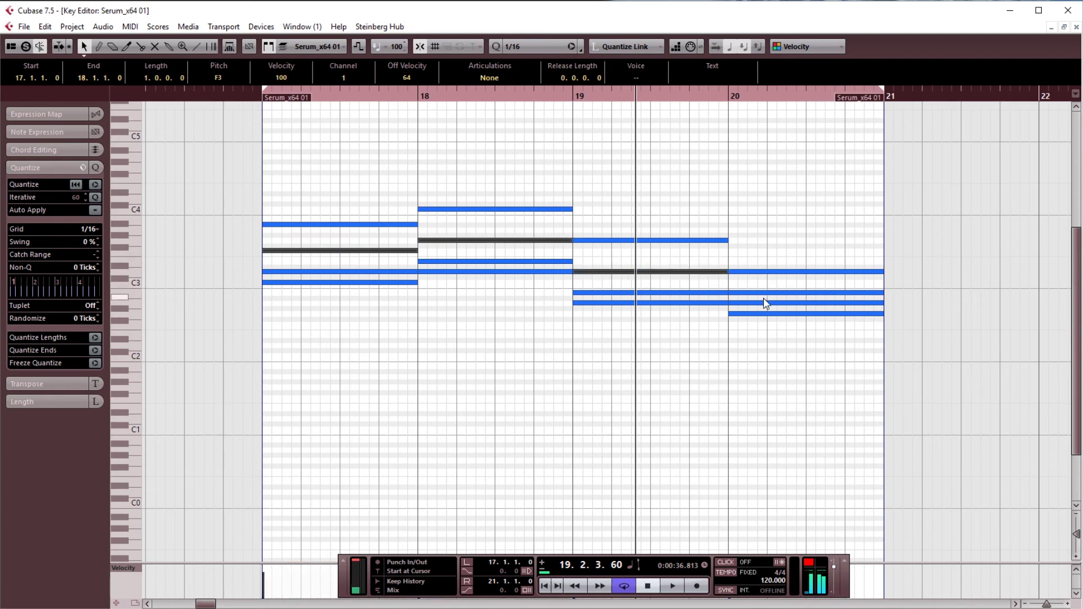
{"action": "left_click", "coordinate": [743, 293], "text": "shift"}
{"action": "left_click", "coordinate": [264, 101]}
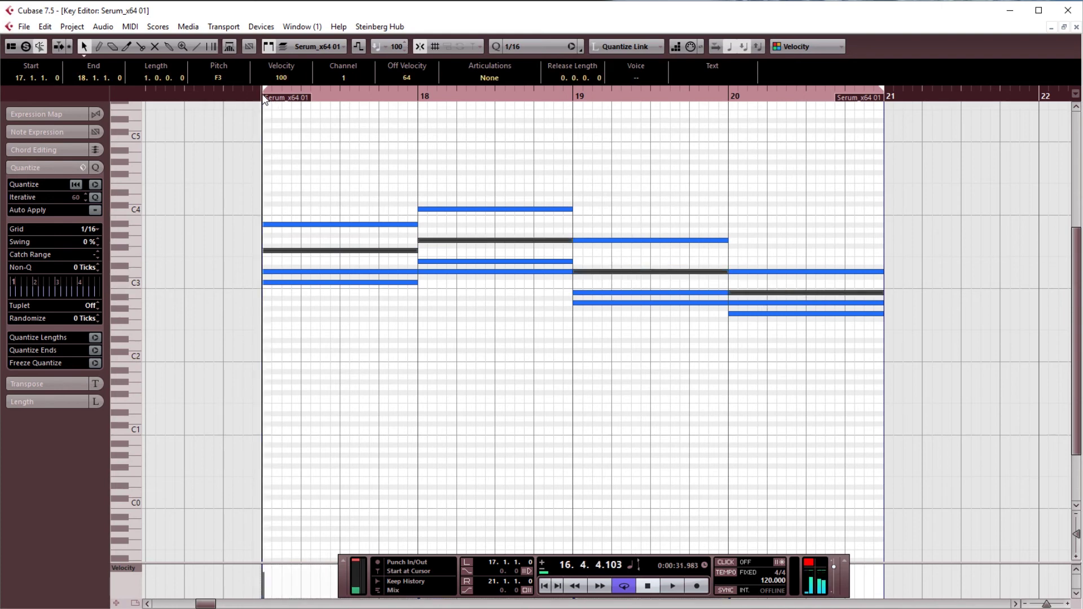
{"action": "key", "text": "shift+Down"}
{"action": "key", "text": "space"}
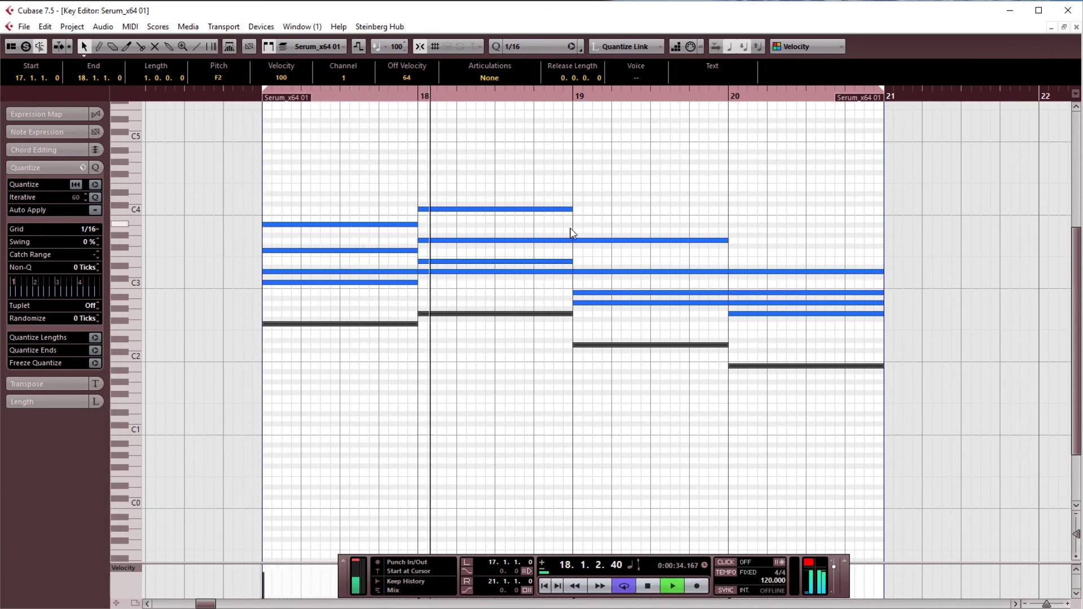
{"action": "left_click", "coordinate": [600, 377]}
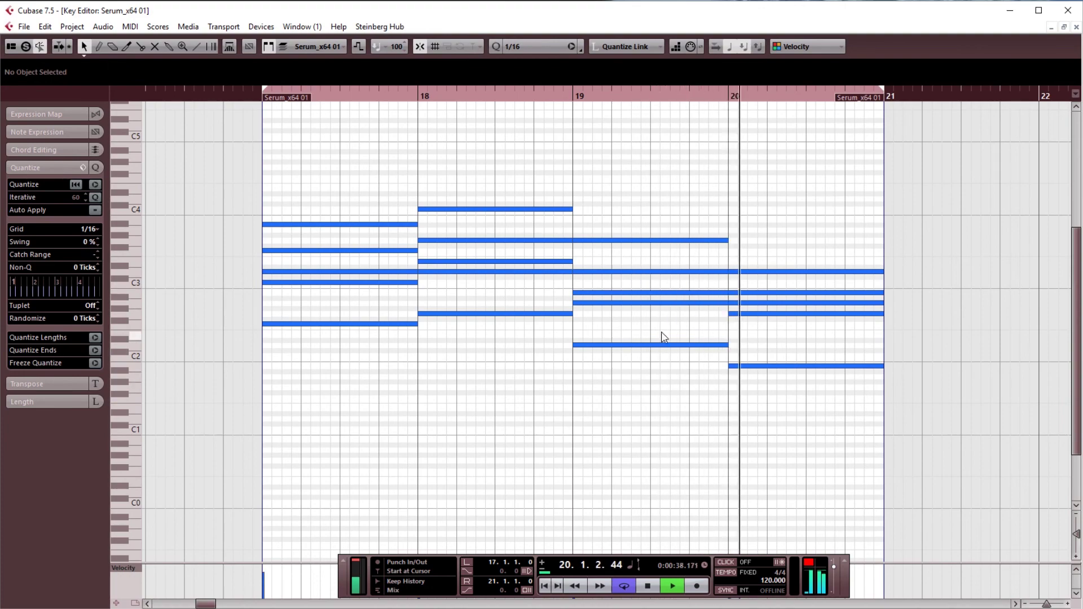
{"action": "key", "text": "Return"}
{"action": "left_click", "coordinate": [733, 324]}
{"action": "key", "text": "space"}
{"action": "key", "text": "e"}
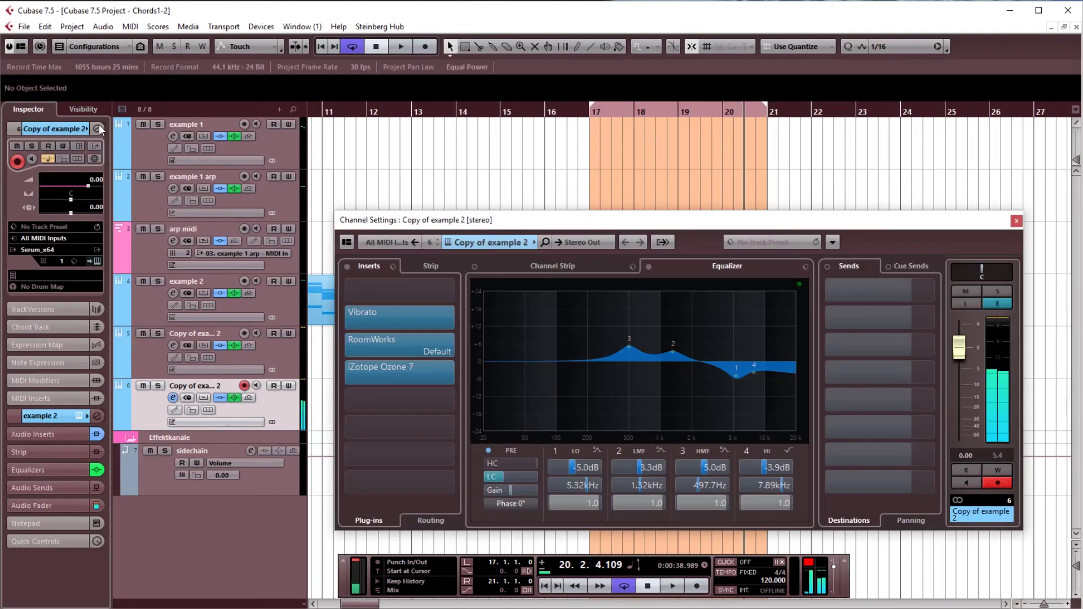
{"action": "key", "text": "e"}
Step: Reopen the bar 17 chord clip, raise the last chord's bass note to D2 and play from bar 20
{"action": "double_click", "coordinate": [649, 416]}
{"action": "left_click", "coordinate": [713, 366]}
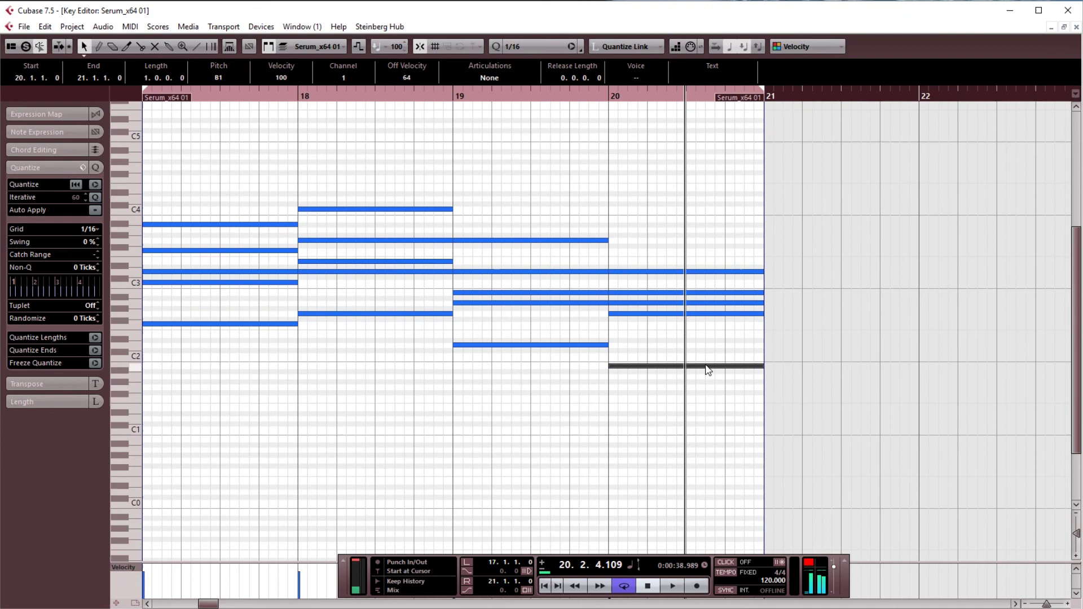
{"action": "mouse_move", "coordinate": [708, 370]}
{"action": "left_mouse_down"}
{"action": "mouse_move", "coordinate": [710, 346]}
{"action": "mouse_move", "coordinate": [701, 359]}
{"action": "left_mouse_up"}
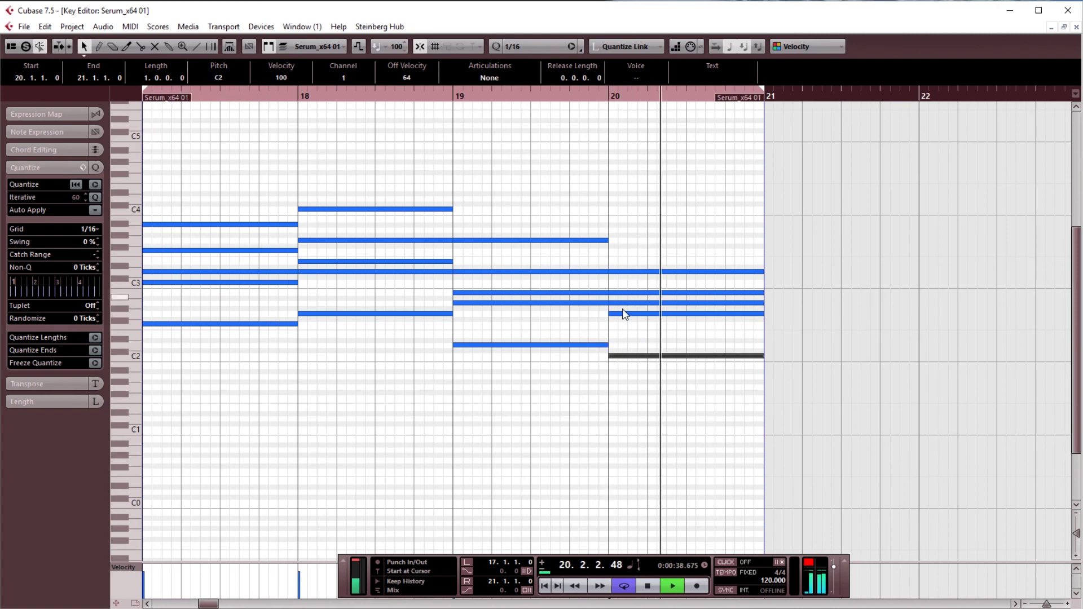
{"action": "key", "text": "Up"}
{"action": "key", "text": "Up"}
{"action": "left_click_drag", "start_coordinate": [611, 94], "coordinate": [611, 89]}
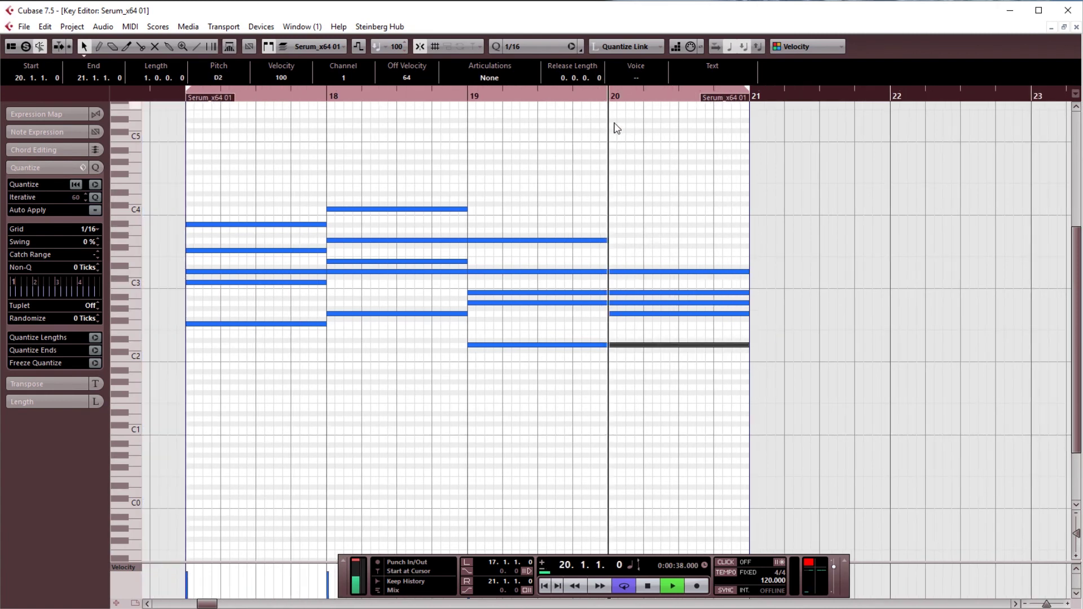
{"action": "left_click", "coordinate": [641, 222]}
Step: Close the Key Editor, stop playback and save the project as Chords1.cpr, replacing the existing file
{"action": "key", "text": "Return"}
{"action": "key", "text": "space"}
{"action": "left_click", "coordinate": [723, 309]}
{"action": "left_click_drag", "start_coordinate": [517, 297], "coordinate": [888, 305]}
{"action": "scroll", "coordinate": [399, 337], "scroll_direction": "right", "scroll_amount": 6}
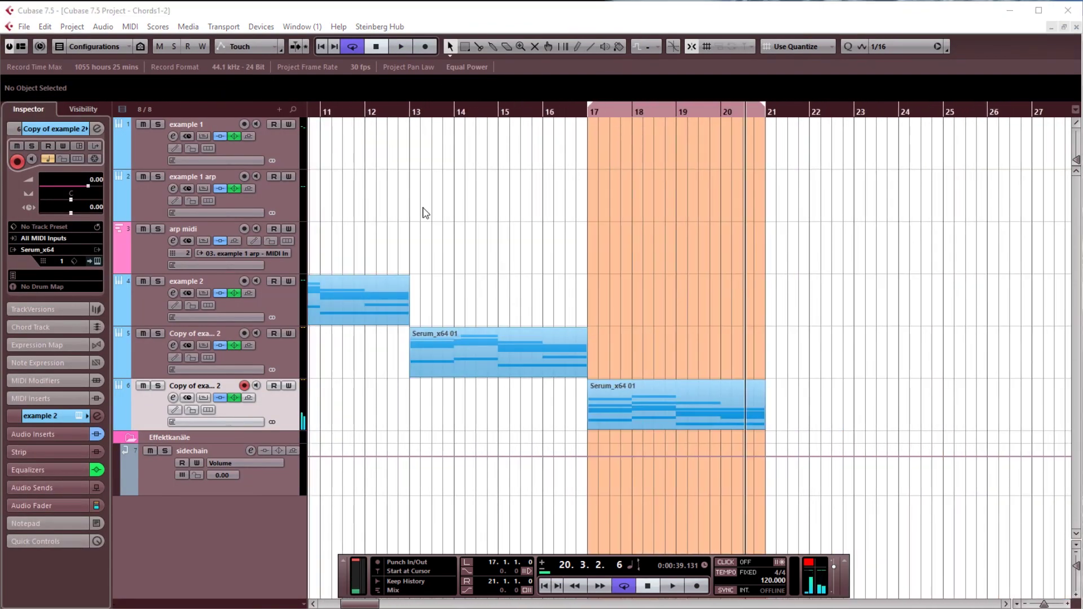
{"action": "key", "text": "ctrl+shift+s"}
{"action": "double_click", "coordinate": [435, 106]}
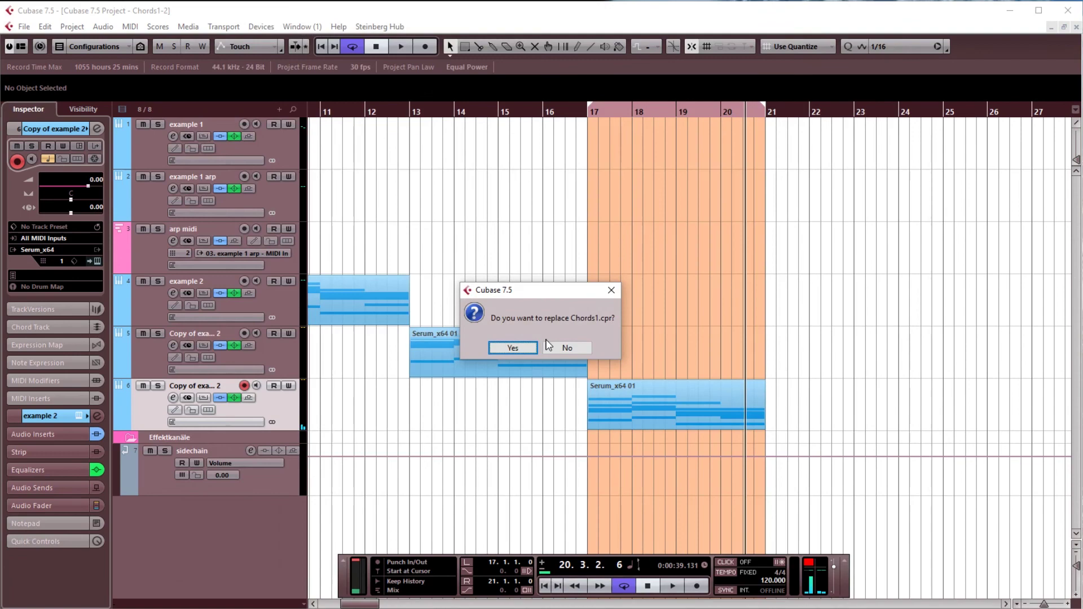
{"action": "left_click", "coordinate": [513, 348]}
Step: Move the playback position to bar 1 and select the example 1 track
{"action": "scroll", "coordinate": [636, 238], "scroll_direction": "down", "scroll_amount": 1}
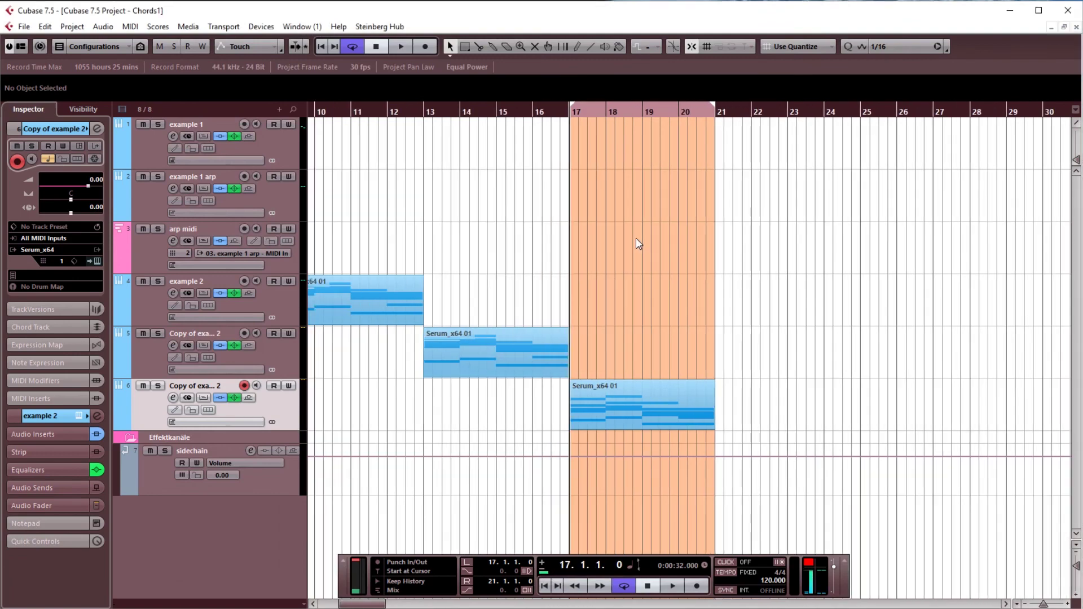
{"action": "scroll", "coordinate": [636, 238], "scroll_direction": "up", "scroll_amount": 1}
{"action": "left_click_drag", "start_coordinate": [476, 238], "coordinate": [925, 294]}
{"action": "scroll", "coordinate": [772, 269], "scroll_direction": "down", "scroll_amount": 1}
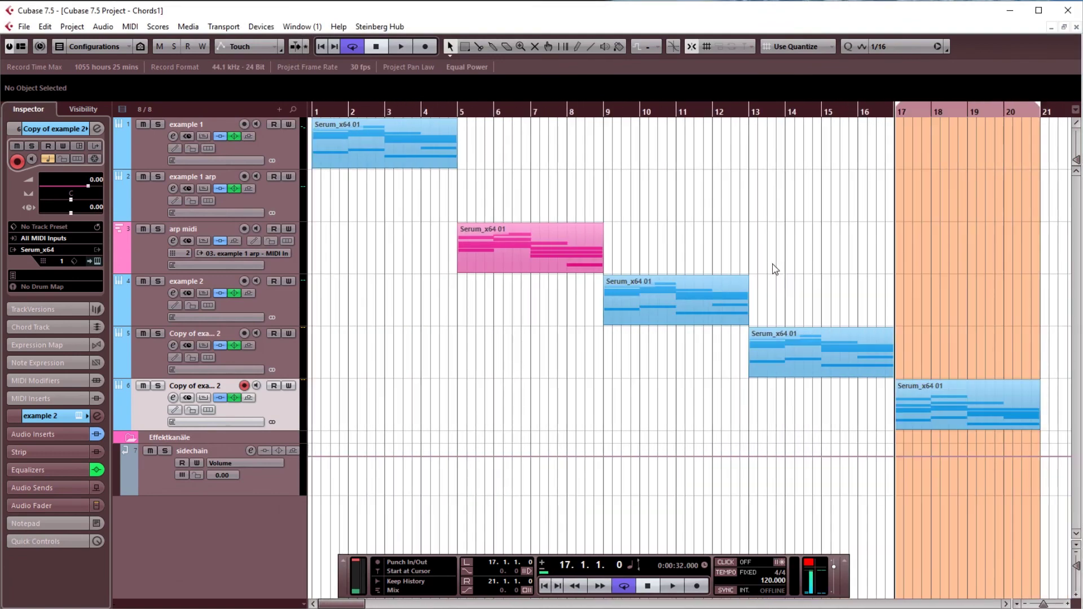
{"action": "left_click", "coordinate": [317, 112]}
{"action": "left_click", "coordinate": [294, 137]}
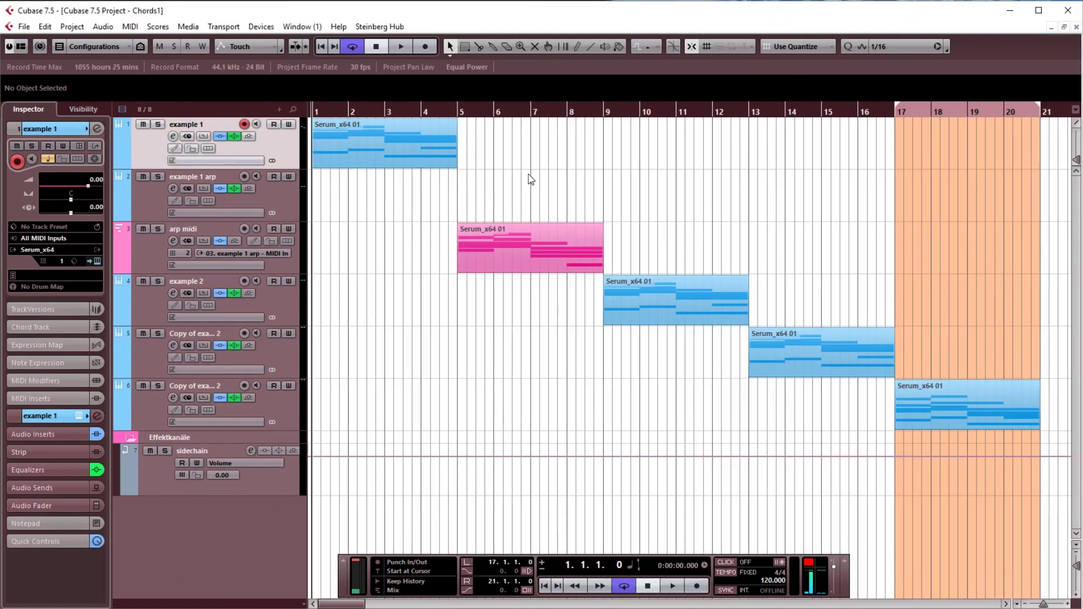
{"action": "left_click", "coordinate": [94, 262]}
{"action": "left_click", "coordinate": [93, 262]}
{"action": "left_click", "coordinate": [94, 261]}
{"action": "left_click", "coordinate": [93, 261]}
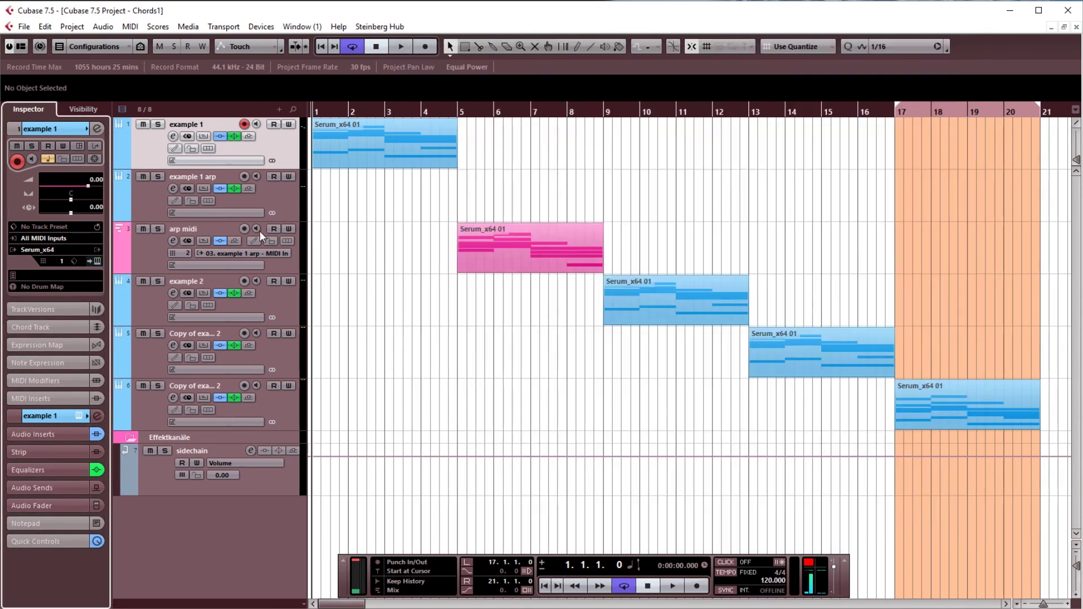
{"action": "left_click_drag", "start_coordinate": [650, 167], "coordinate": [744, 282]}
{"action": "scroll", "coordinate": [744, 282], "scroll_direction": "up", "scroll_amount": 1}
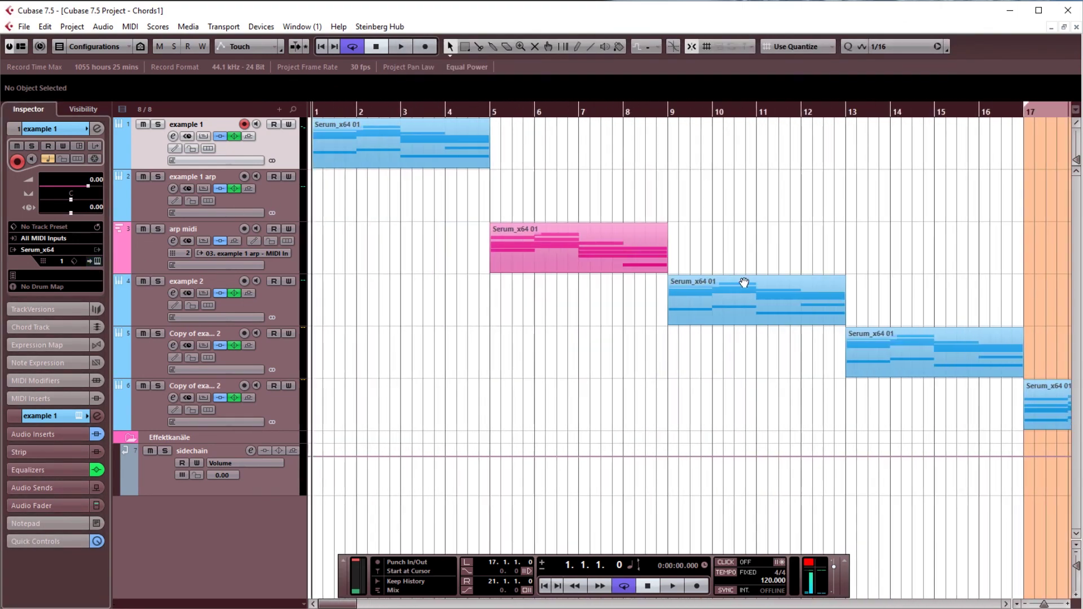
{"action": "left_click_drag", "start_coordinate": [801, 245], "coordinate": [858, 257]}
{"action": "scroll", "coordinate": [677, 264], "scroll_direction": "down", "scroll_amount": 1}
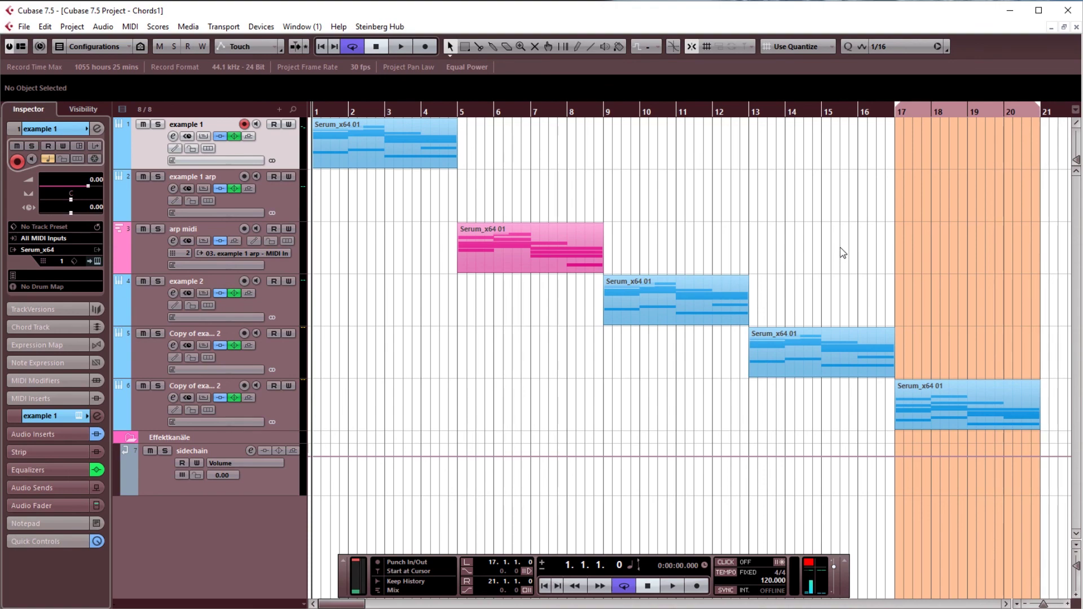
{"action": "left_click_drag", "start_coordinate": [840, 248], "coordinate": [682, 260]}
{"action": "left_click_drag", "start_coordinate": [612, 246], "coordinate": [914, 273]}
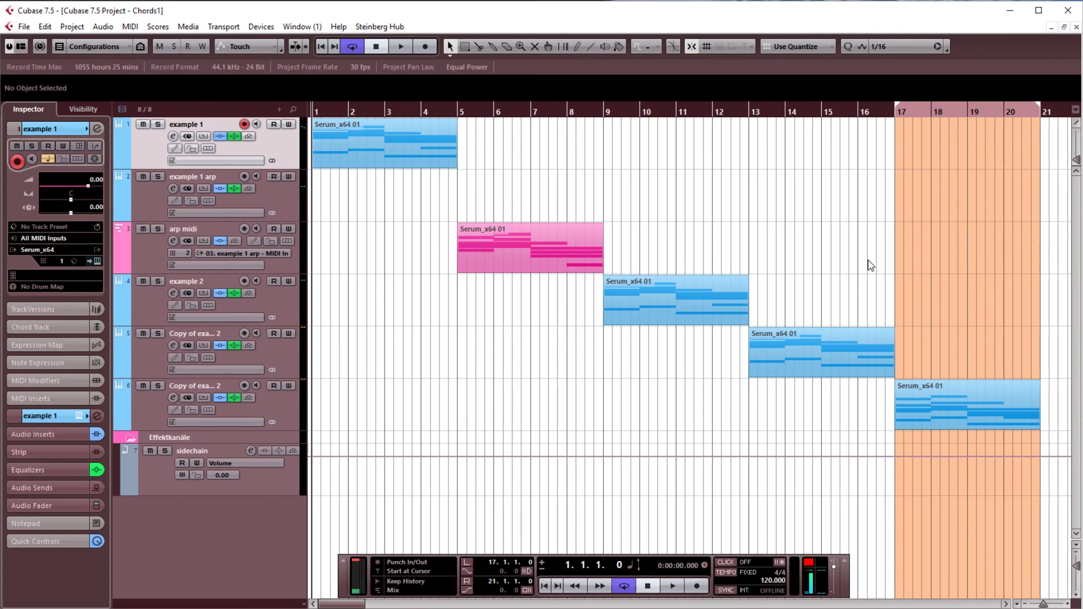